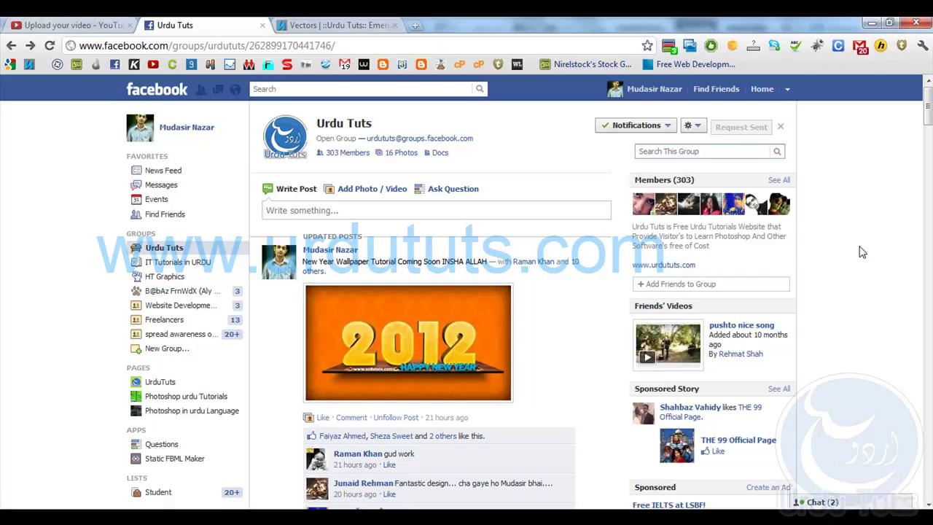
pyautogui.click(434, 320)
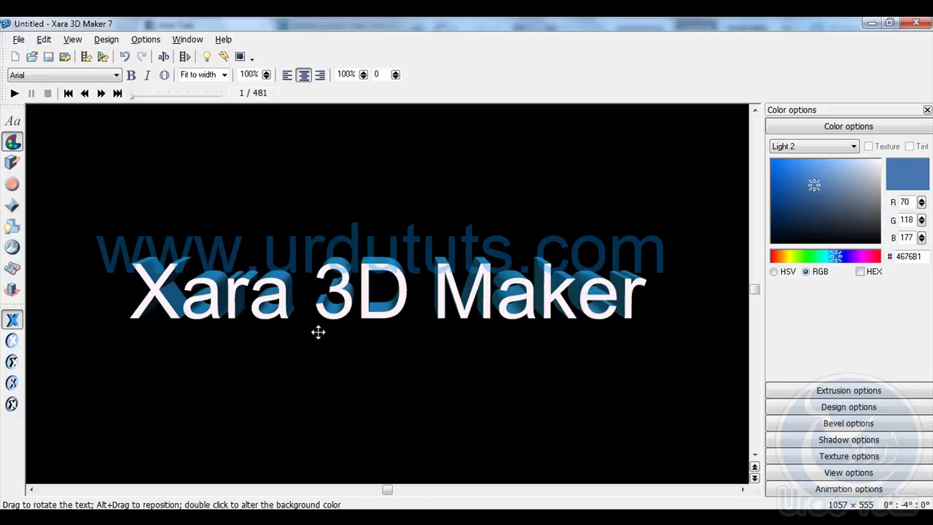
pyautogui.write('w')
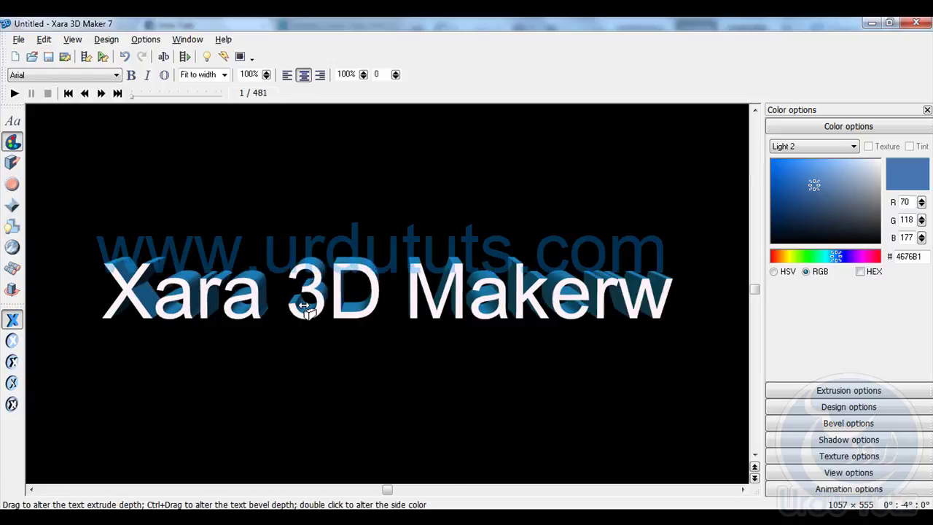
pyautogui.press('BackSpace')
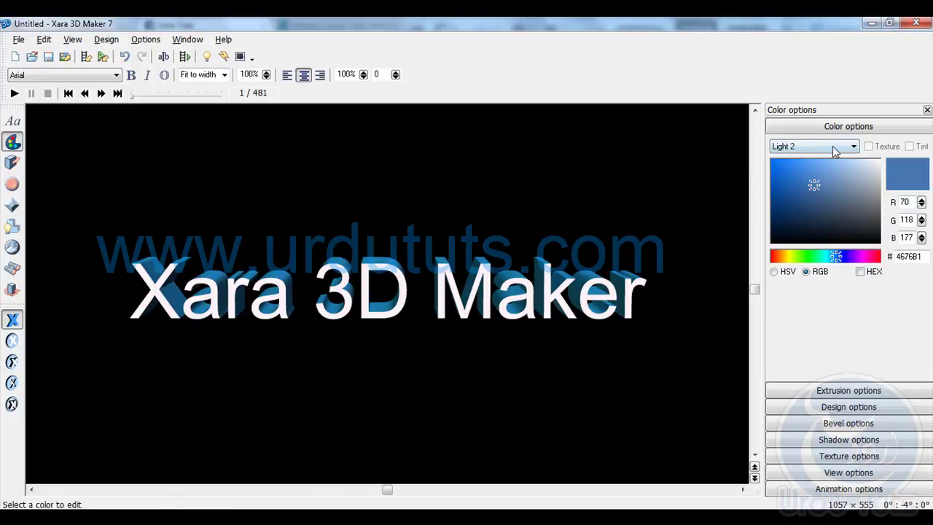
# Set the color of the 3D text's sides to light cyan, 97F2F5.
pyautogui.click(831, 146)
pyautogui.click(804, 177)
pyautogui.moveTo(830, 225); pyautogui.dragTo(839, 163)
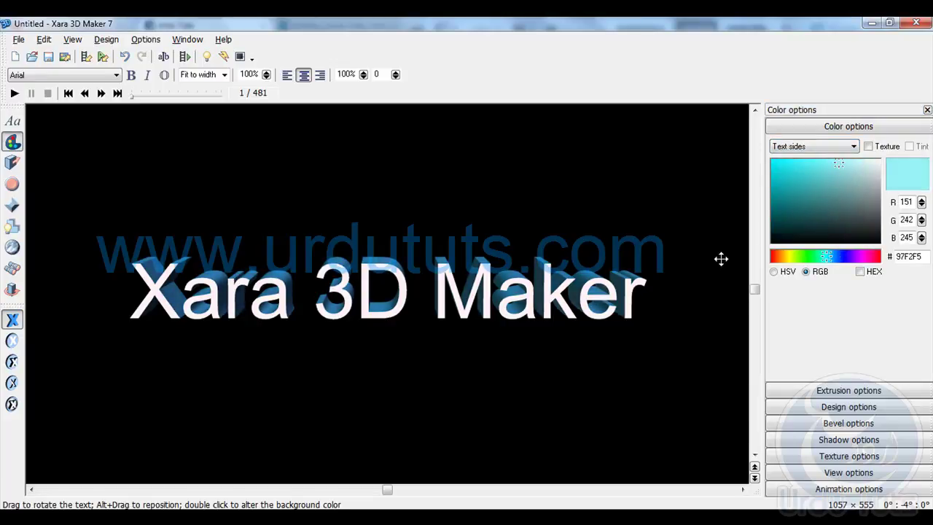
# Start exporting the 3D text as a PNG image named asd in the extra folder.
pyautogui.click(18, 39)
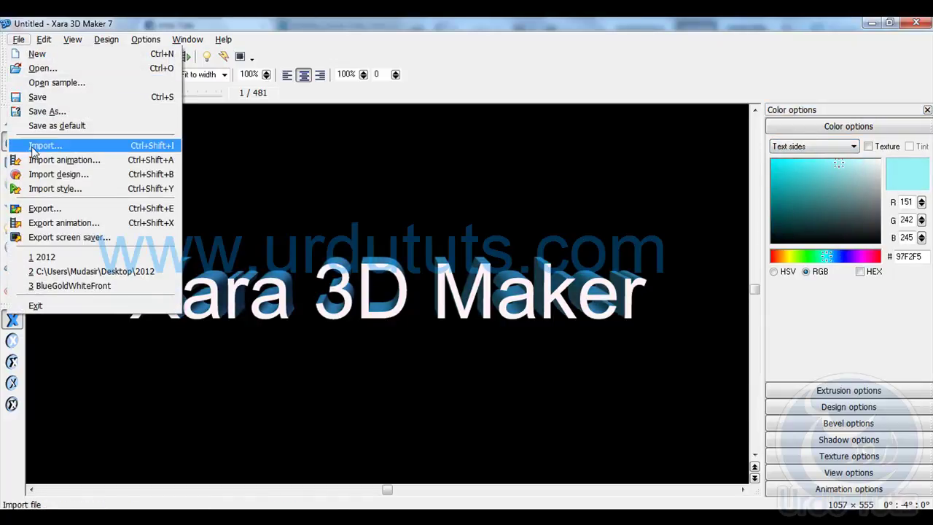
pyautogui.click(55, 209)
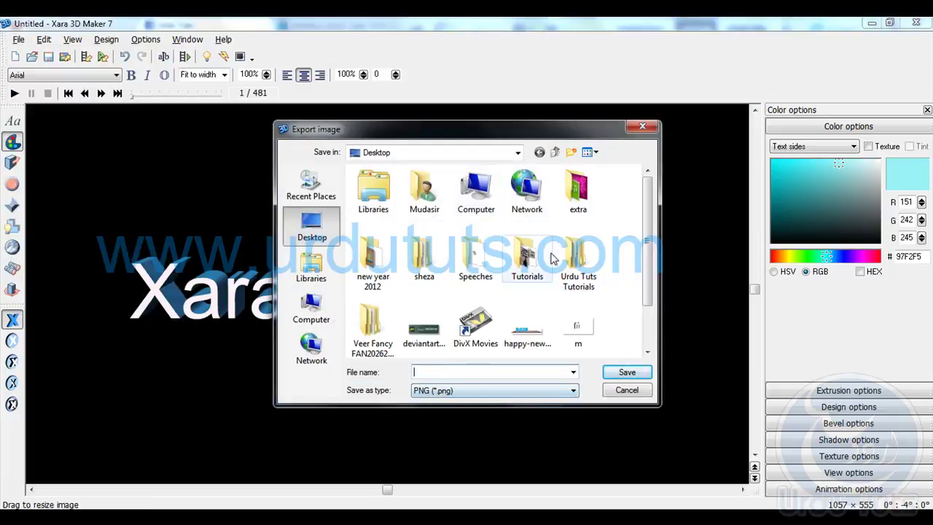
pyautogui.click(589, 188)
pyautogui.doubleClick(589, 188)
pyautogui.click(448, 375)
pyautogui.write('asd')
pyautogui.click(626, 373)
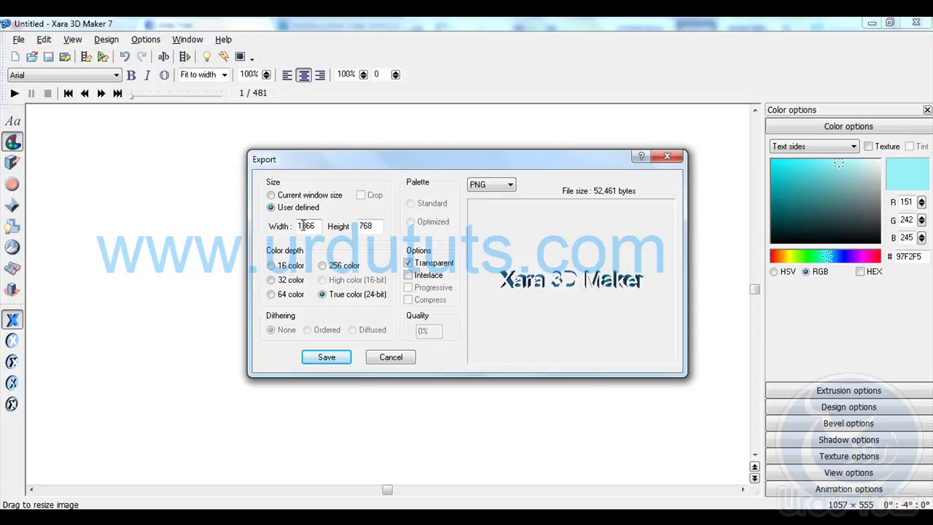
# Review the export's width and height settings and the available image formats.
pyautogui.moveTo(298, 225); pyautogui.dragTo(320, 226)
pyautogui.click(319, 222)
pyautogui.doubleClick(362, 226)
pyautogui.click(500, 187)
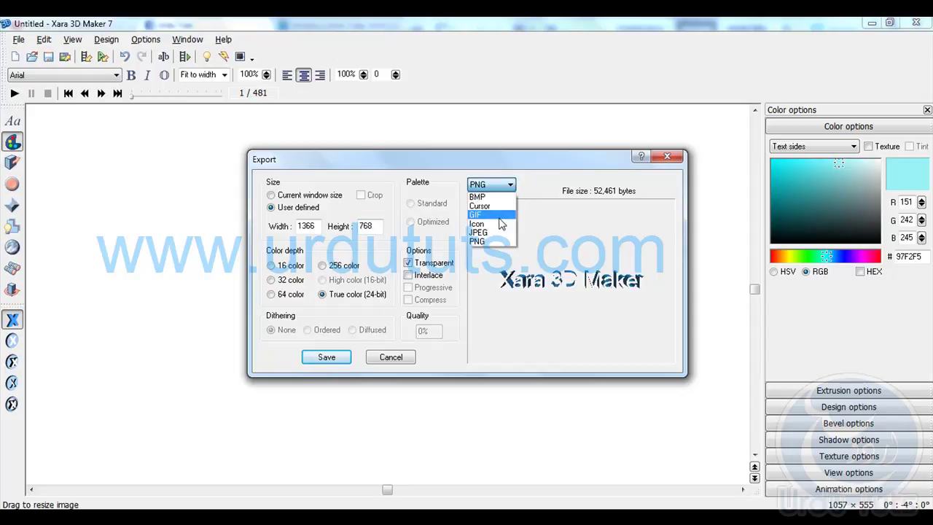
pyautogui.click(545, 168)
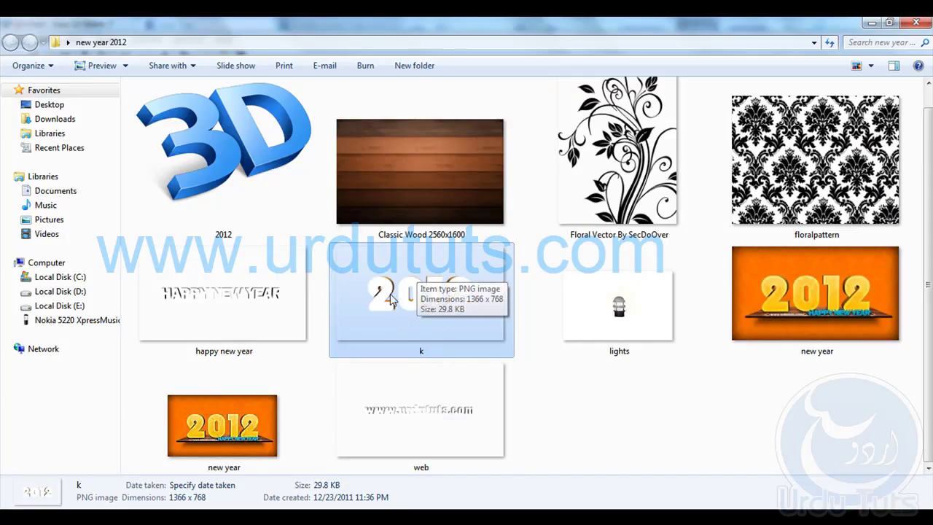
# Look at the 2012 text image k in the new year 2012 folder and cancel the pending export.
pyautogui.click(555, 394)
pyautogui.click(445, 300)
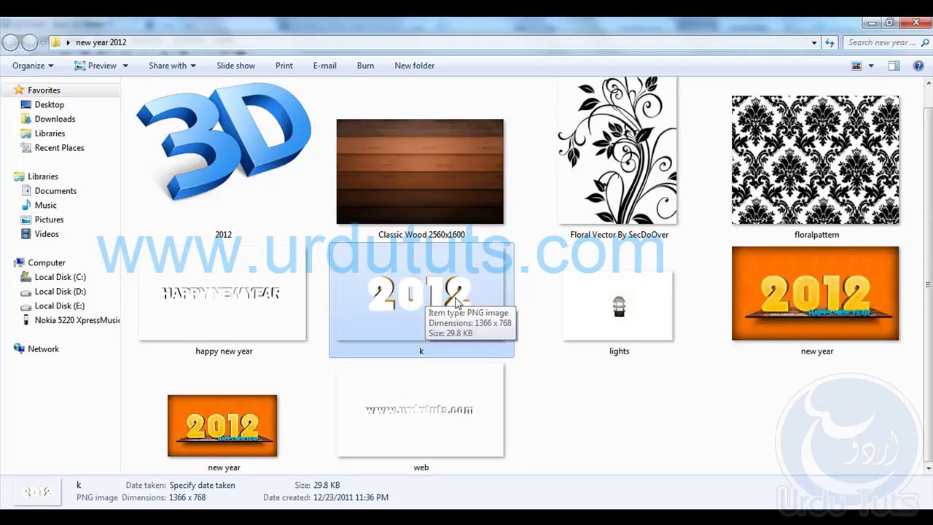
pyautogui.click(331, 516)
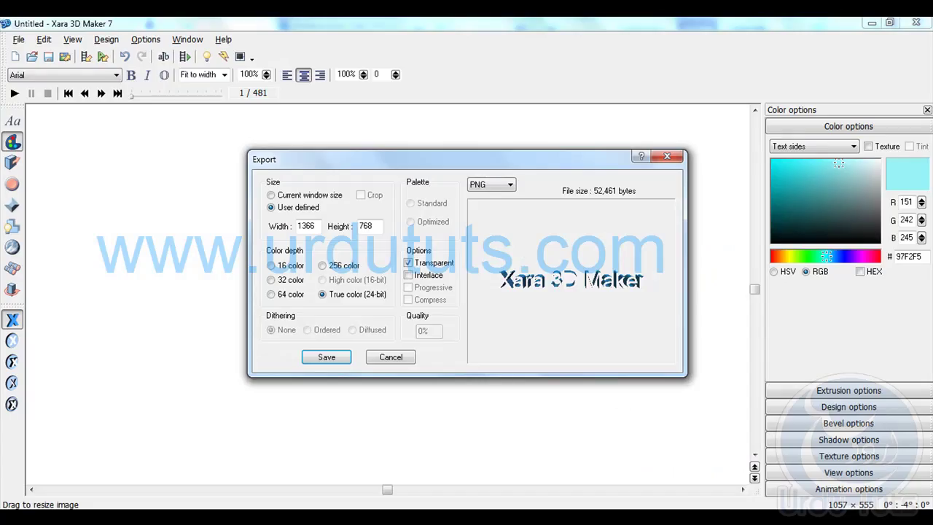
pyautogui.click(389, 357)
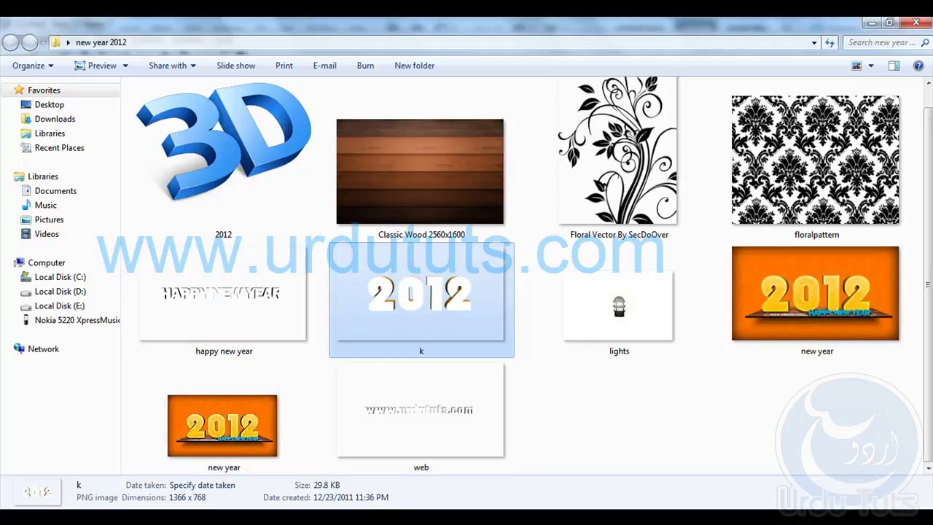
# Switch to Photoshop and set up a new document 1366 pixels wide and 768 pixels high.
pyautogui.moveTo(145, 519)
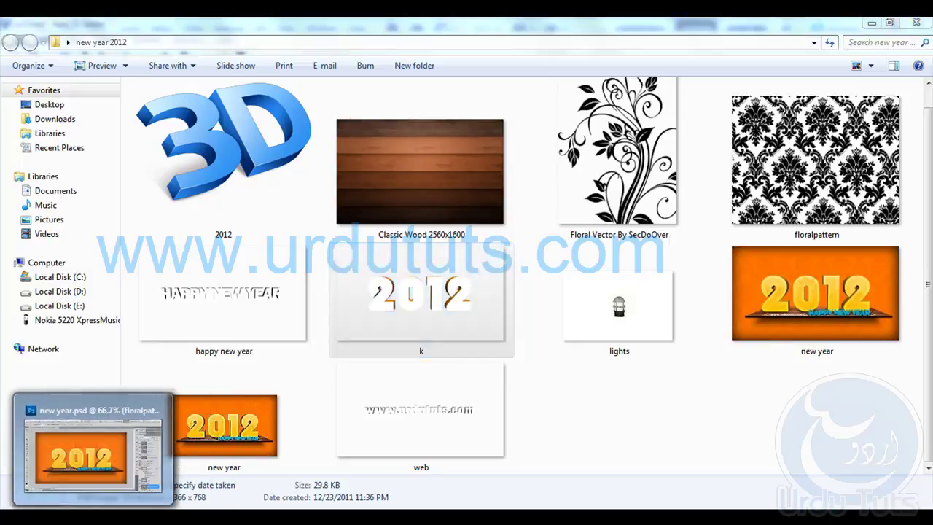
pyautogui.click(87, 519)
pyautogui.click(41, 28)
pyautogui.click(55, 44)
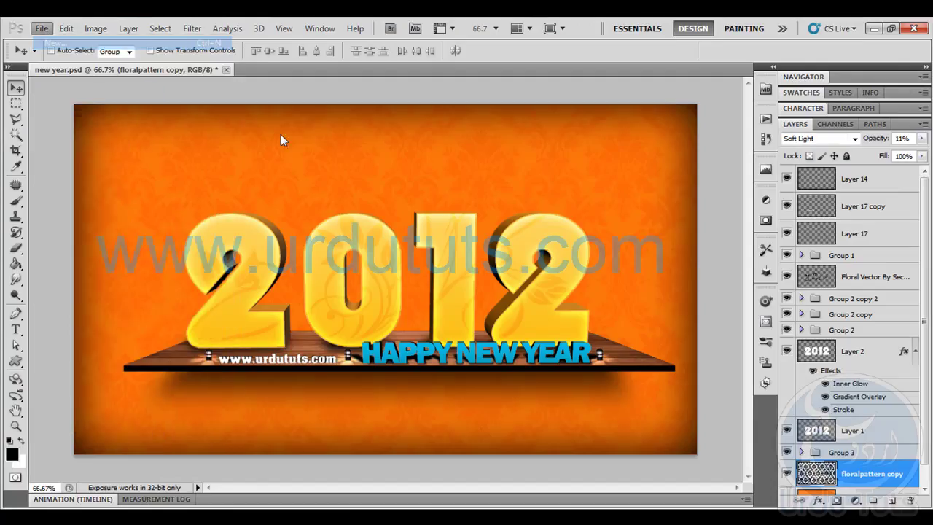
pyautogui.click(411, 209)
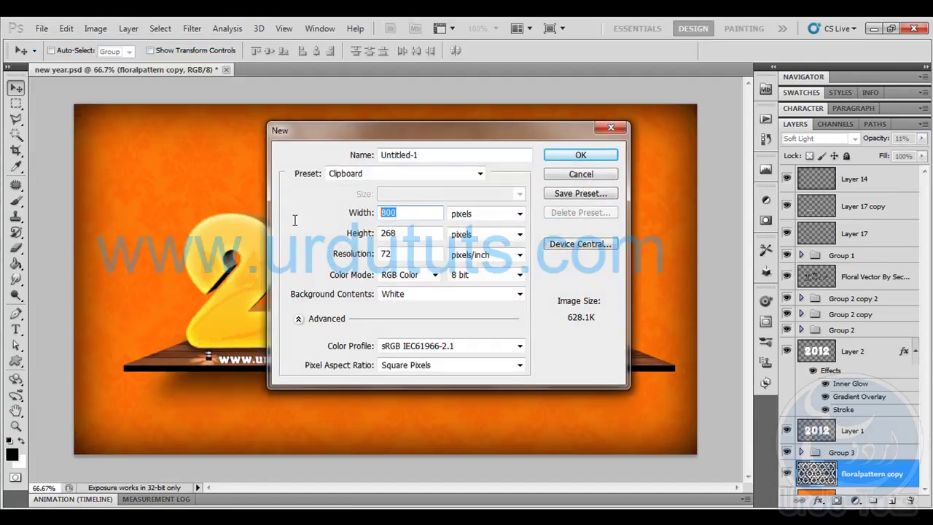
pyautogui.write('1366')
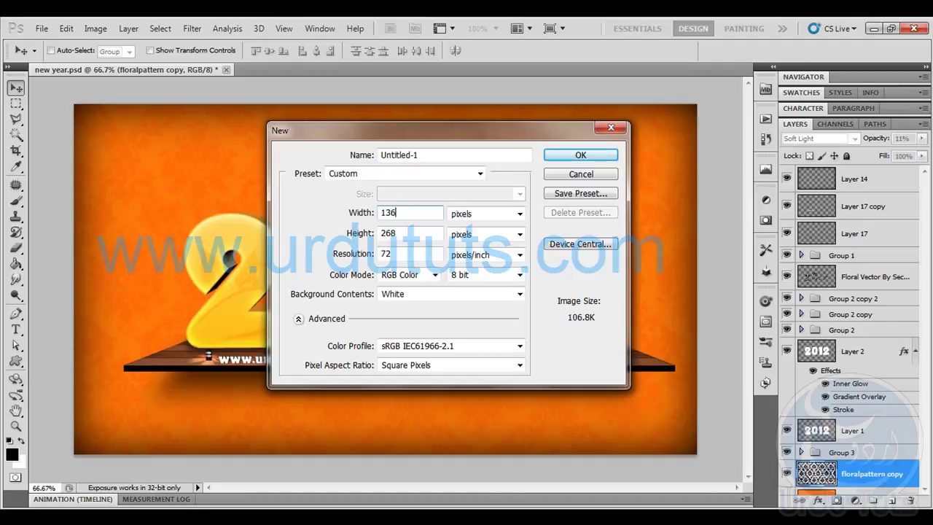
pyautogui.press('Tab')
pyautogui.press('Tab')
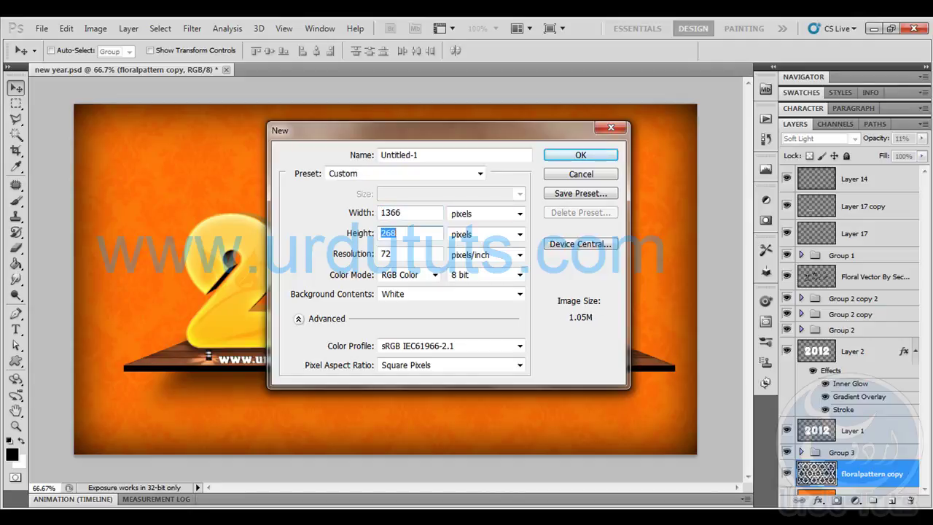
pyautogui.write('768')
pyautogui.click(318, 204)
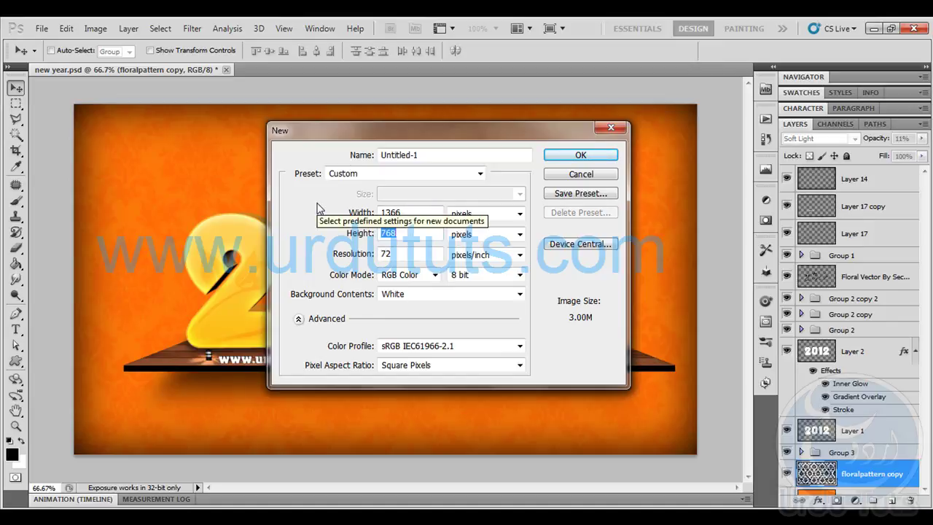
# Name the new document Background and create it.
pyautogui.moveTo(432, 154); pyautogui.dragTo(358, 152)
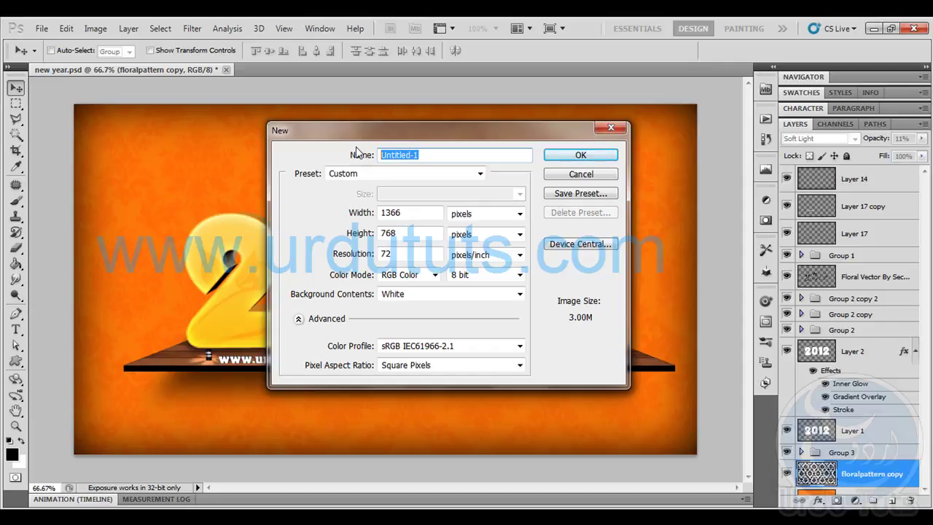
pyautogui.write('Baclground')
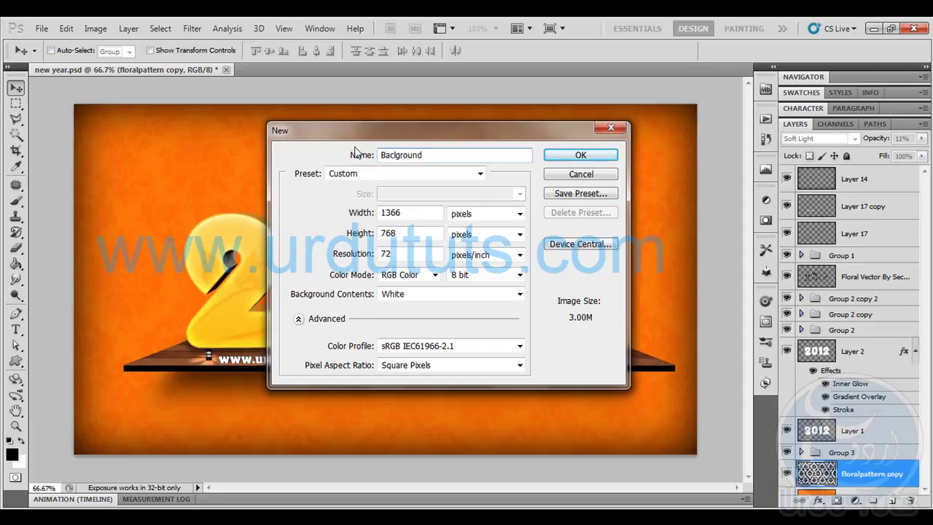
pyautogui.click(395, 155)
pyautogui.press('BackSpace')
pyautogui.write('k')
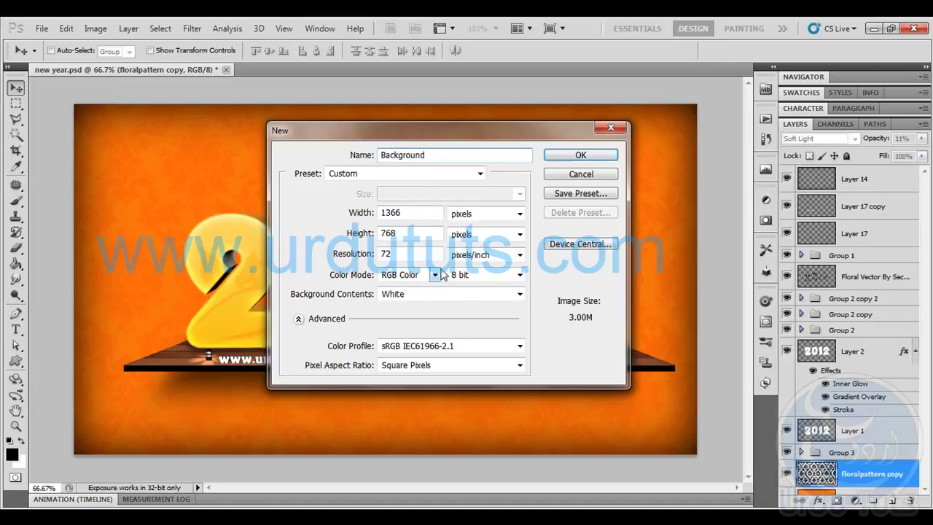
pyautogui.click(599, 156)
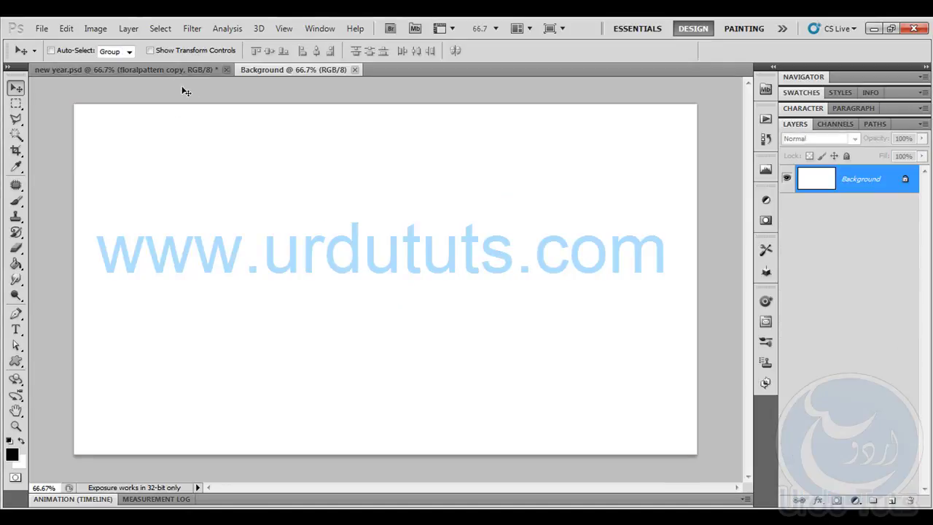
# Sample orange f67600 from the backdrop of new year.psd as the foreground color.
pyautogui.moveTo(16, 264); pyautogui.dragTo(47, 275)
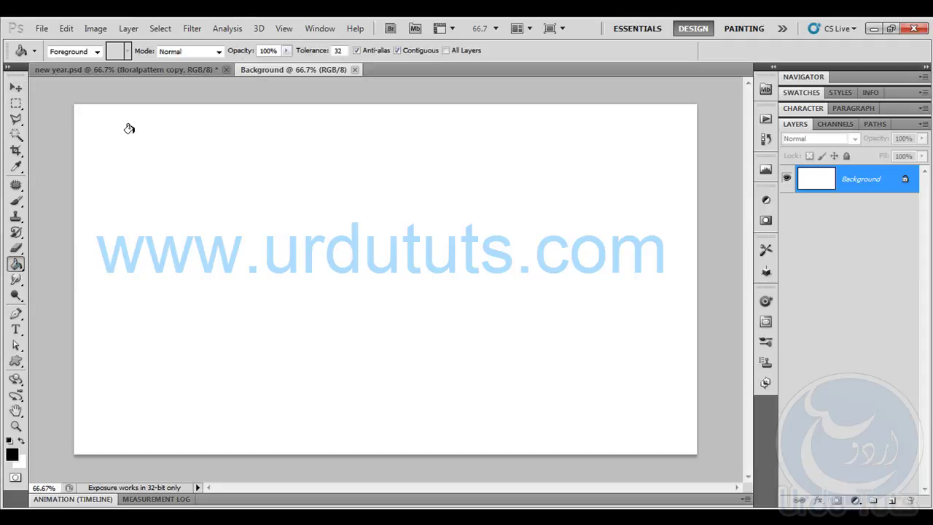
pyautogui.click(142, 70)
pyautogui.click(12, 454)
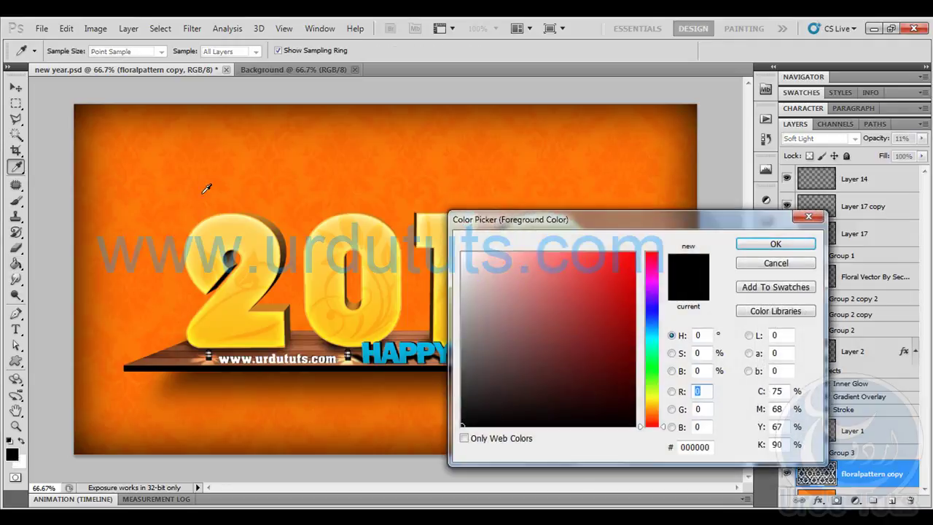
pyautogui.click(167, 138)
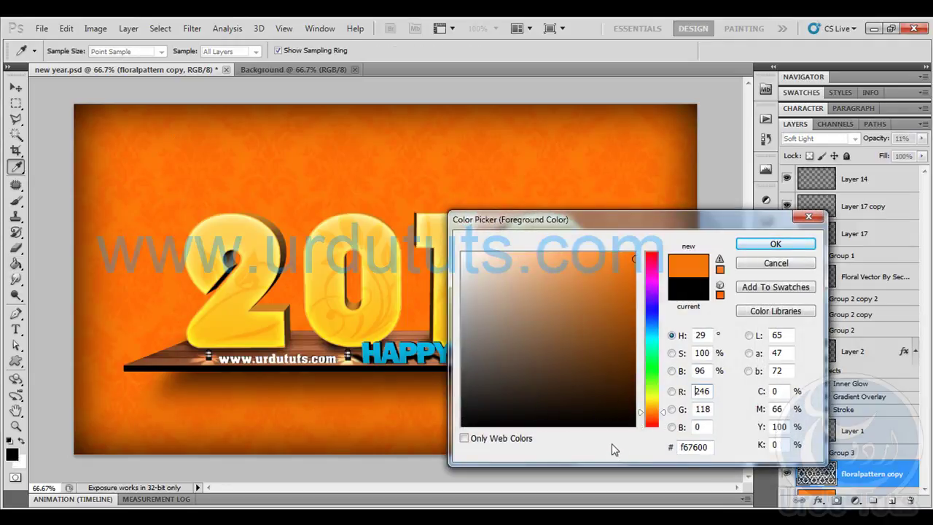
pyautogui.click(762, 245)
# Fill the Background document's canvas with the orange foreground color using the Paint Bucket.
pyautogui.press('g')
pyautogui.click(313, 70)
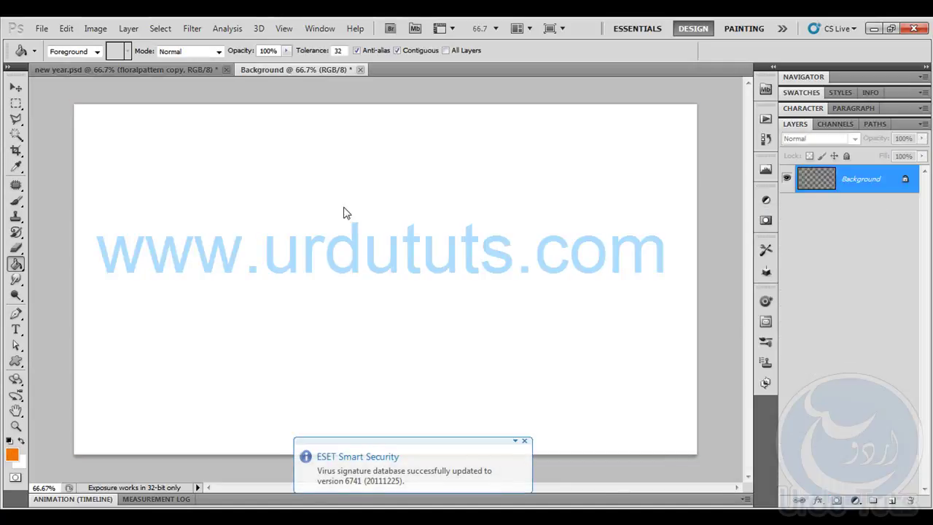
pyautogui.click(339, 202)
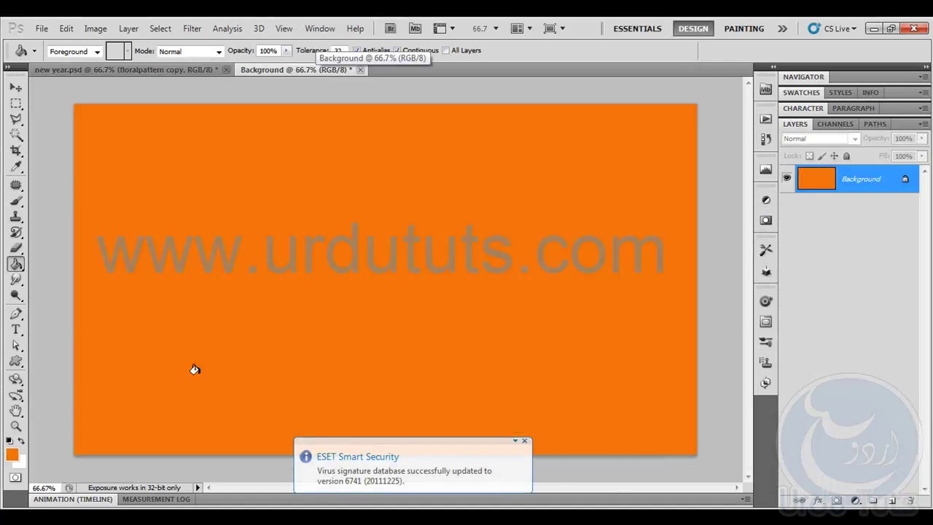
pyautogui.click(525, 442)
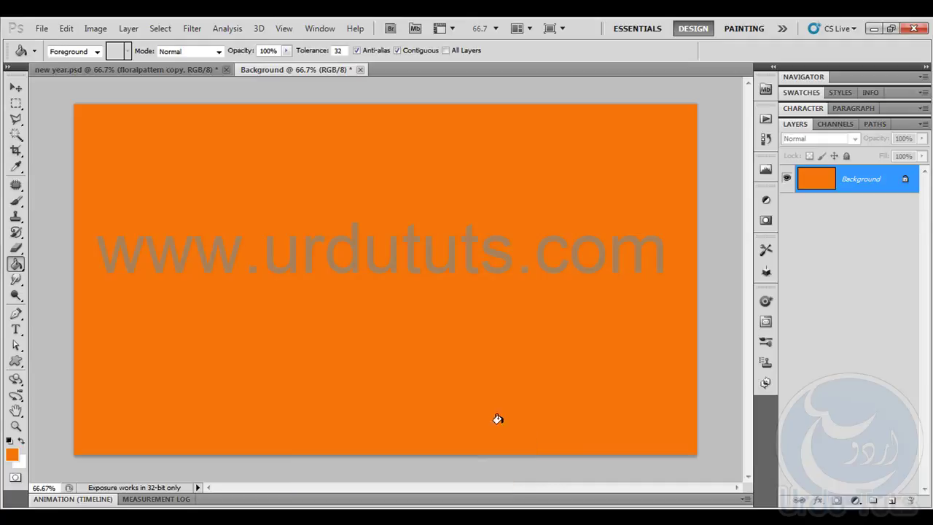
# Place the floralpattern image from the new year 2012 folder into the Background document.
pyautogui.click(83, 70)
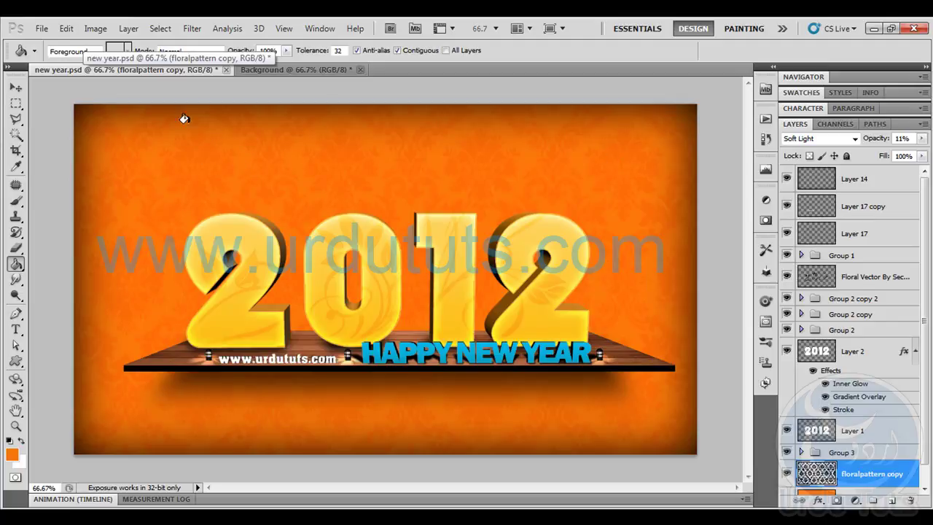
pyautogui.click(16, 88)
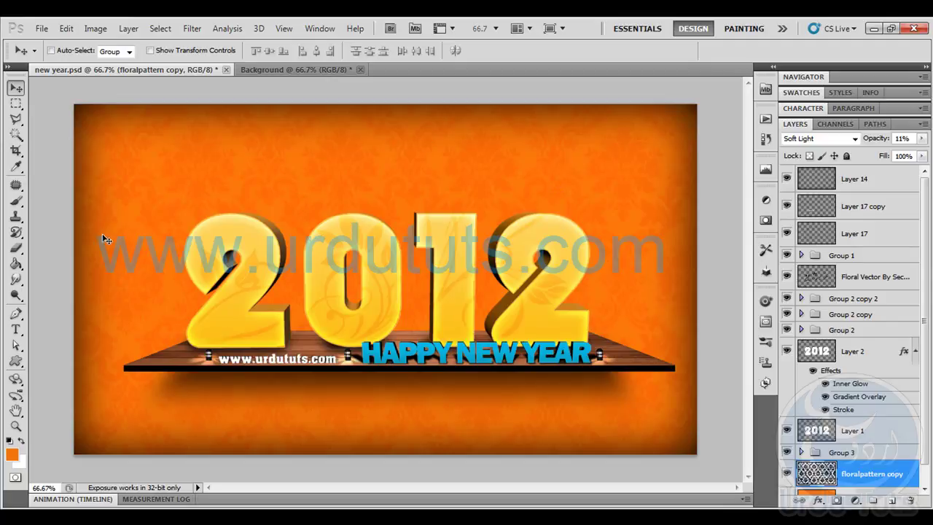
pyautogui.click(151, 519)
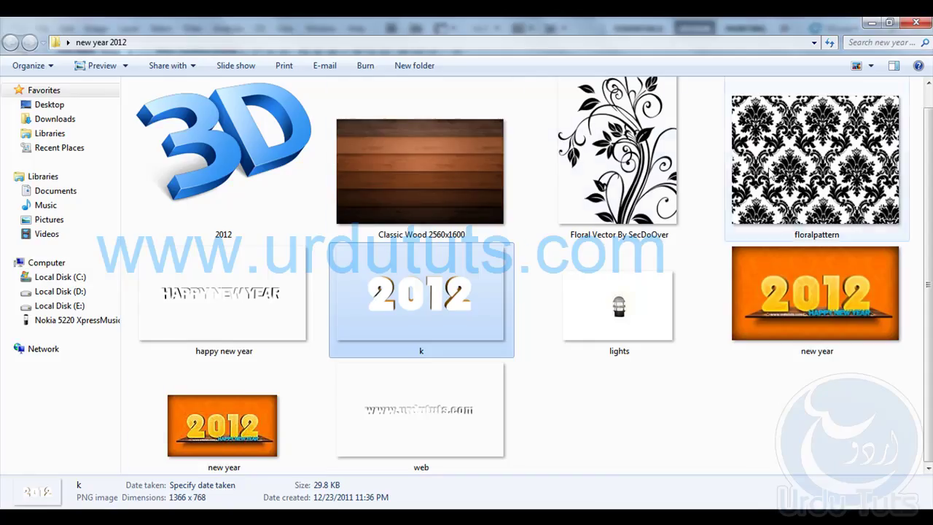
pyautogui.click(809, 164)
pyautogui.moveTo(42, 519); pyautogui.dragTo(298, 277)
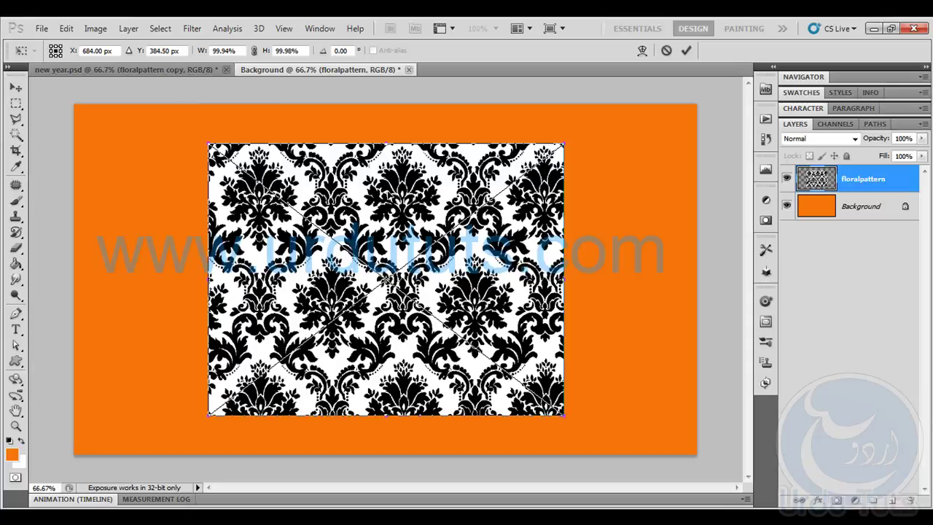
pyautogui.press('Return')
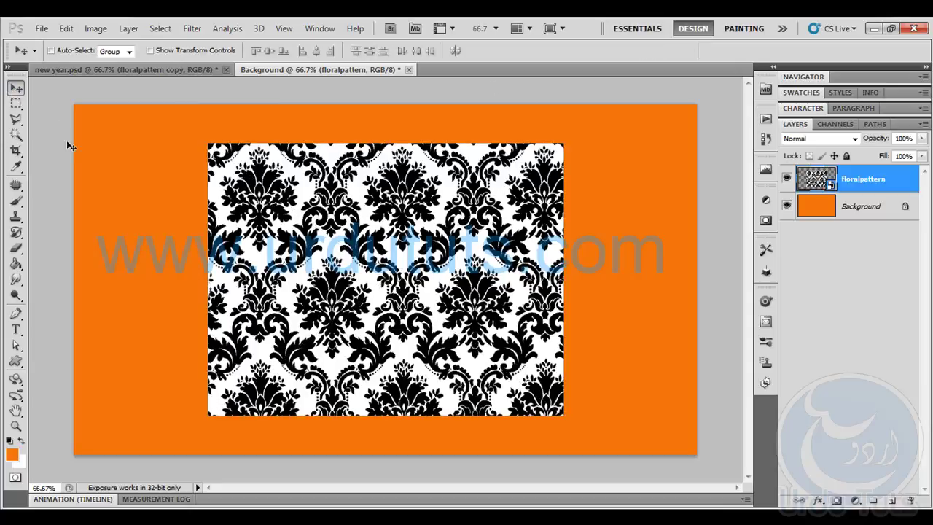
# Move the floral pattern to the canvas's upper-left corner and duplicate its layer.
pyautogui.hotkey('ctrl', 't')
pyautogui.moveTo(568, 418)
pyautogui.mouseDown()
pyautogui.moveTo(932, 524)
pyautogui.moveTo(599, 439)
pyautogui.moveTo(580, 418)
pyautogui.moveTo(564, 416)
pyautogui.mouseUp()
pyautogui.press('Return')
pyautogui.moveTo(416, 236); pyautogui.dragTo(283, 204)
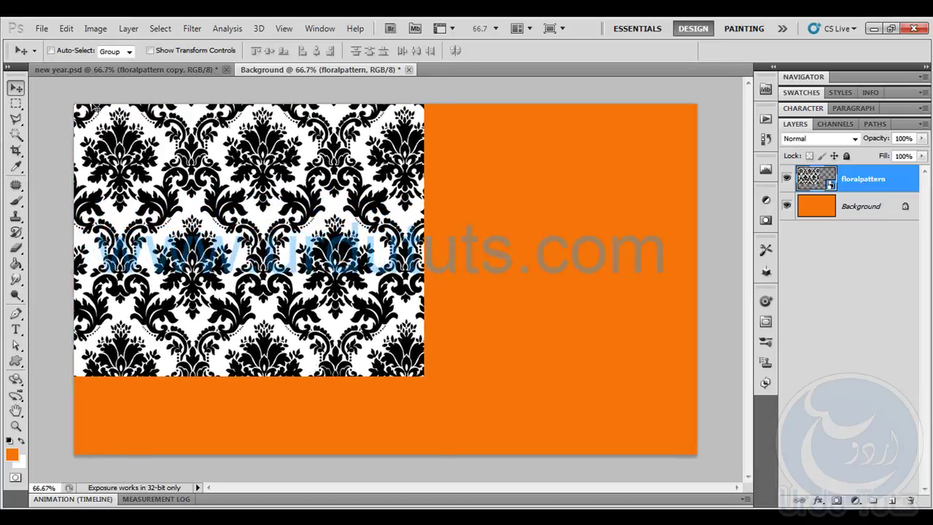
pyautogui.hotkey('ctrl', 'j')
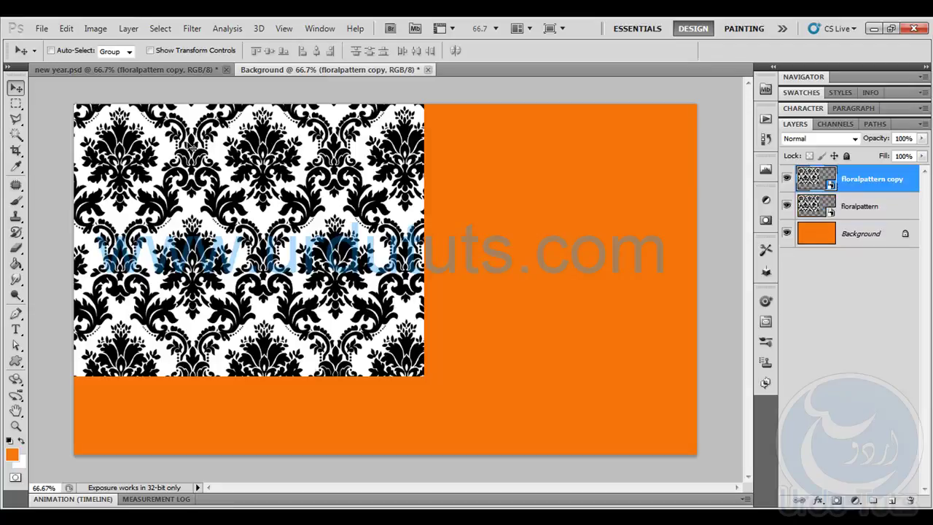
# Flip the floral pattern copy horizontally and place it beside the original to cover the upper part of the canvas.
pyautogui.hotkey('ctrl', 't')
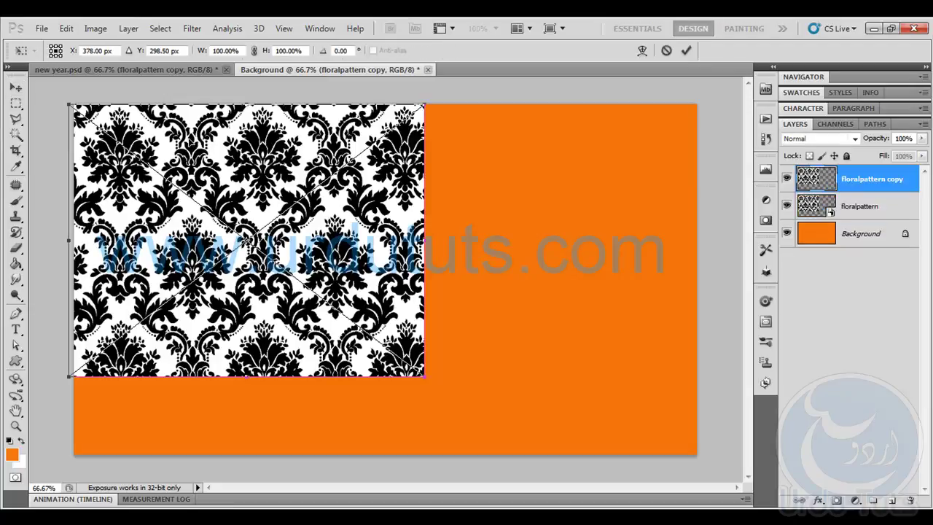
pyautogui.rightClick(238, 144)
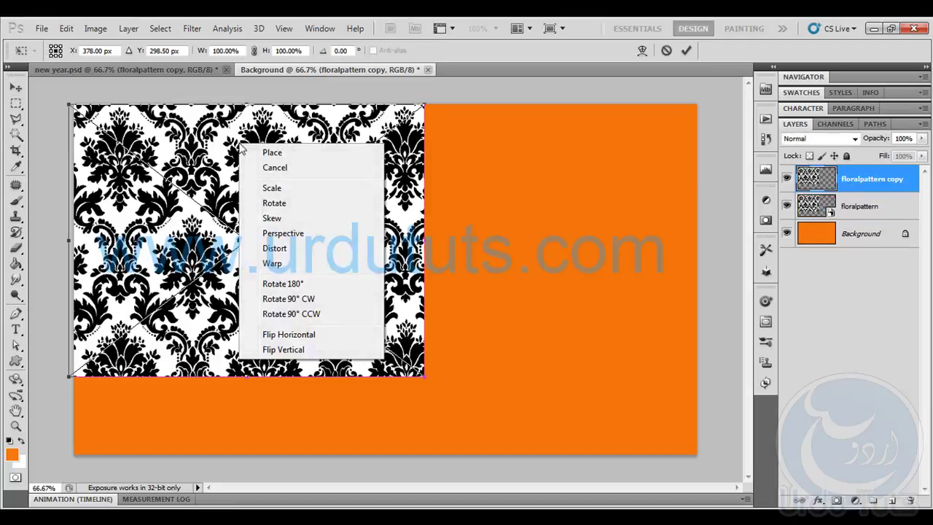
pyautogui.click(291, 334)
pyautogui.moveTo(248, 240); pyautogui.dragTo(578, 240)
pyautogui.moveTo(556, 165); pyautogui.dragTo(542, 164)
pyautogui.press('Return')
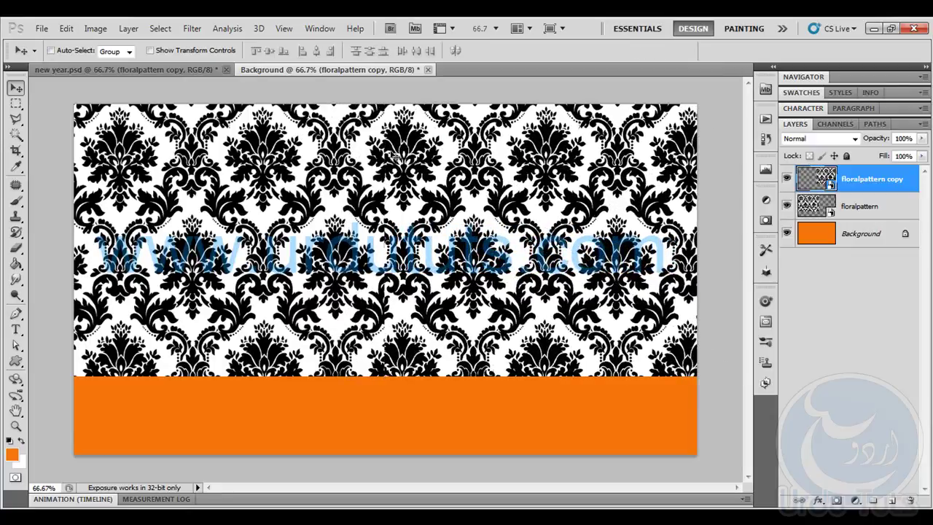
# Nudge the flipped copy horizontally until its seam lines up with the original floral pattern.
pyautogui.press('Right')
pyautogui.press('Right')
pyautogui.press('Right')
pyautogui.press('Right')
pyautogui.press('Right')
pyautogui.press('Right')
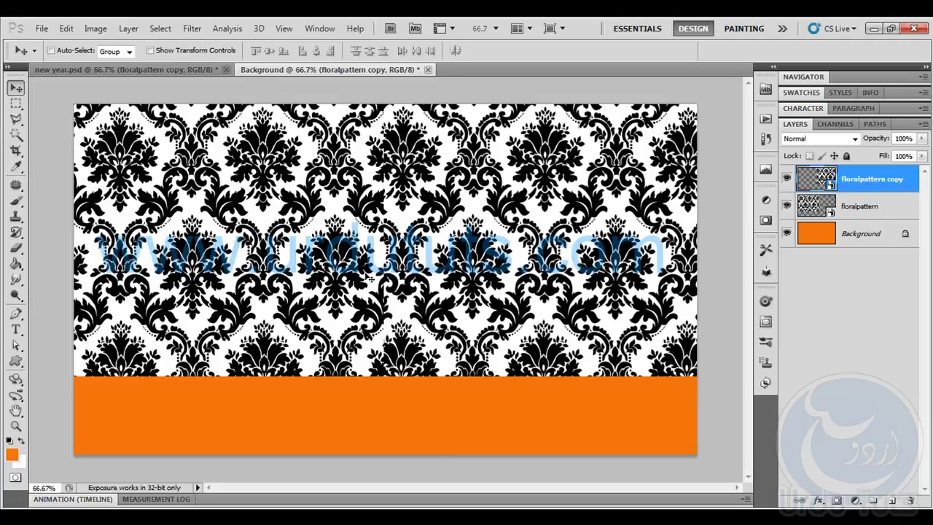
pyautogui.press('Left')
pyautogui.press('Left')
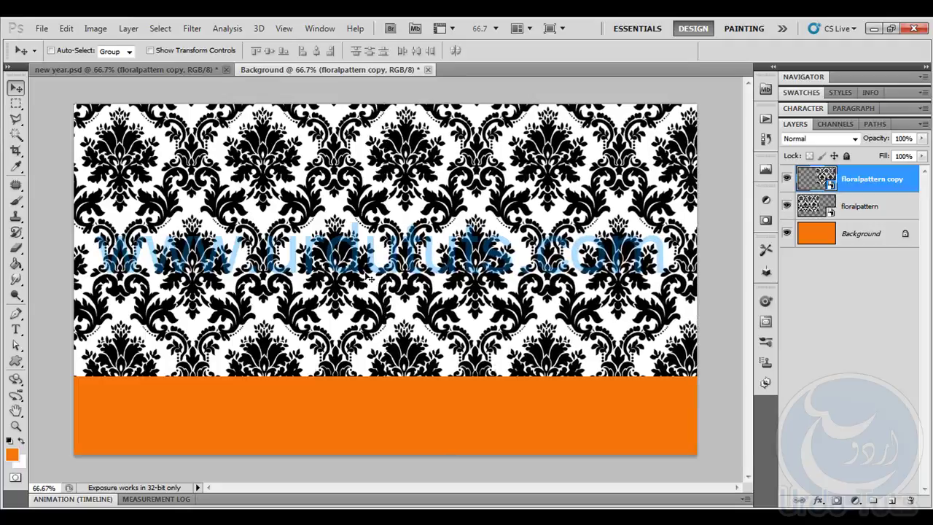
# Merge the floralpattern and floralpattern copy layers into one layer.
pyautogui.keyDown('shift'); pyautogui.click(809, 207); pyautogui.keyUp('shift')
pyautogui.hotkey('ctrl', 'e')
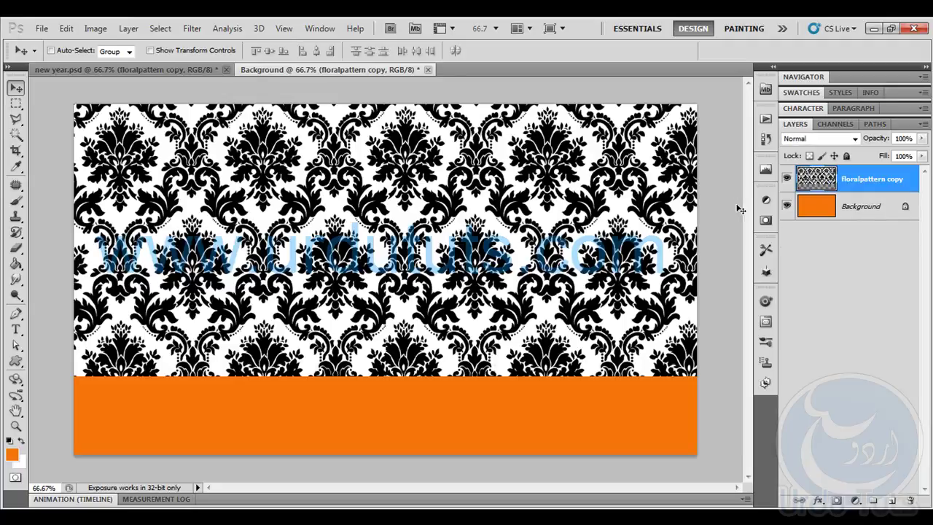
pyautogui.hotkey('ctrl', 't')
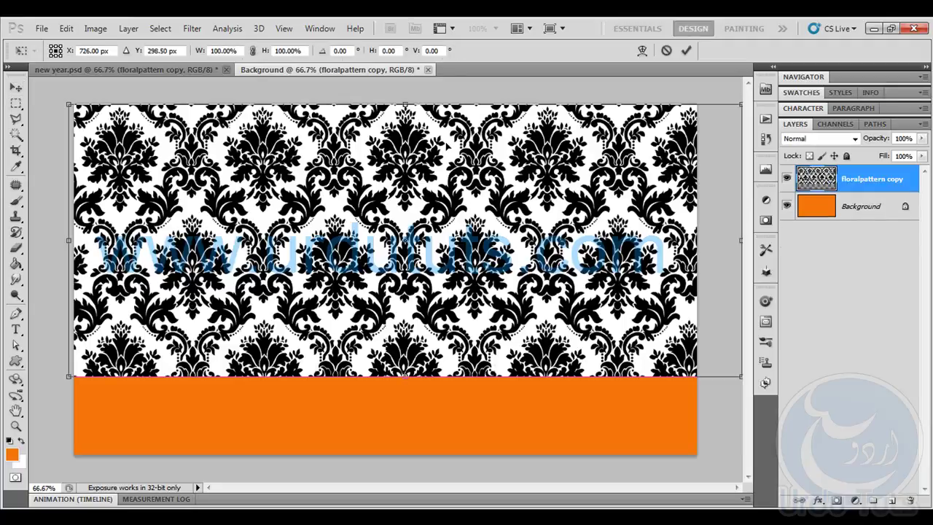
pyautogui.press('Return')
# Duplicate the merged pattern layer, flip the duplicate vertically and move it down over the bare orange strip.
pyautogui.moveTo(894, 188); pyautogui.dragTo(895, 504)
pyautogui.hotkey('ctrl', 't')
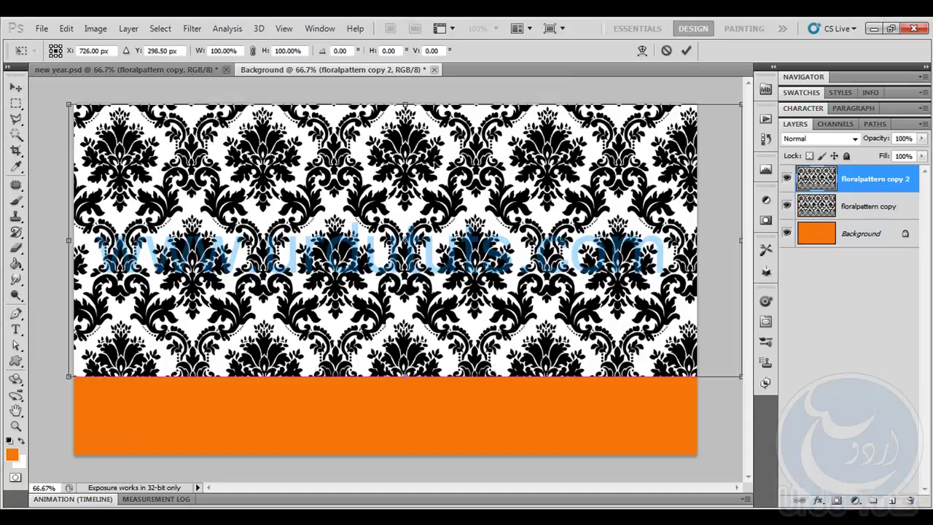
pyautogui.rightClick(434, 164)
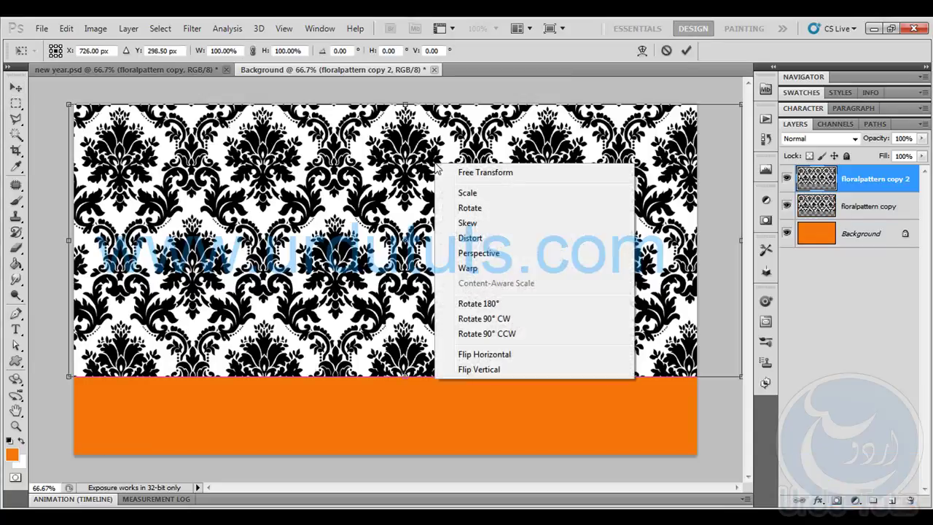
pyautogui.click(485, 371)
pyautogui.moveTo(432, 150); pyautogui.dragTo(431, 417)
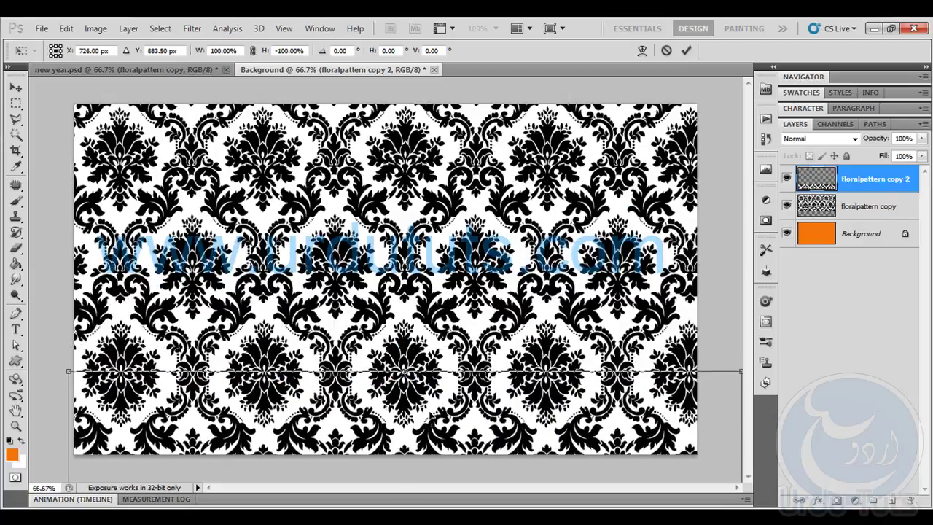
pyautogui.press('Return')
# Nudge the vertically flipped copy down to align its seam and merge it into the pattern layer below.
pyautogui.press('Down')
pyautogui.press('Down')
pyautogui.press('Down')
pyautogui.press('Down')
pyautogui.press('Down')
pyautogui.press('Down')
pyautogui.press('Down')
pyautogui.press('Down')
pyautogui.press('Down')
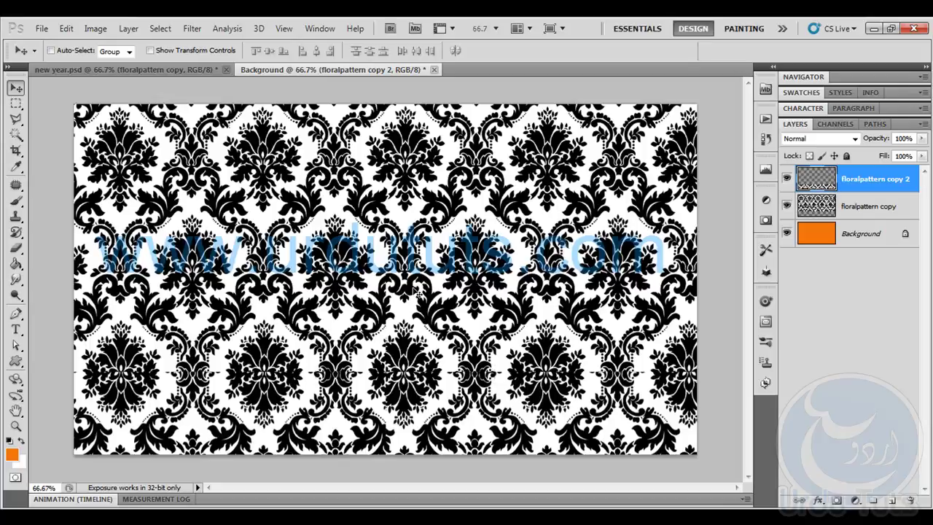
pyautogui.press('Down')
pyautogui.press('Down')
pyautogui.press('Up')
pyautogui.press('Up')
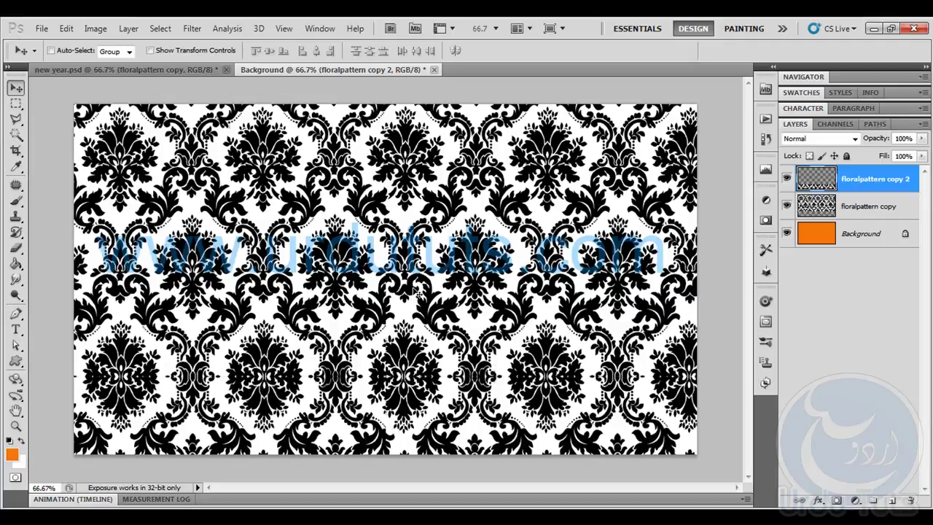
pyautogui.hotkey('ctrl', 'e')
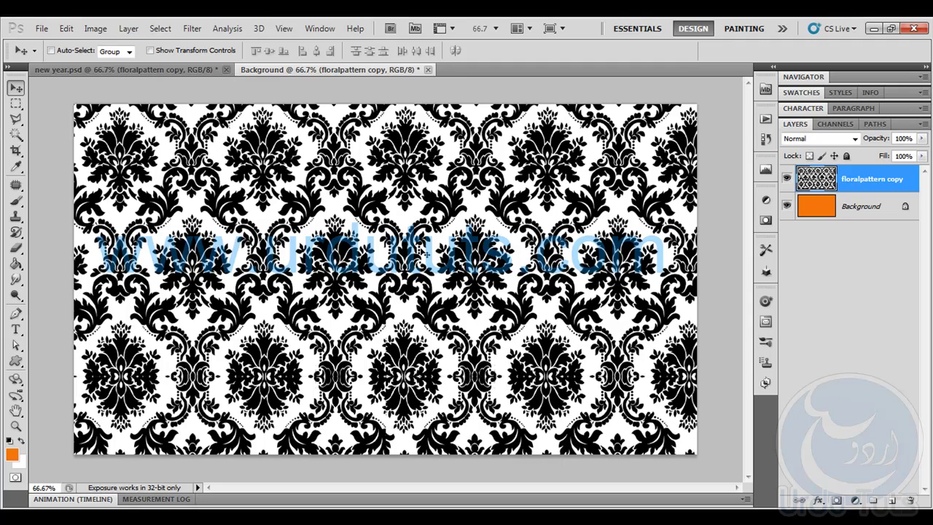
# Shift the merged pattern upward while keeping the canvas covered, and set its blend mode to Soft Light.
pyautogui.moveTo(450, 321); pyautogui.dragTo(401, 224)
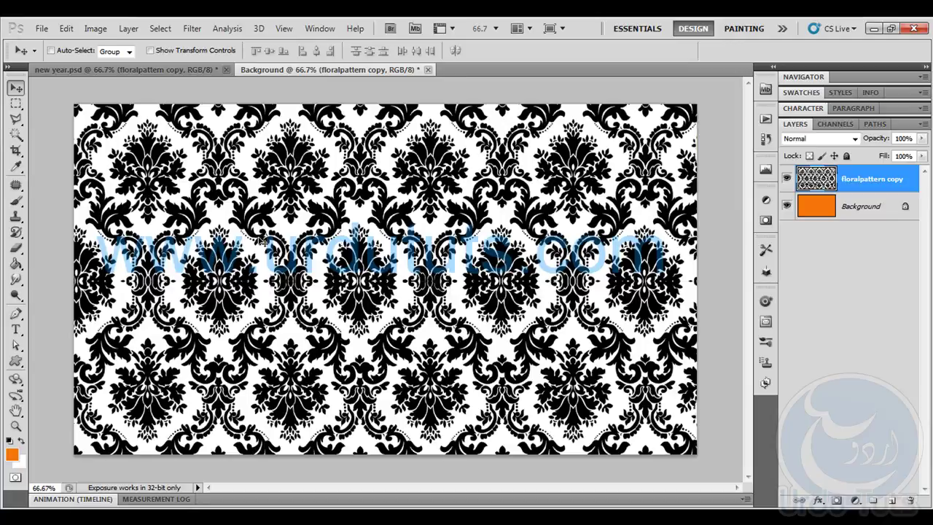
pyautogui.click(828, 138)
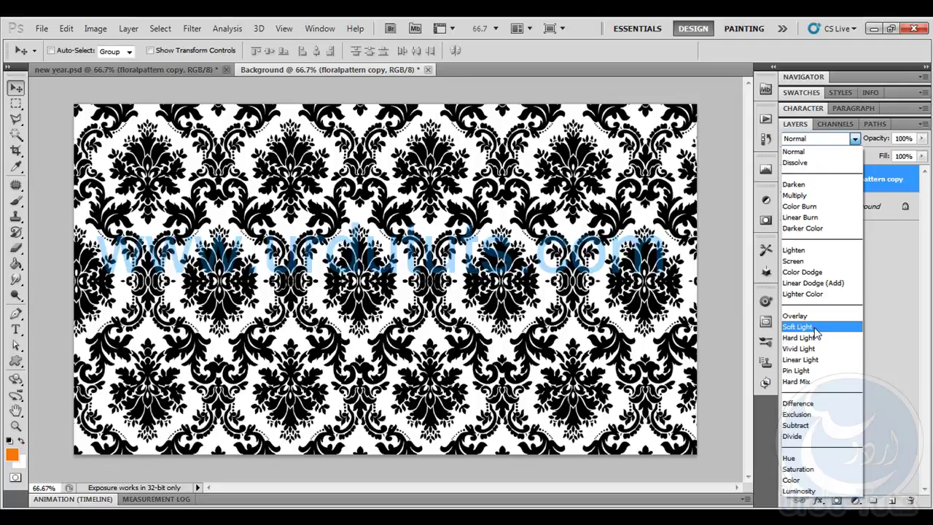
pyautogui.click(816, 330)
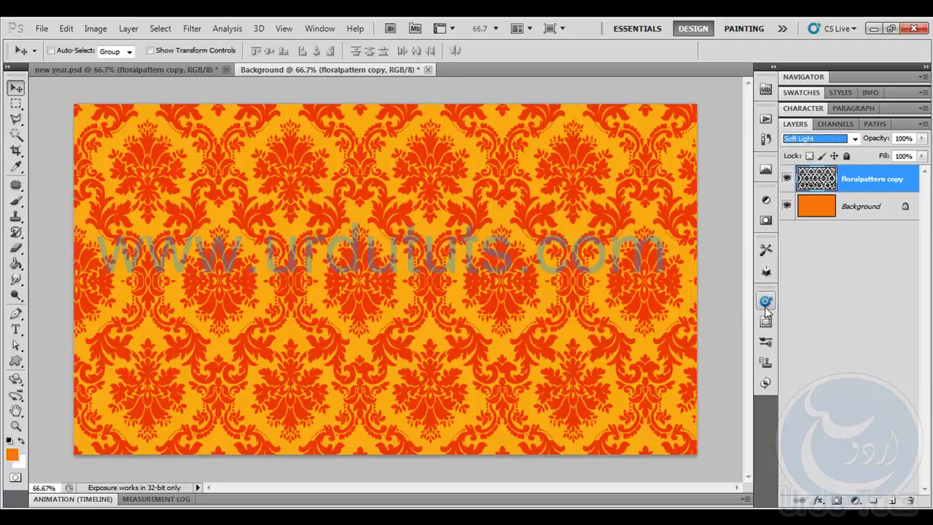
# Set the floral pattern layer's opacity to 15%.
pyautogui.click(880, 143)
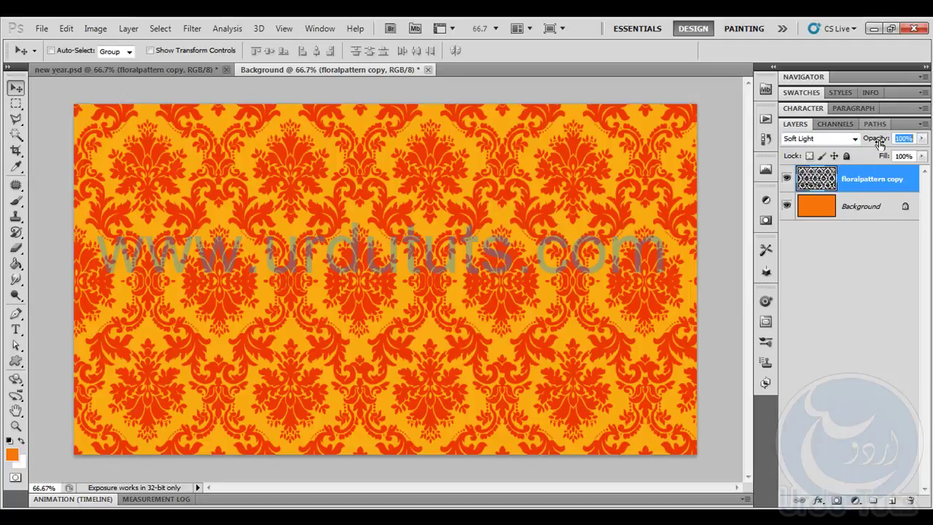
pyautogui.write('12')
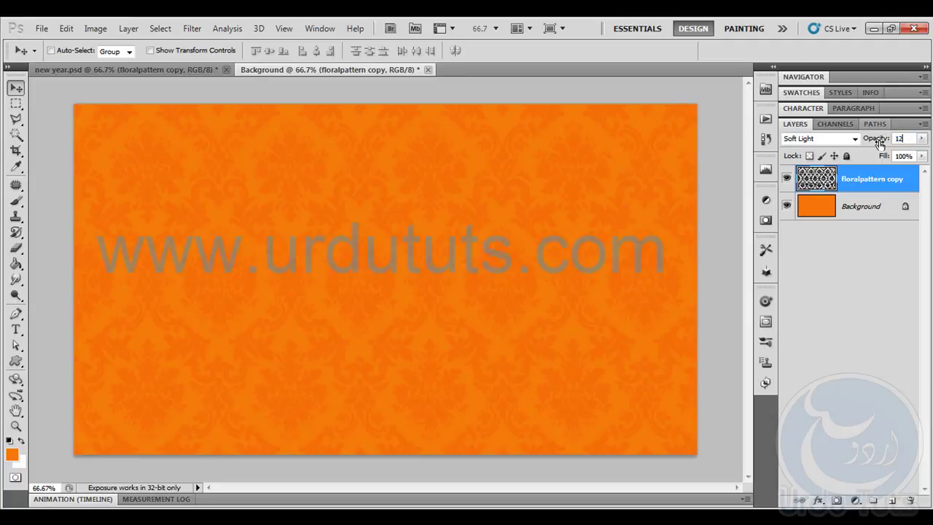
pyautogui.write('15')
pyautogui.click(860, 208)
pyautogui.click(864, 187)
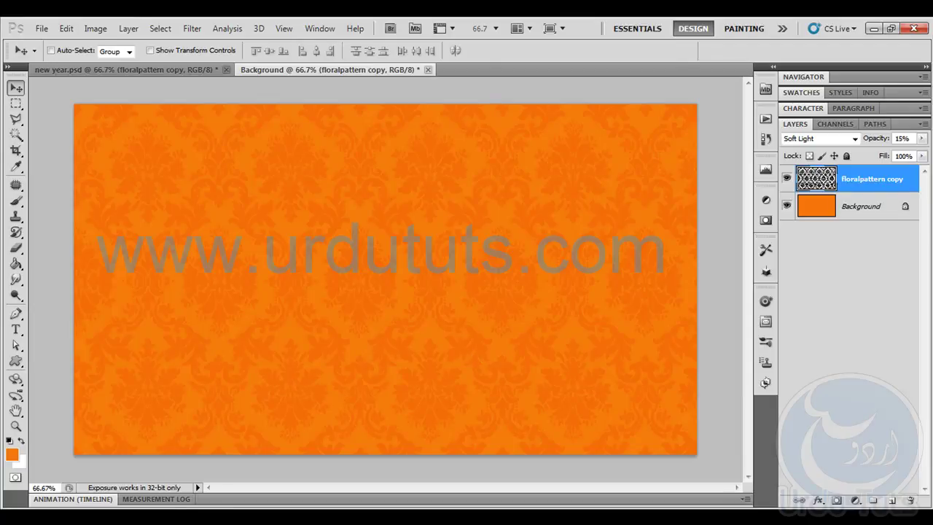
# Place the 3D 2012 image k into the Background document, centred on the canvas and scaled to about 130%.
pyautogui.click(142, 518)
pyautogui.moveTo(419, 303); pyautogui.dragTo(357, 216)
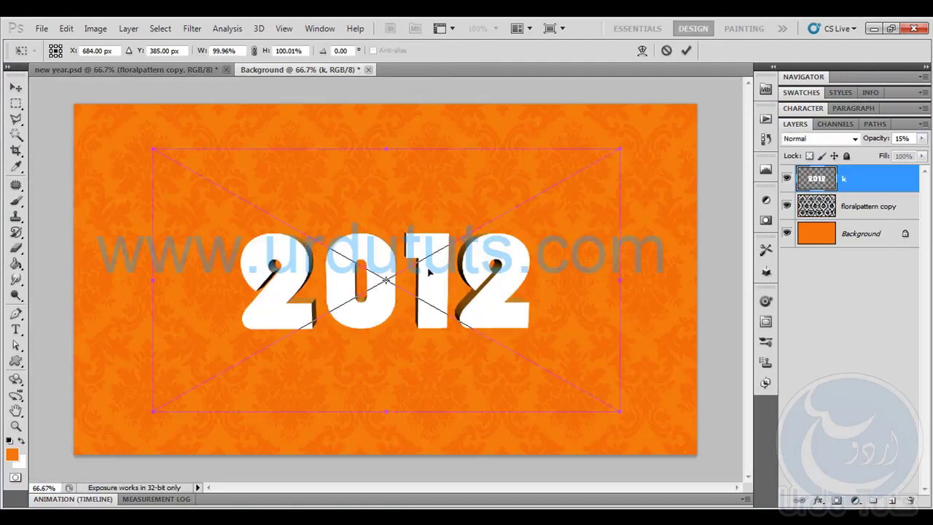
pyautogui.moveTo(620, 148); pyautogui.dragTo(695, 107)
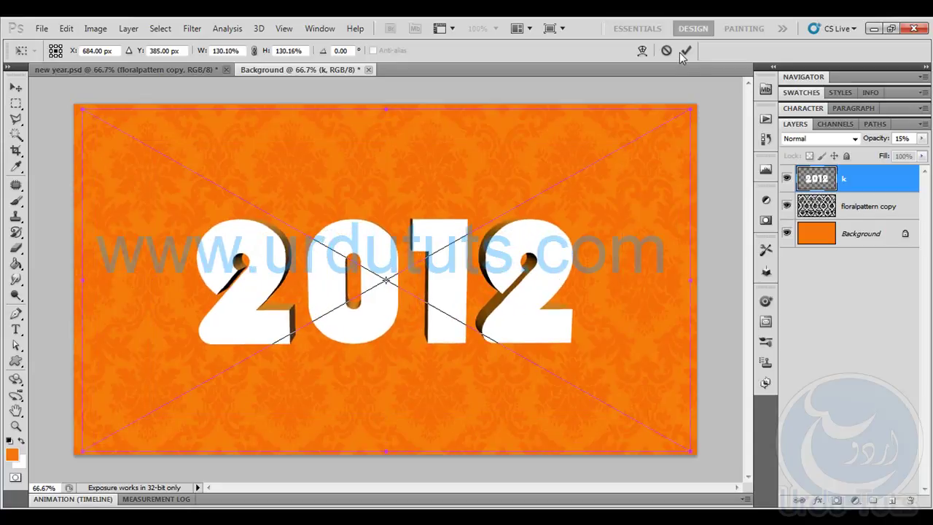
pyautogui.click(686, 50)
# Check the finished design in new year.psd and add a new layer beneath the 2012 layer in the Background document.
pyautogui.click(182, 69)
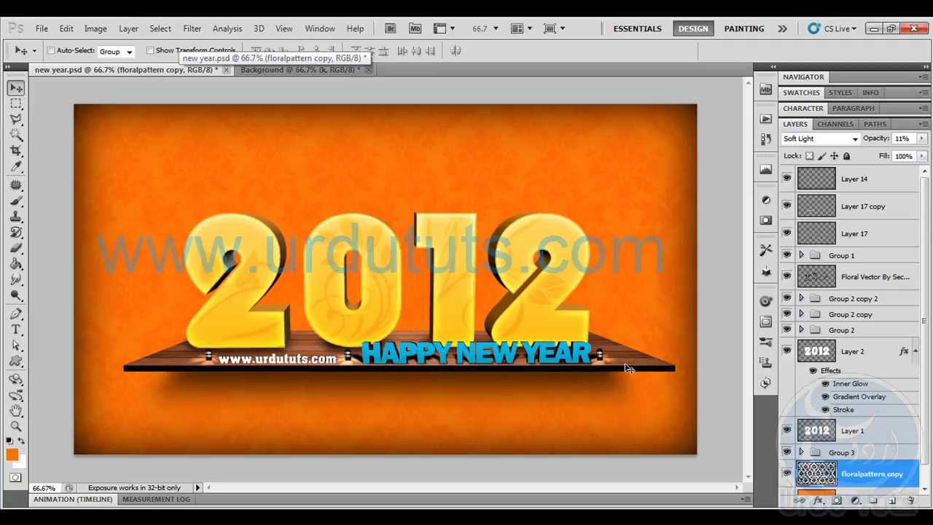
pyautogui.click(292, 72)
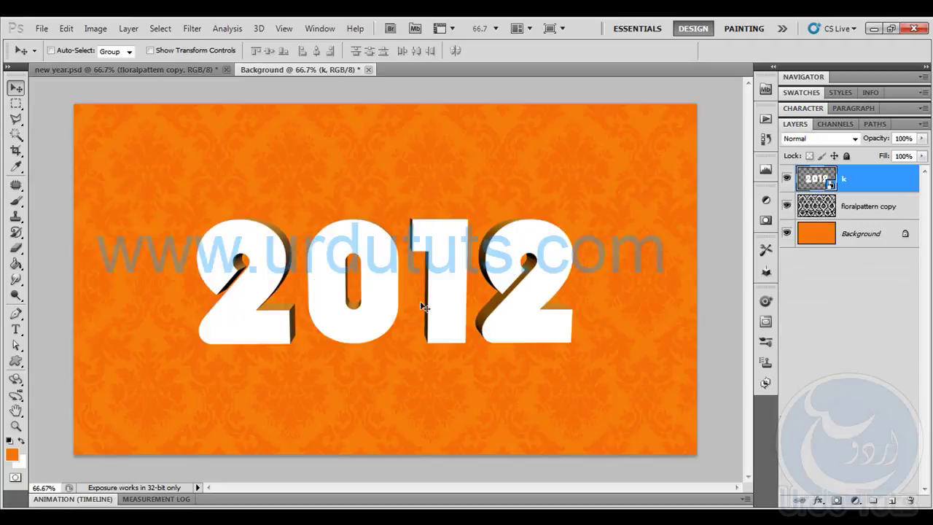
pyautogui.click(892, 501)
pyautogui.moveTo(844, 181); pyautogui.dragTo(865, 215)
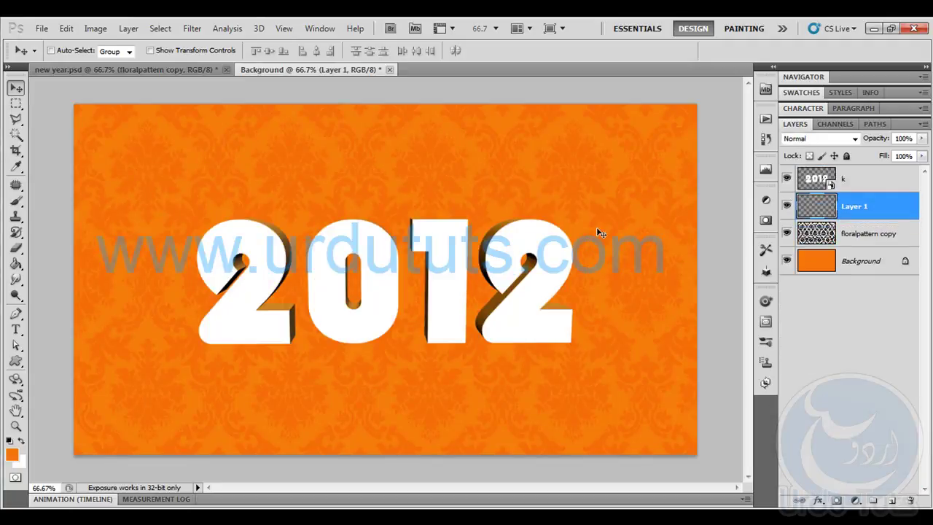
# Select a wide, shallow rectangle spanning the base of the 2012 numerals with the Rectangular Marquee.
pyautogui.click(16, 119)
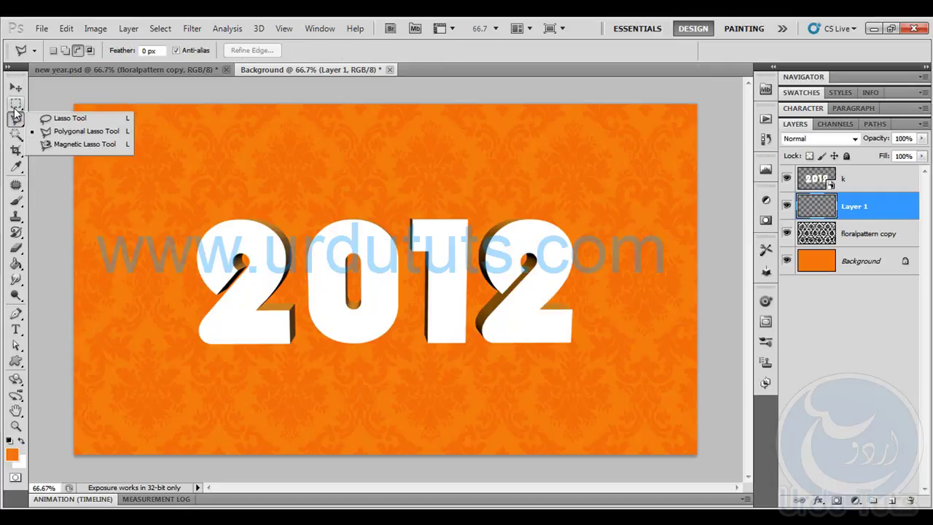
pyautogui.click(16, 103)
pyautogui.click(48, 104)
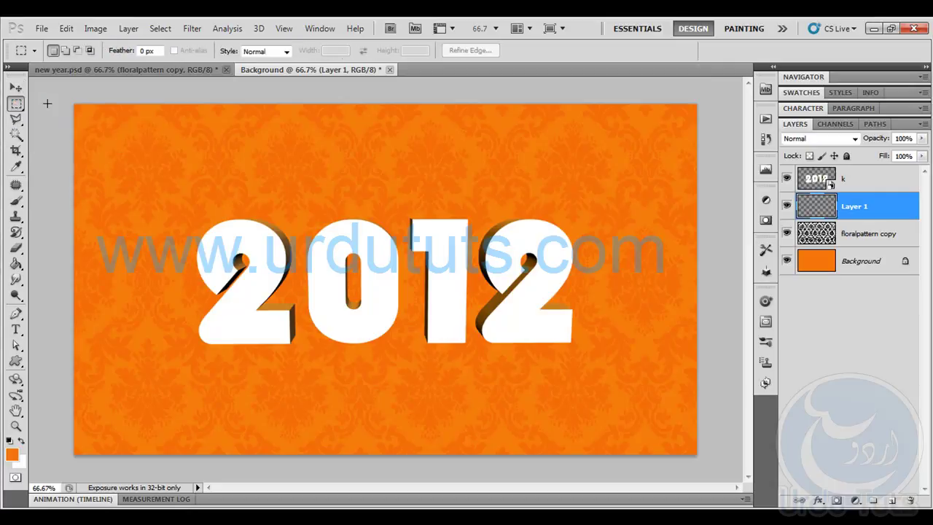
pyautogui.moveTo(315, 349); pyautogui.dragTo(573, 364)
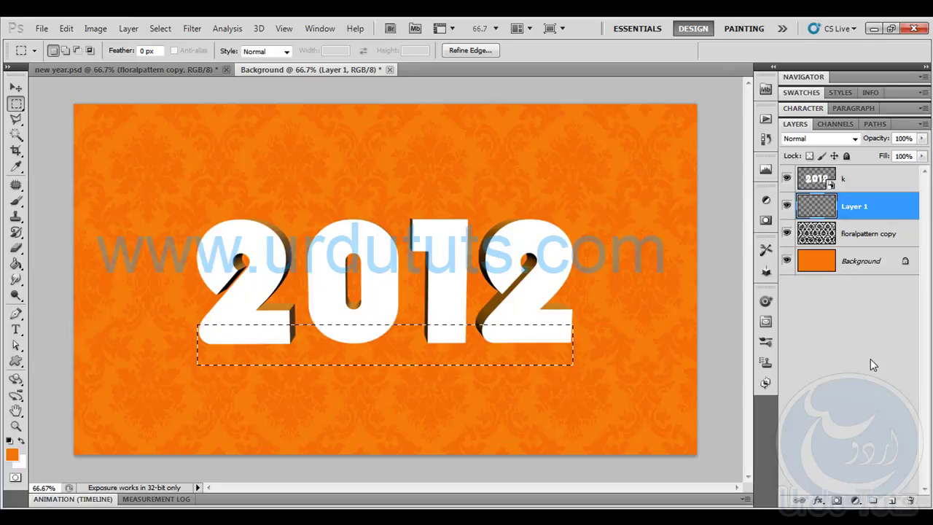
# Fill the rectangular selection on Layer 1 with the default black using the Paint Bucket and deselect it.
pyautogui.press('g')
pyautogui.press('d')
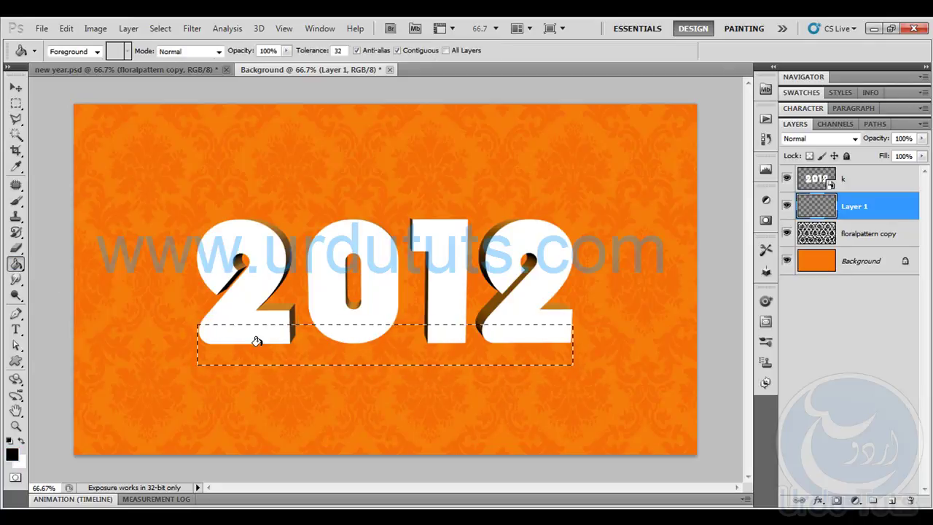
pyautogui.click(235, 340)
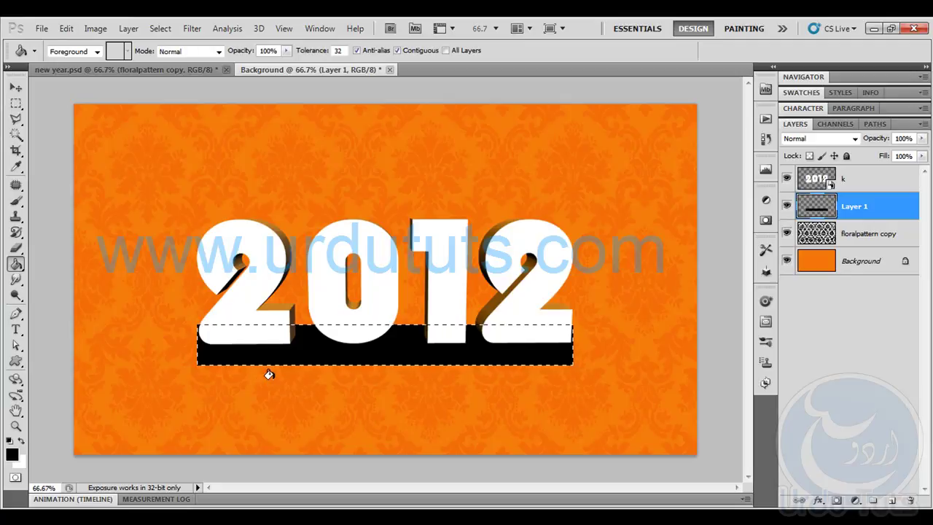
pyautogui.hotkey('ctrl', 'd')
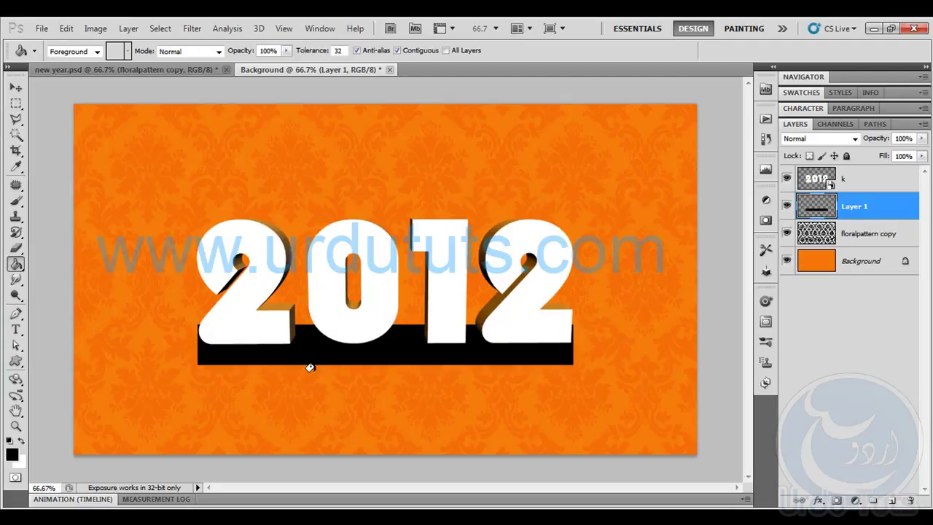
# Transform the black rectangle on Layer 1 into a trapezoid shelf, spreading its lower corners evenly outward to about 161.5% width.
pyautogui.click(15, 86)
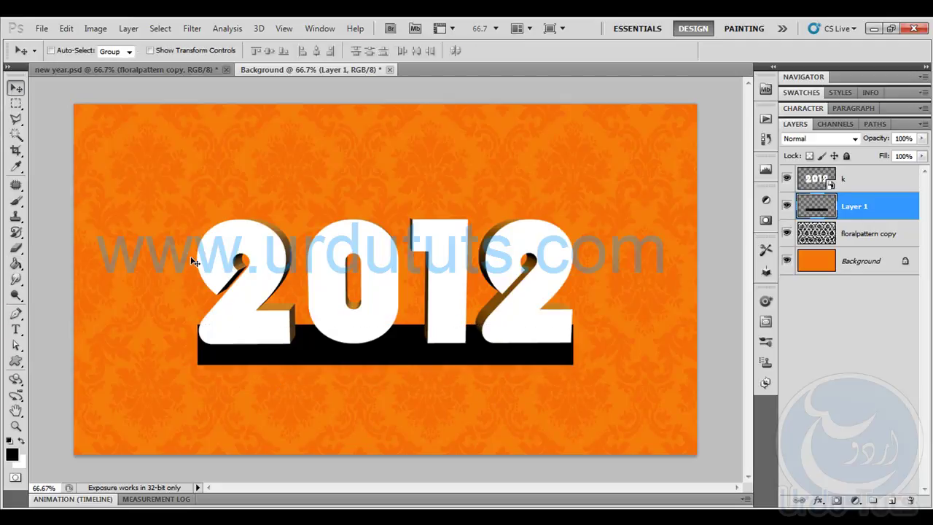
pyautogui.hotkey('ctrl', 't')
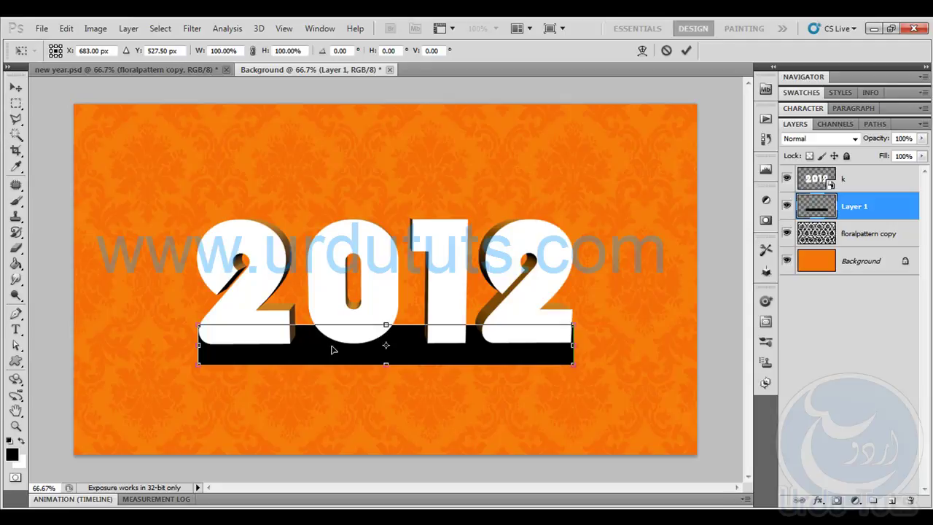
pyautogui.rightClick(477, 355)
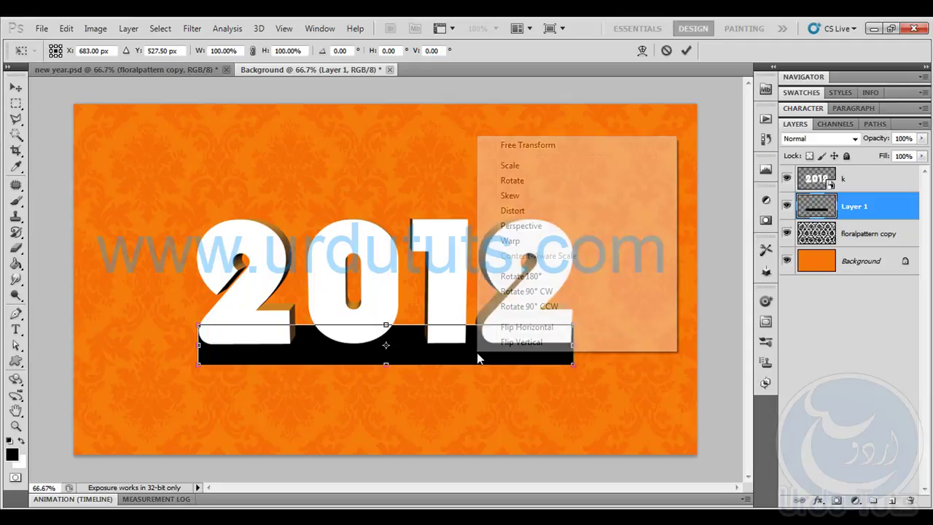
pyautogui.click(522, 211)
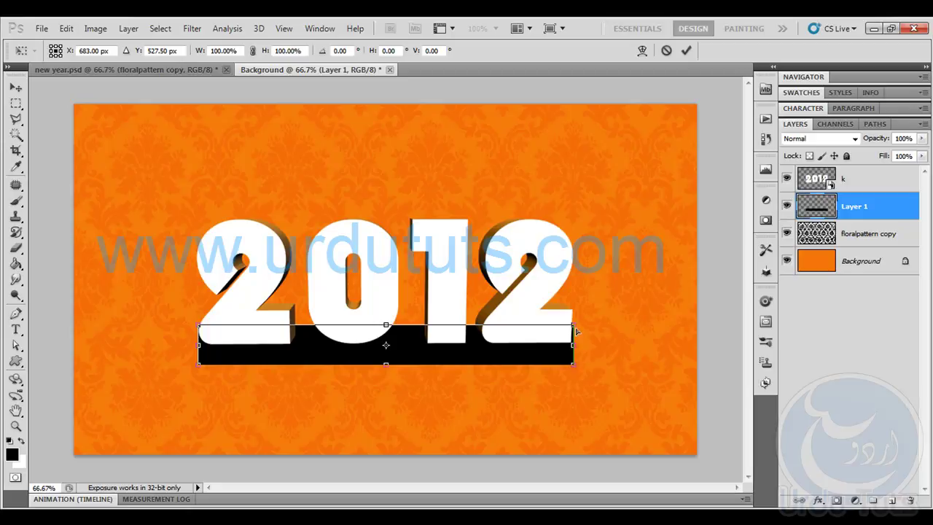
pyautogui.moveTo(572, 368); pyautogui.dragTo(680, 368)
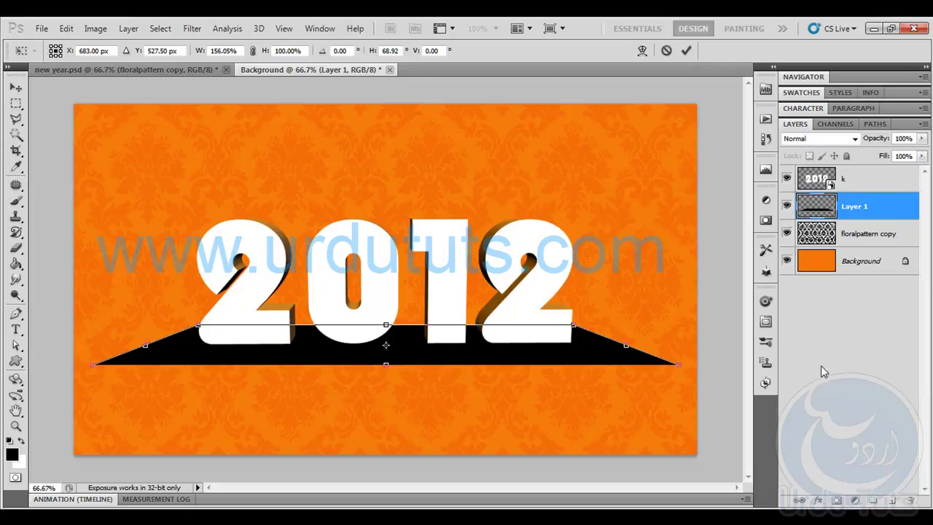
pyautogui.hotkey('ctrl', 'z')
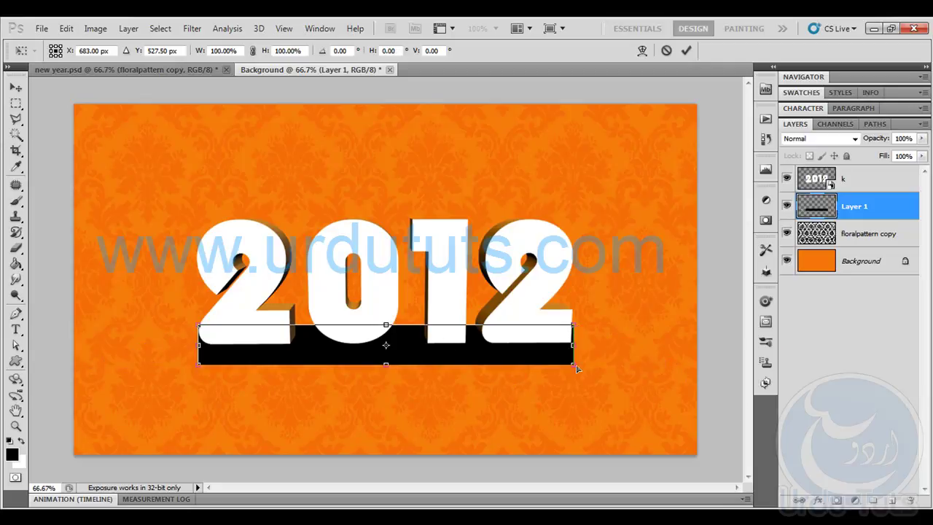
pyautogui.moveTo(575, 367); pyautogui.dragTo(690, 355)
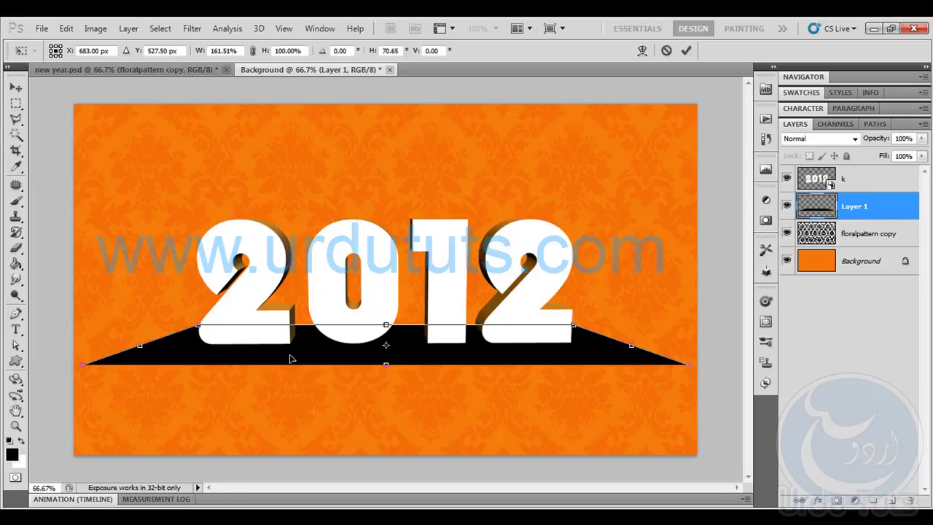
pyautogui.press('Return')
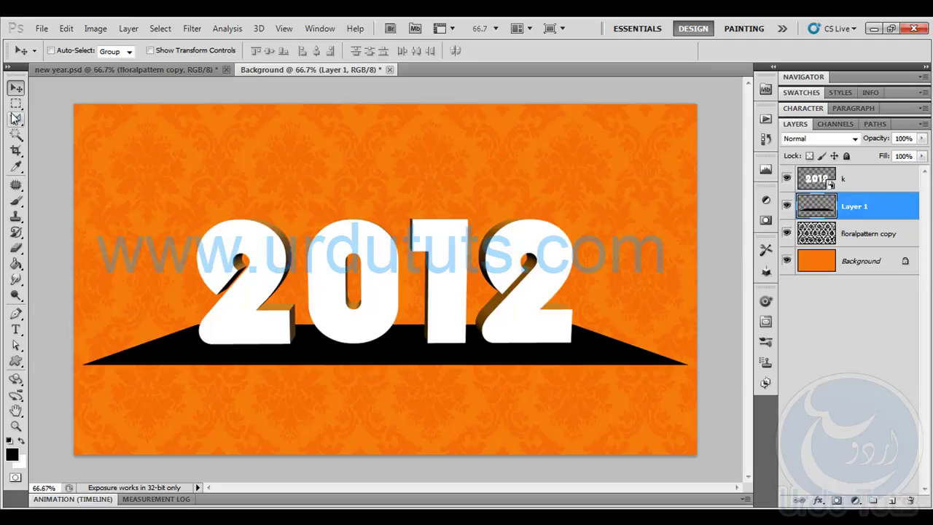
# Nudge the black trapezoid on Layer 1 sideways until it sits centred on the canvas.
pyautogui.moveTo(328, 336); pyautogui.dragTo(327, 335)
pyautogui.hotkey('shift', 'Right')
pyautogui.hotkey('shift', 'Right')
pyautogui.press('Left')
pyautogui.press('Left')
pyautogui.press('Left')
pyautogui.press('Left')
pyautogui.press('Left')
pyautogui.press('Left')
pyautogui.press('Left')
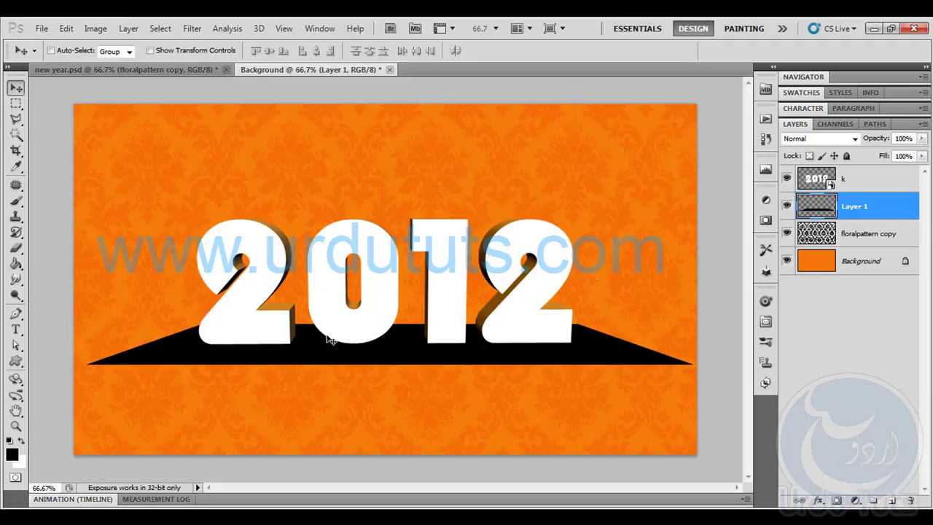
pyautogui.press('Left')
pyautogui.press('Left')
pyautogui.press('Left')
pyautogui.press('Left')
pyautogui.press('Left')
pyautogui.press('Left')
pyautogui.press('Left')
pyautogui.press('Left')
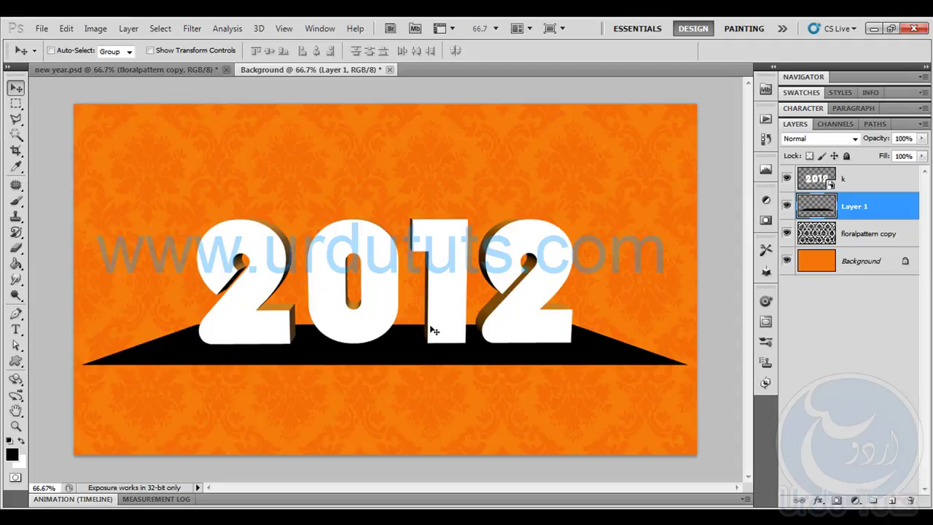
# Shift the 2012 layer k slightly left and up so the numerals stand within the shelf's back edge.
pyautogui.click(829, 173)
pyautogui.press('Left')
pyautogui.press('Left')
pyautogui.press('Left')
pyautogui.press('Left')
pyautogui.press('Left')
pyautogui.press('Left')
pyautogui.press('Left')
pyautogui.press('Left')
pyautogui.press('Left')
pyautogui.press('Left')
pyautogui.press('Left')
pyautogui.press('Left')
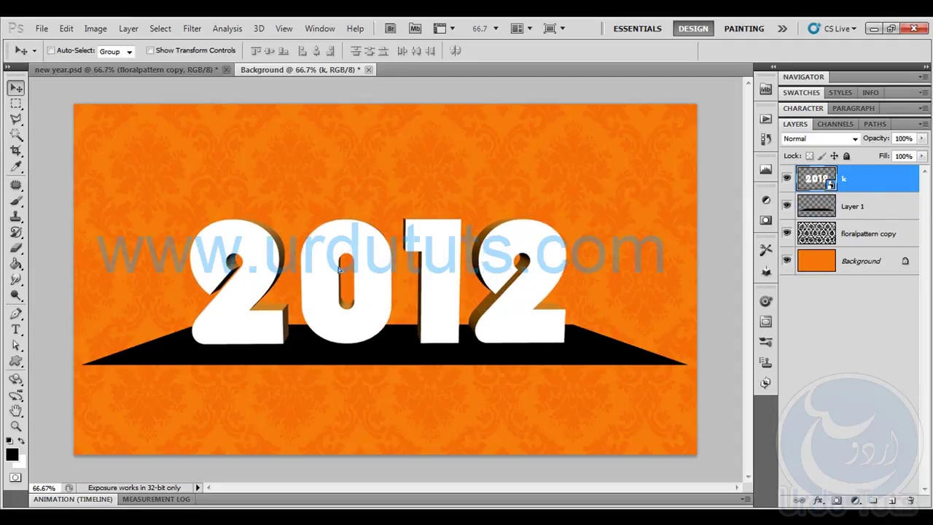
pyautogui.press('Left')
pyautogui.press('Left')
pyautogui.press('Left')
pyautogui.press('Left')
pyautogui.press('Left')
pyautogui.press('Left')
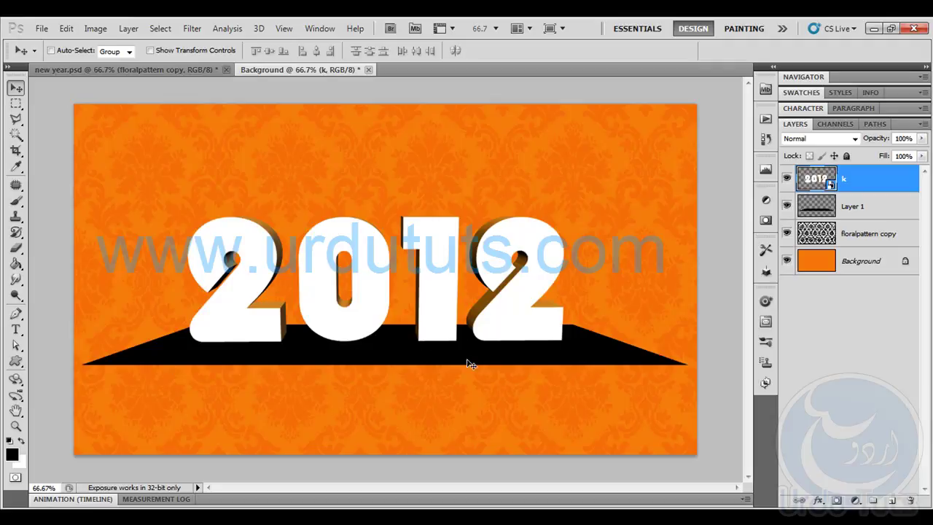
# Open the image Classic Wood 2560x1600 from the new year 2012 folder as a separate document.
pyautogui.click(860, 209)
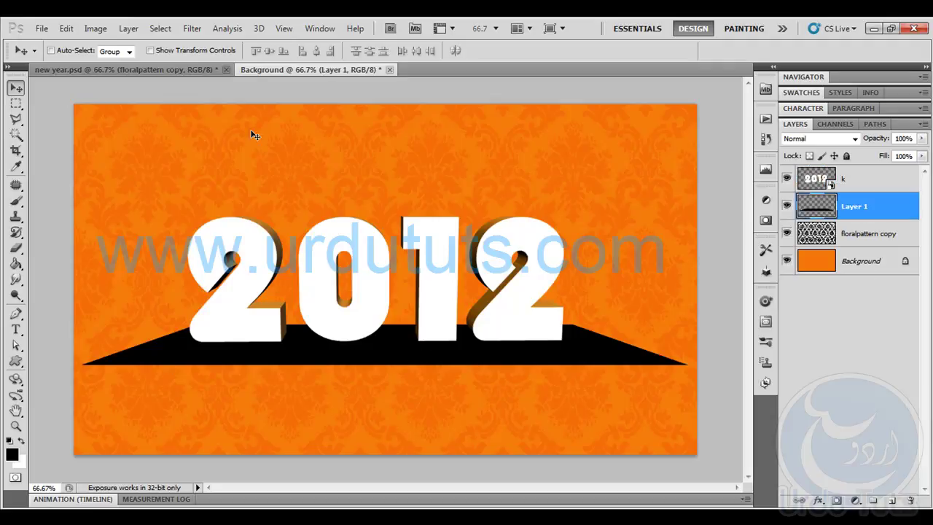
pyautogui.click(126, 69)
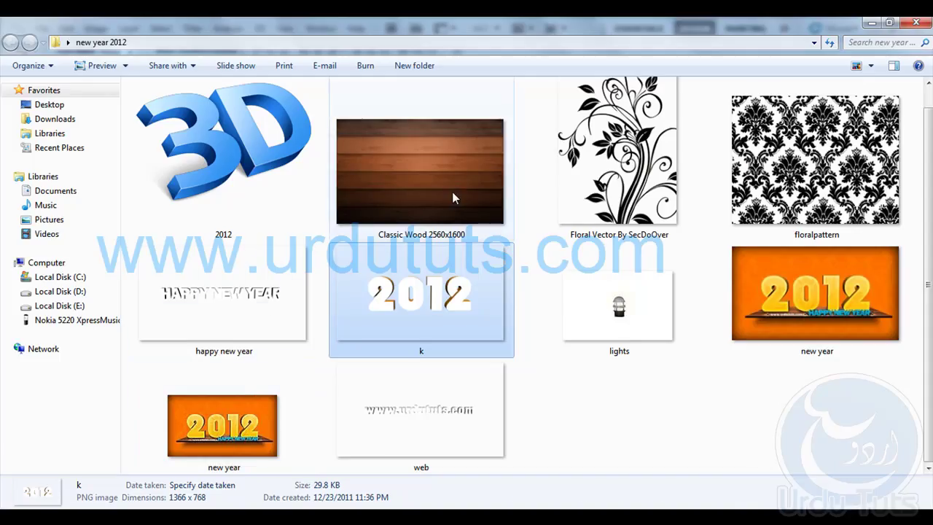
pyautogui.click(452, 191)
pyautogui.moveTo(441, 191); pyautogui.dragTo(486, 51)
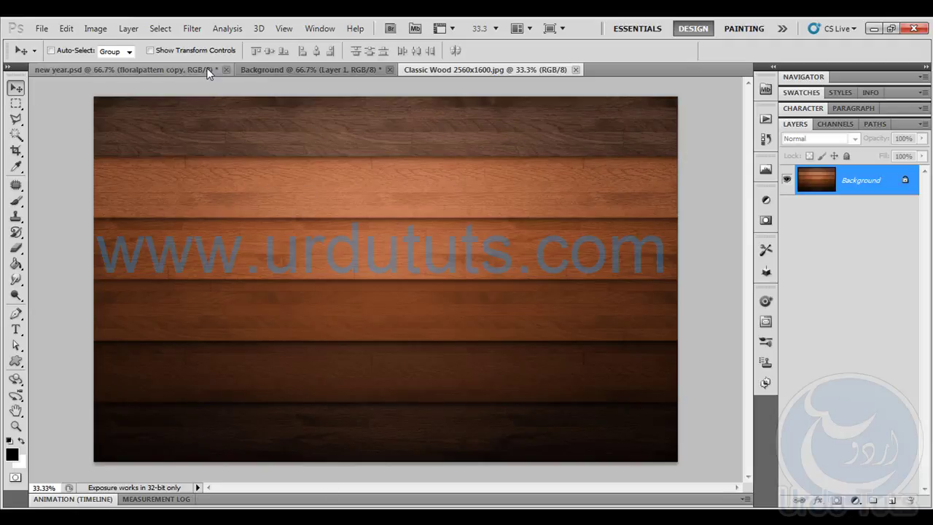
# Check the shelf in new year.psd, select the third plank of the wood image across its full width and copy it to a new layer.
pyautogui.click(171, 71)
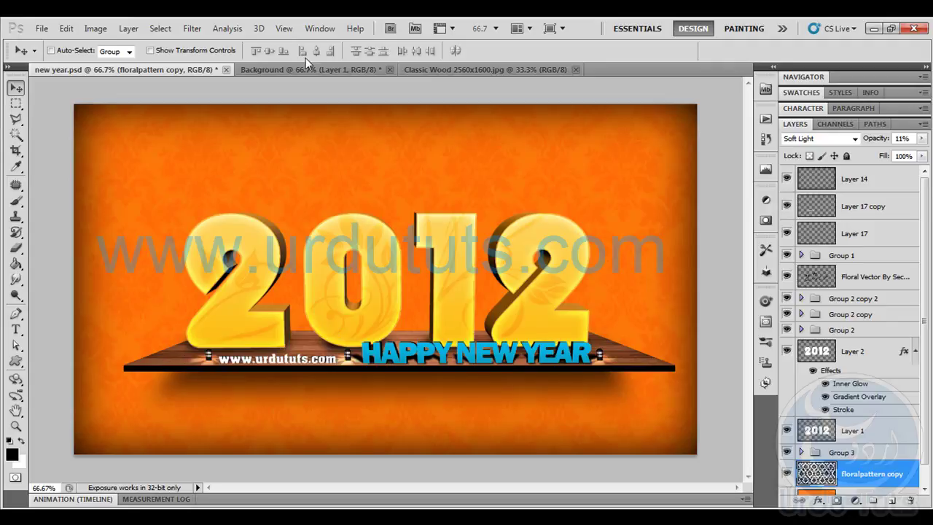
pyautogui.click(470, 71)
pyautogui.click(16, 104)
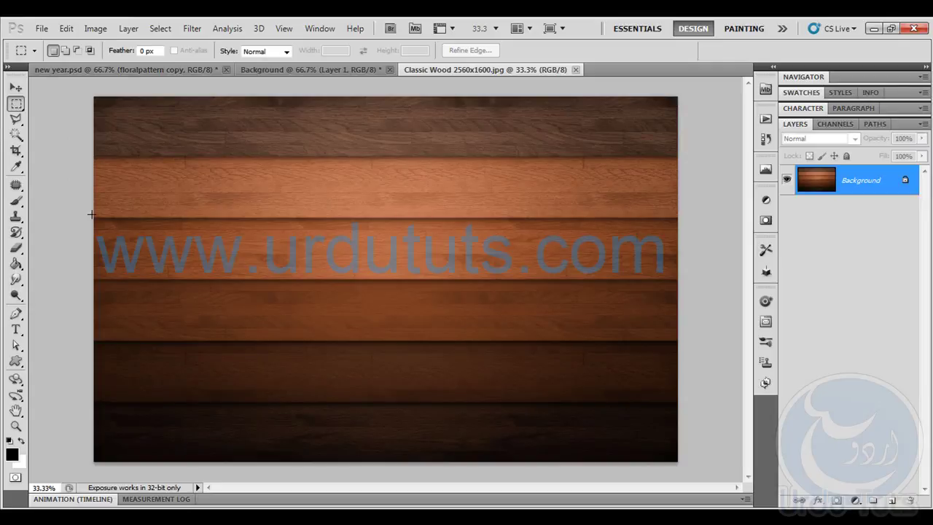
pyautogui.moveTo(119, 242); pyautogui.dragTo(680, 280)
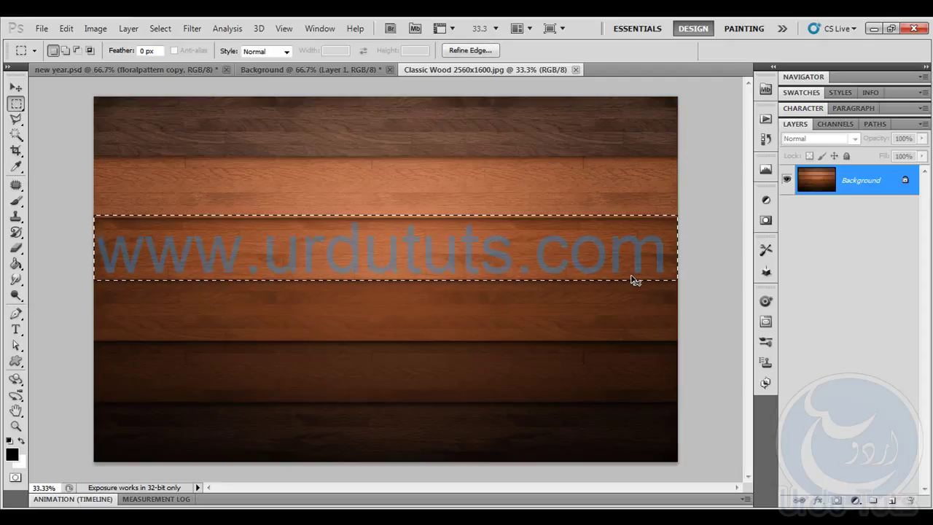
pyautogui.hotkey('ctrl', 'j')
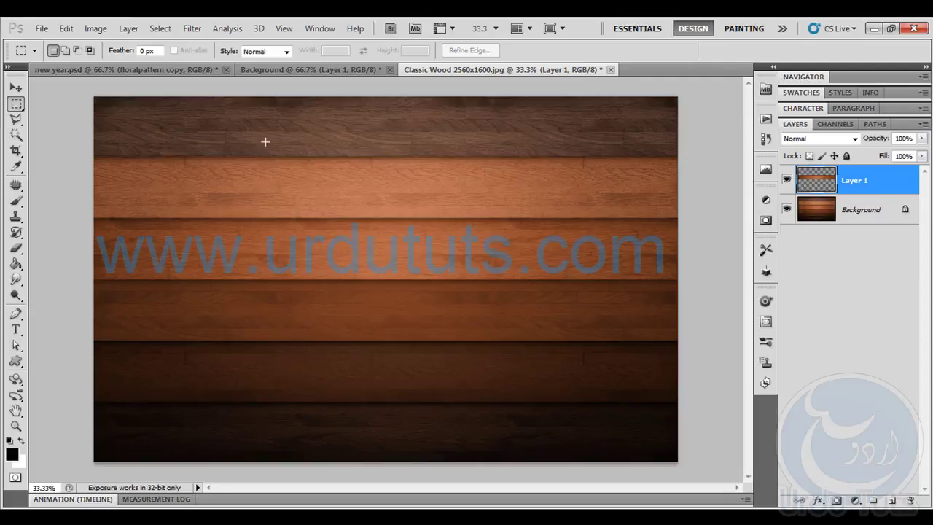
# Duplicate the copied plank over the dark top plank of the wood image and nudge it up into alignment.
pyautogui.click(16, 88)
pyautogui.moveTo(328, 240); pyautogui.dragTo(321, 119)
pyautogui.hotkey('ctrl', 'j')
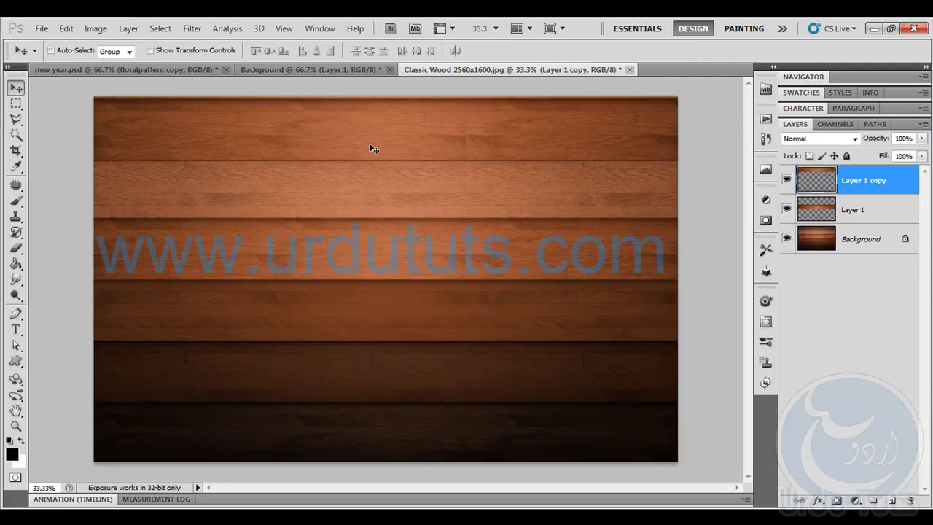
pyautogui.press('Up')
pyautogui.press('Up')
pyautogui.press('Up')
pyautogui.press('Up')
pyautogui.press('Up')
pyautogui.press('Up')
pyautogui.press('Up')
pyautogui.press('Up')
pyautogui.press('Up')
pyautogui.press('Up')
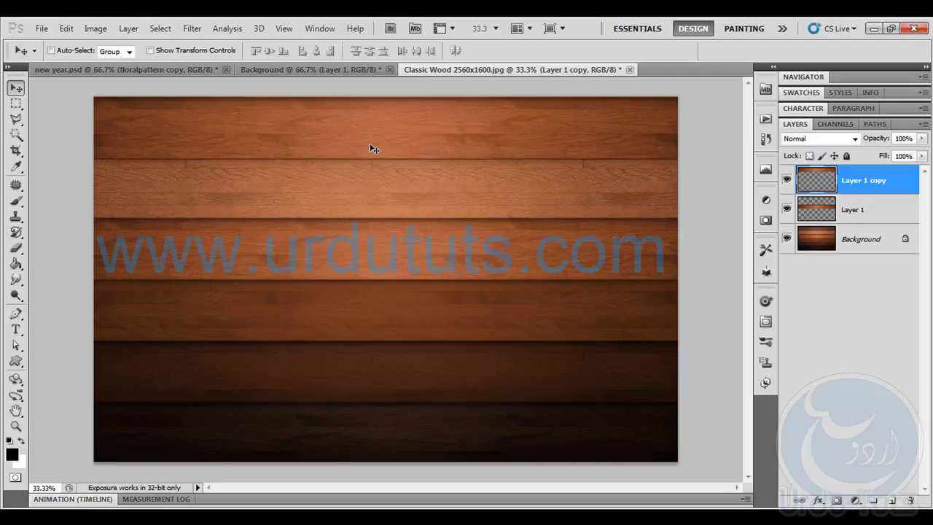
# Place another copy of the plank over the fourth plank and nudge it up to meet the one above.
pyautogui.moveTo(369, 144); pyautogui.dragTo(364, 334)
pyautogui.press('Up')
pyautogui.press('Up')
pyautogui.press('Up')
pyautogui.press('Up')
pyautogui.press('Up')
pyautogui.press('Up')
pyautogui.press('Up')
pyautogui.press('Up')
pyautogui.press('Up')
pyautogui.press('Up')
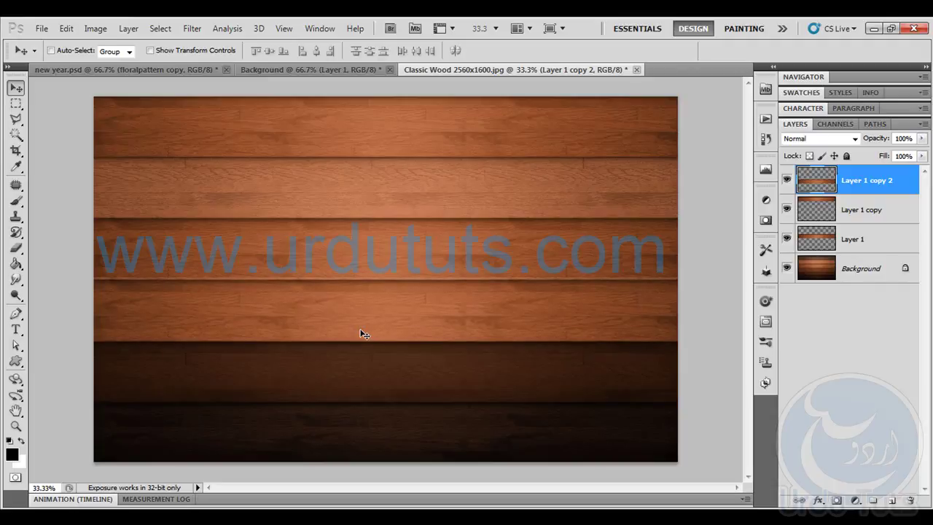
# Cover the dark fifth and sixth planks with further plank copies, nudging the fifth up to close the gap.
pyautogui.moveTo(360, 333); pyautogui.dragTo(347, 401)
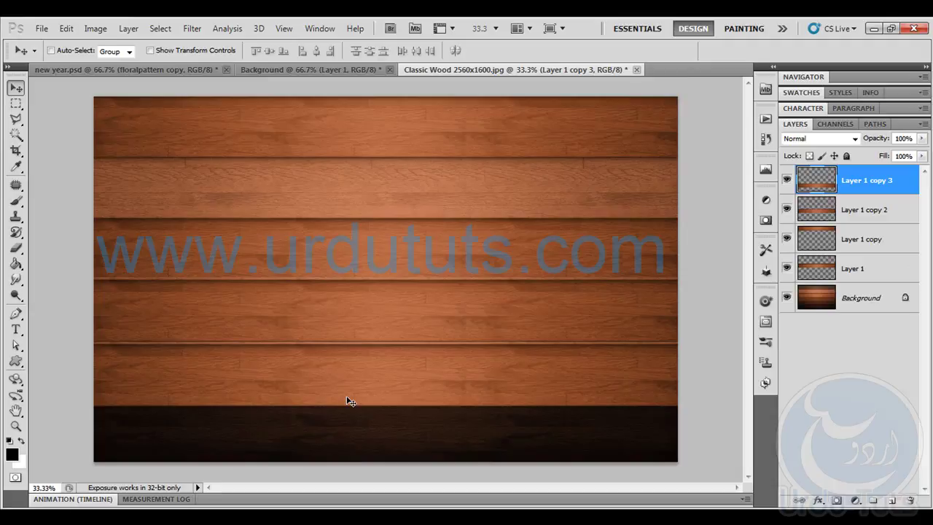
pyautogui.press('Up')
pyautogui.press('Up')
pyautogui.press('Up')
pyautogui.press('Up')
pyautogui.press('Up')
pyautogui.press('Up')
pyautogui.press('Up')
pyautogui.press('Up')
pyautogui.press('Up')
pyautogui.press('Up')
pyautogui.moveTo(352, 422); pyautogui.dragTo(353, 461)
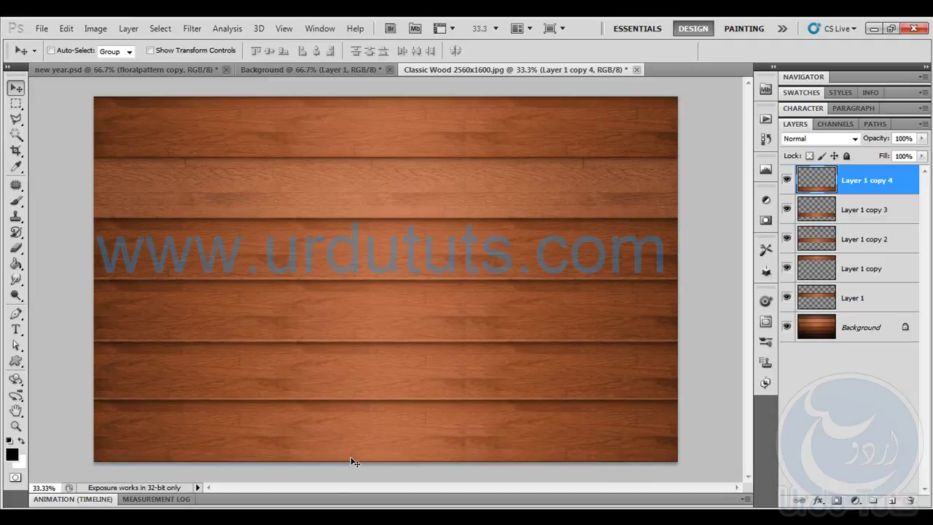
# Merge all layers of the wood image and copy the whole picture into the Background document above Layer 1.
pyautogui.keyDown('shift'); pyautogui.click(854, 325); pyautogui.keyUp('shift')
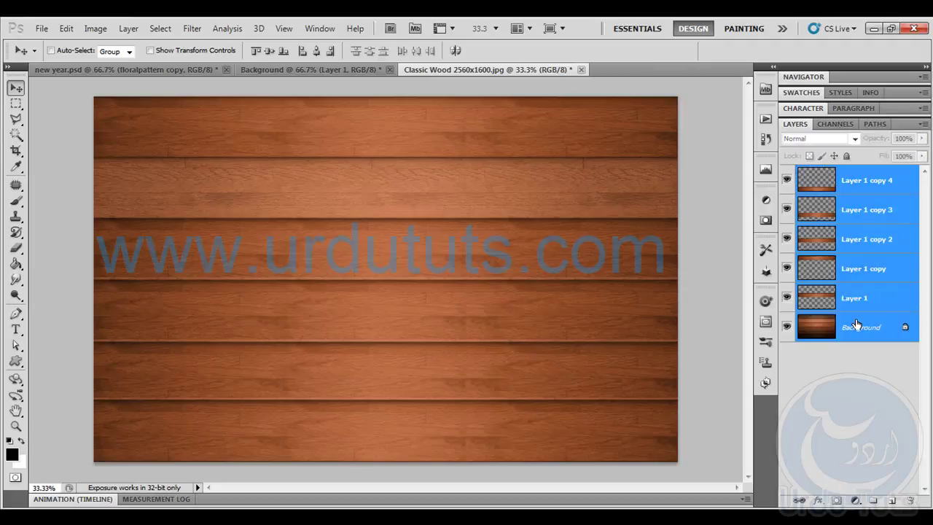
pyautogui.hotkey('ctrl', 'e')
pyautogui.hotkey('ctrl', 'a')
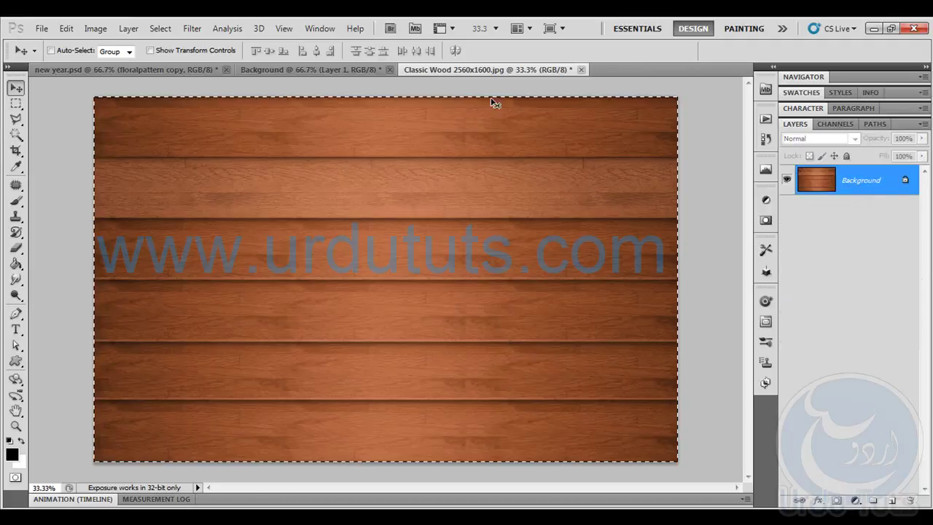
pyautogui.click(287, 68)
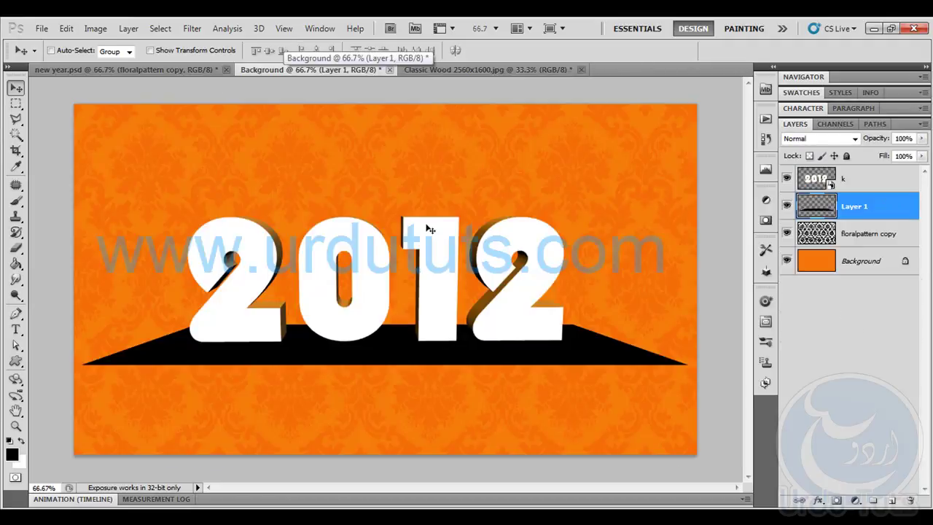
pyautogui.hotkey('ctrl', 'v')
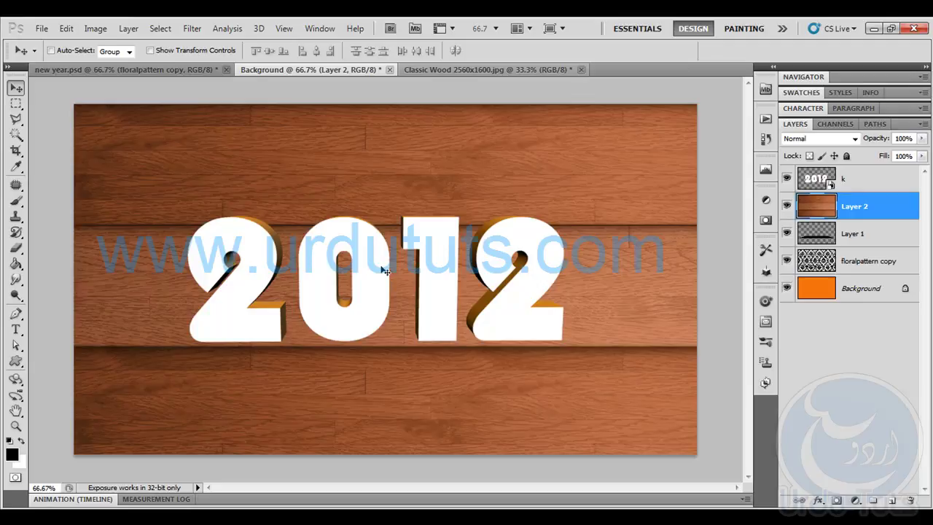
# Scale the pasted wood layer to 20.53% width and 5.56% height and place it over the left part of the black shelf.
pyautogui.hotkey('ctrl', 't')
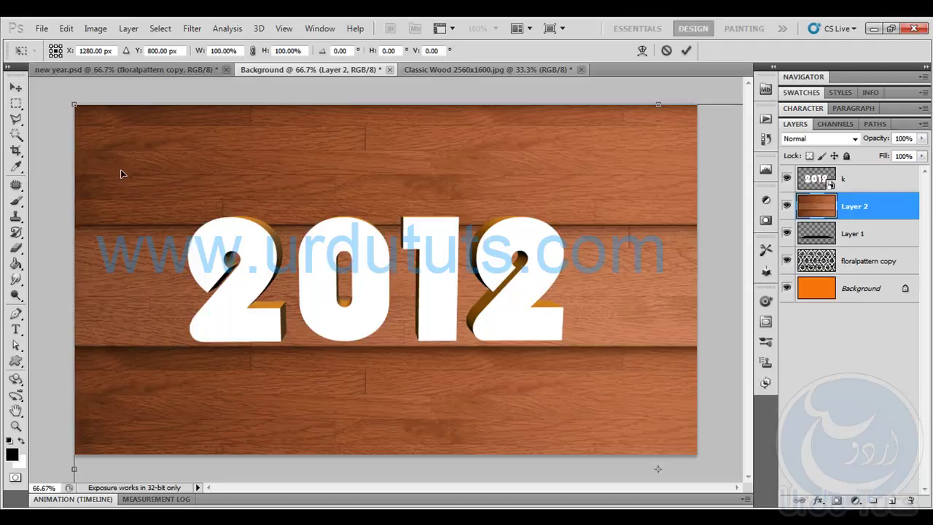
pyautogui.moveTo(71, 106); pyautogui.dragTo(526, 410)
pyautogui.moveTo(615, 418); pyautogui.dragTo(352, 264)
pyautogui.moveTo(410, 250); pyautogui.dragTo(409, 330)
pyautogui.moveTo(417, 402); pyautogui.dragTo(427, 370)
pyautogui.moveTo(340, 354); pyautogui.dragTo(147, 350)
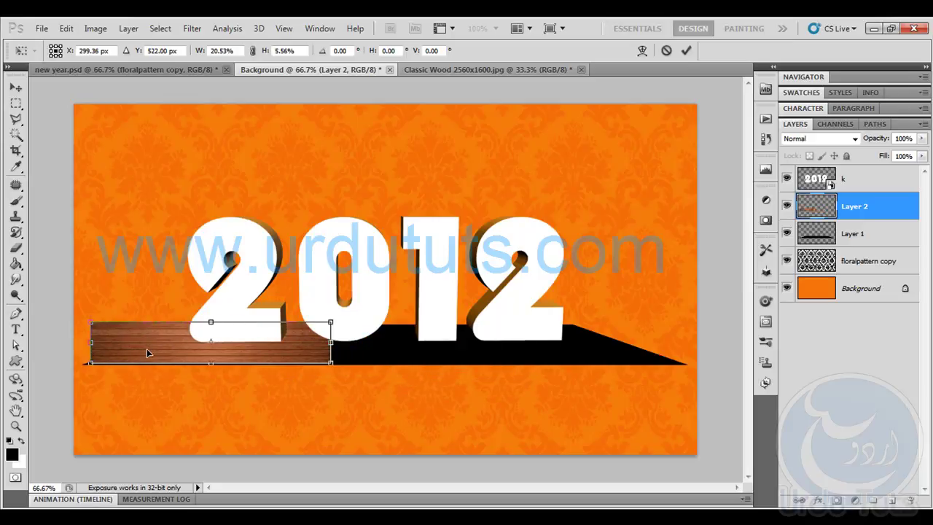
# Align the wood strip with the shelf's left front corner and widen it to 51.80% so it spans the whole shelf.
pyautogui.press('Down')
pyautogui.press('Down')
pyautogui.press('Left')
pyautogui.press('Left')
pyautogui.press('Left')
pyautogui.press('Left')
pyautogui.press('Left')
pyautogui.press('Left')
pyautogui.press('Left')
pyautogui.press('Left')
pyautogui.press('Left')
pyautogui.press('Left')
pyautogui.press('Left')
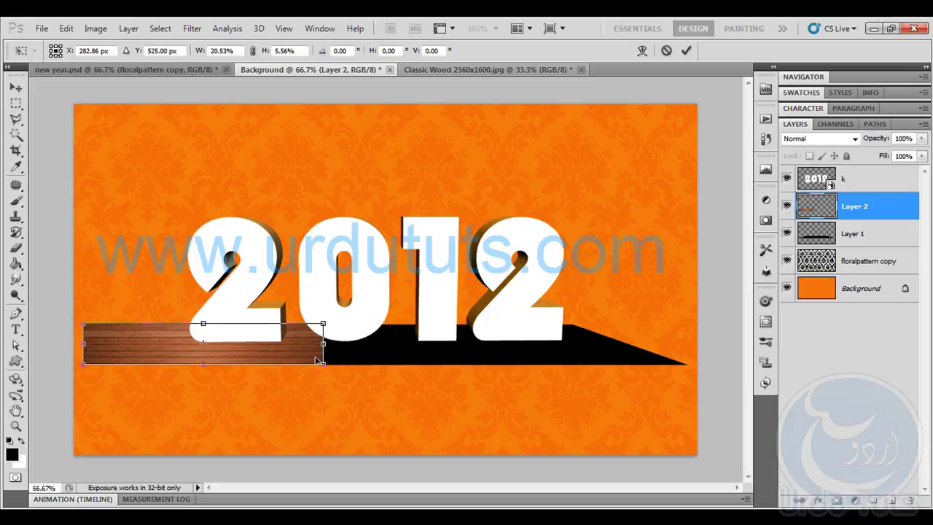
pyautogui.moveTo(319, 344); pyautogui.dragTo(688, 347)
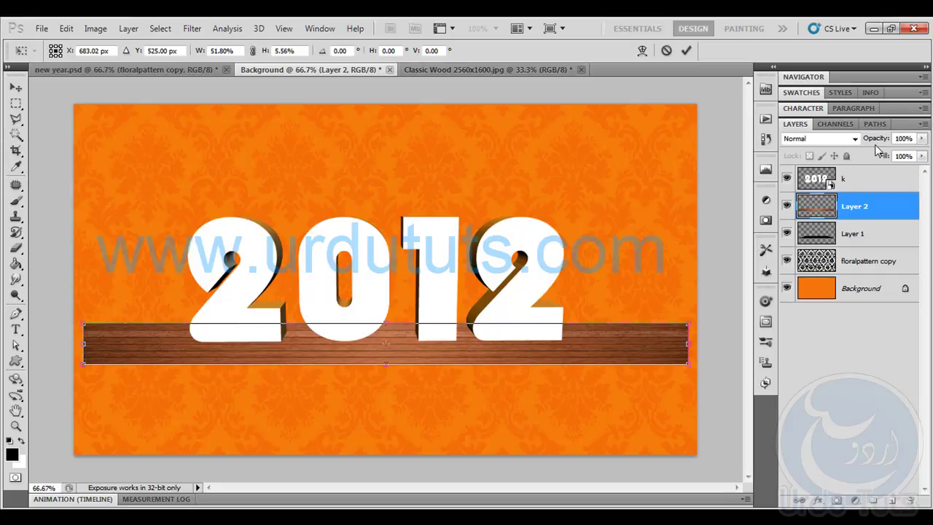
# Lower the wood layer to 46% opacity, distort its back corners to match the shelf's perspective, and restore the opacity to 100%.
pyautogui.moveTo(872, 139); pyautogui.dragTo(839, 143)
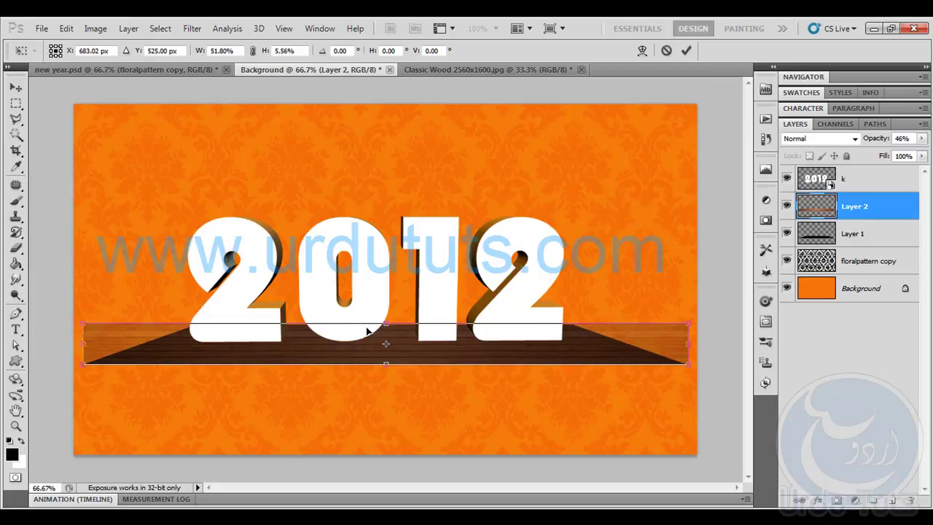
pyautogui.rightClick(306, 353)
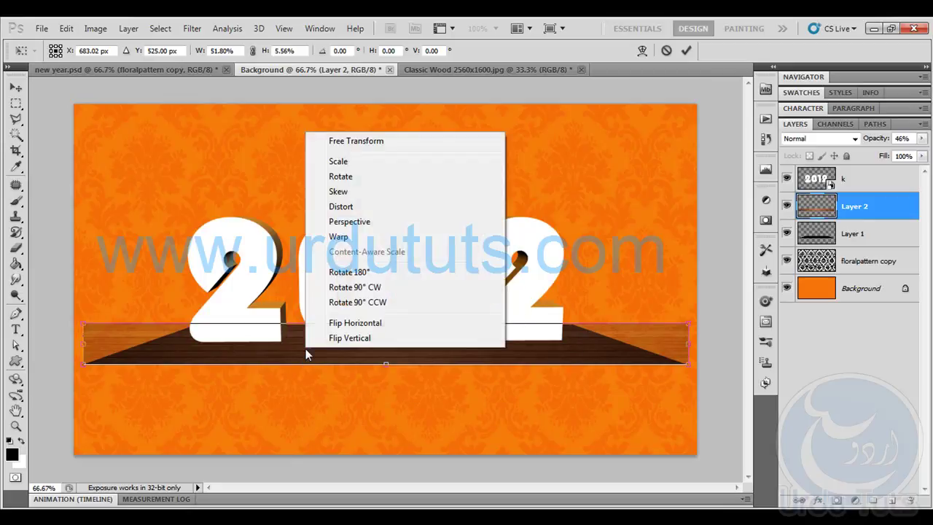
pyautogui.click(340, 207)
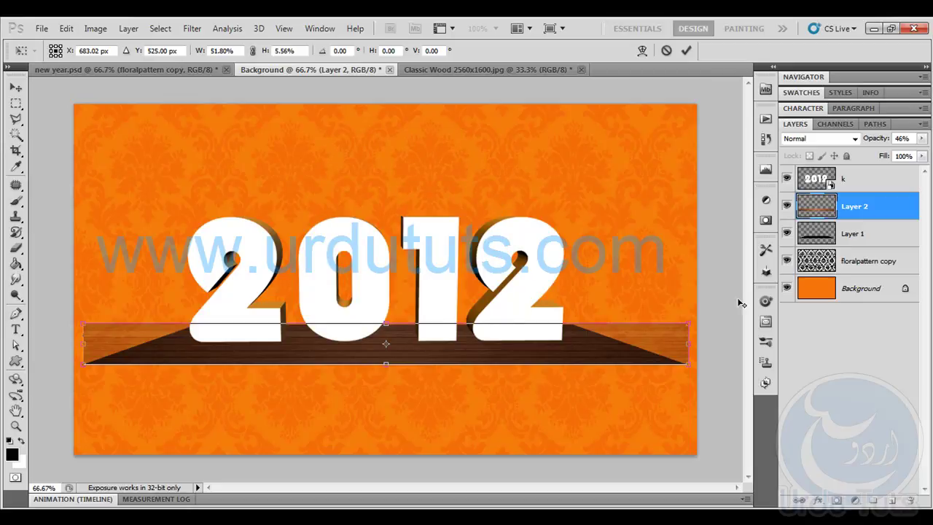
pyautogui.moveTo(690, 325); pyautogui.dragTo(578, 348)
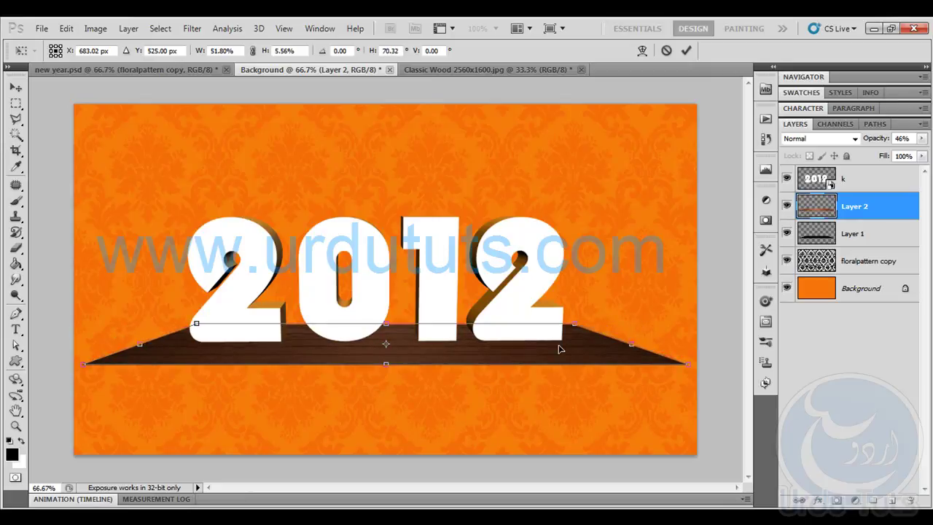
pyautogui.press('Return')
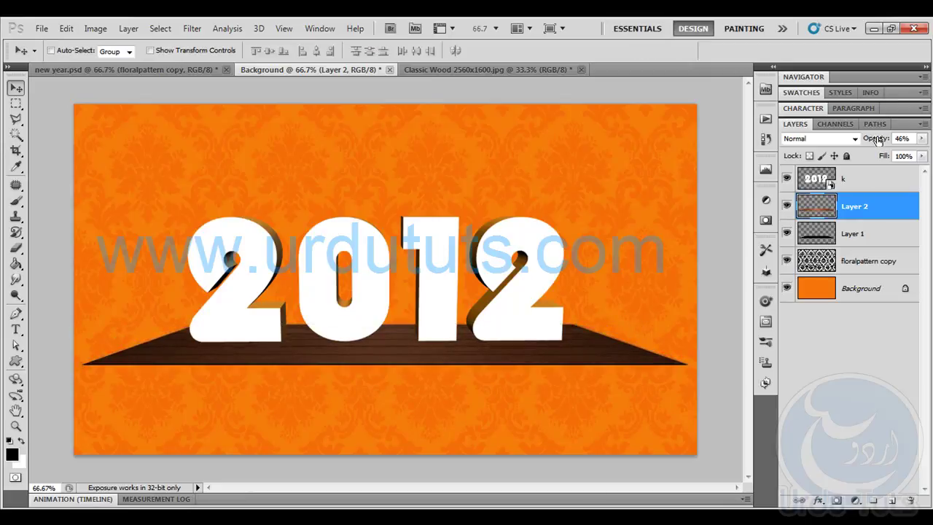
pyautogui.moveTo(880, 140); pyautogui.dragTo(920, 140)
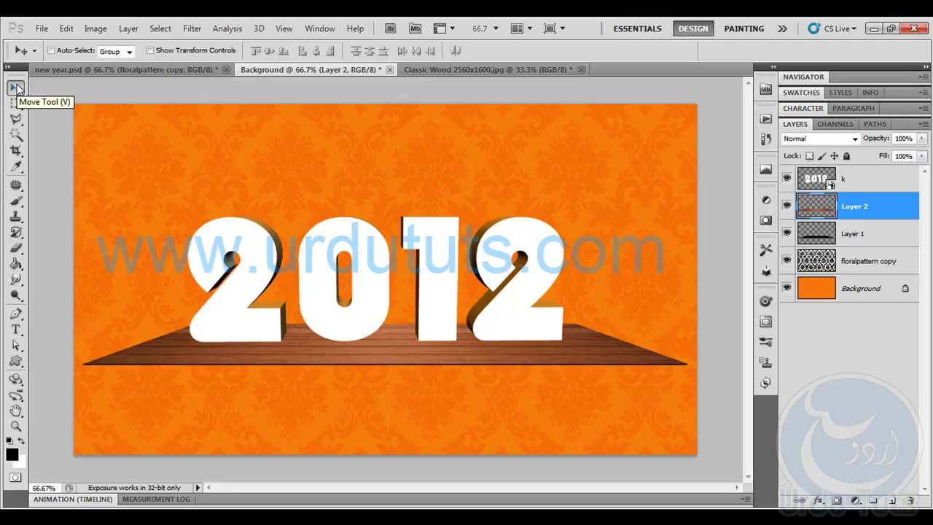
# Check the finished design in new year.psd and nudge the Background document's Layer 1 down to form the shelf's thick black front edge.
pyautogui.click(54, 68)
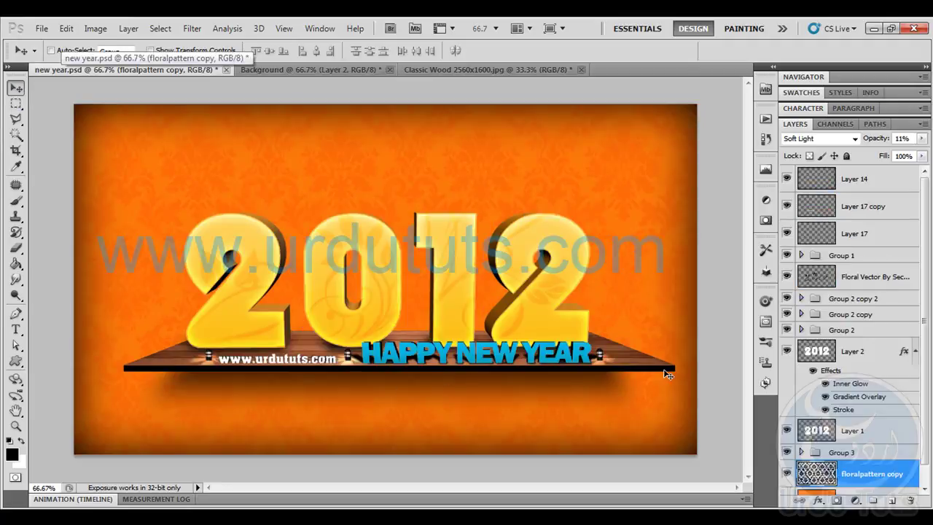
pyautogui.click(323, 70)
pyautogui.click(855, 237)
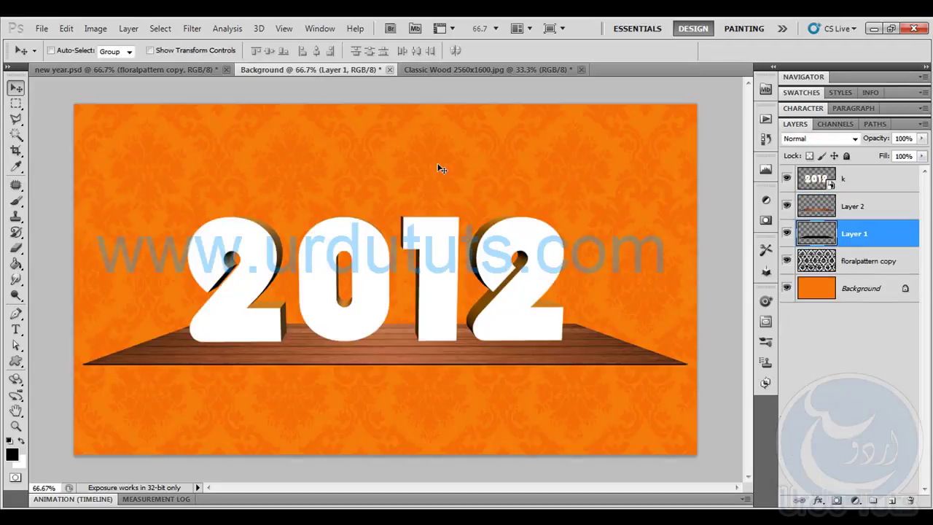
pyautogui.press('Down')
pyautogui.press('Down')
pyautogui.press('Down')
pyautogui.press('Down')
pyautogui.press('Down')
pyautogui.press('Down')
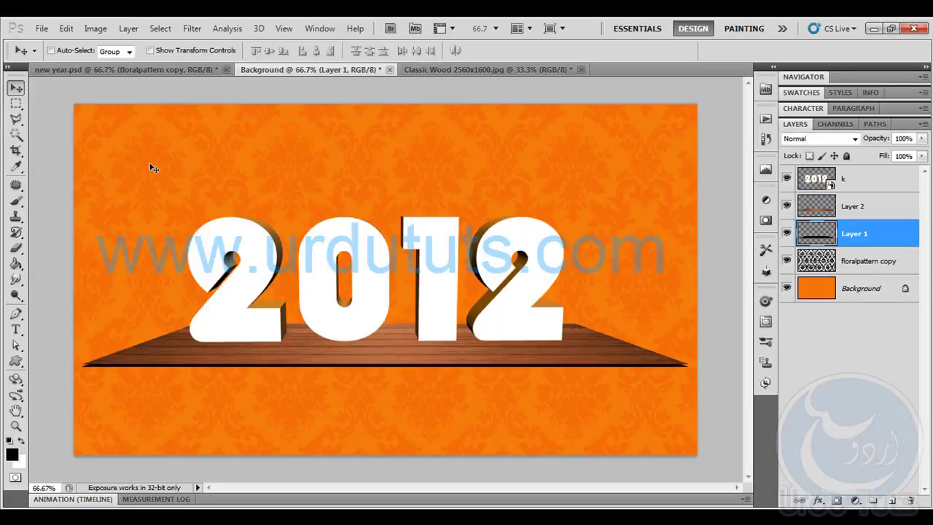
pyautogui.press('Down')
pyautogui.press('Down')
pyautogui.press('Up')
pyautogui.press('Up')
pyautogui.press('Down')
pyautogui.press('Down')
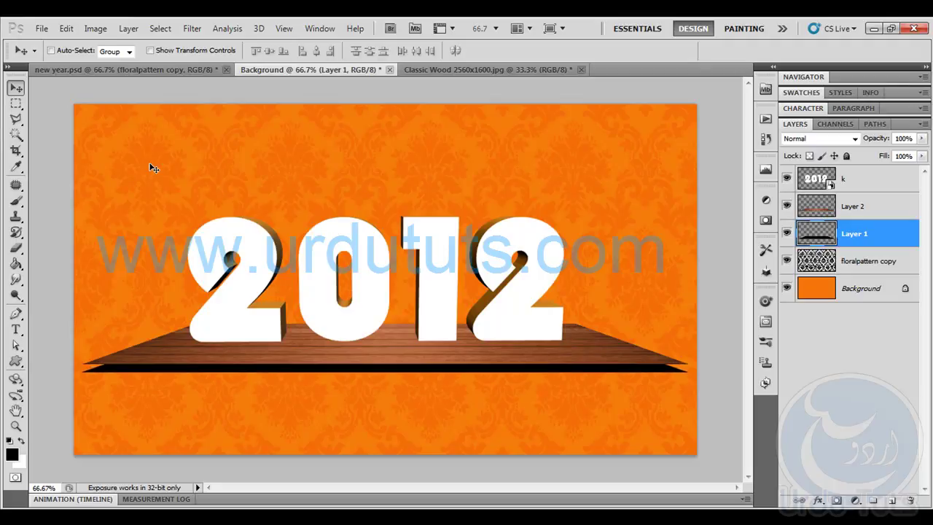
# Add a new layer above Layer 1 and draw a black four-point Pen shape filling the gap at the shelf edge's right end.
pyautogui.hotkey('ctrl', '+')
pyautogui.hotkey('ctrl', '+')
pyautogui.hotkey('ctrl', '+')
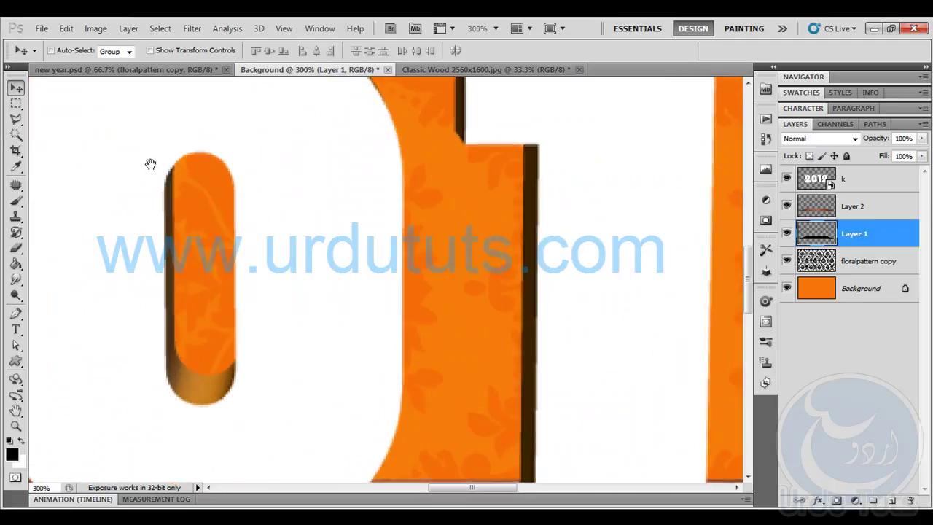
pyautogui.moveTo(539, 332); pyautogui.dragTo(220, 202)
pyautogui.moveTo(593, 292); pyautogui.dragTo(240, 210)
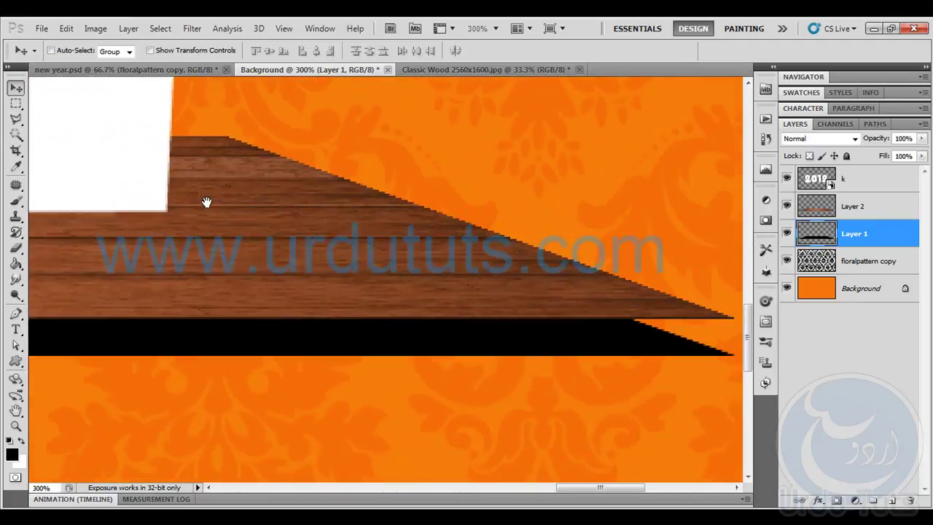
pyautogui.moveTo(388, 226); pyautogui.dragTo(269, 214)
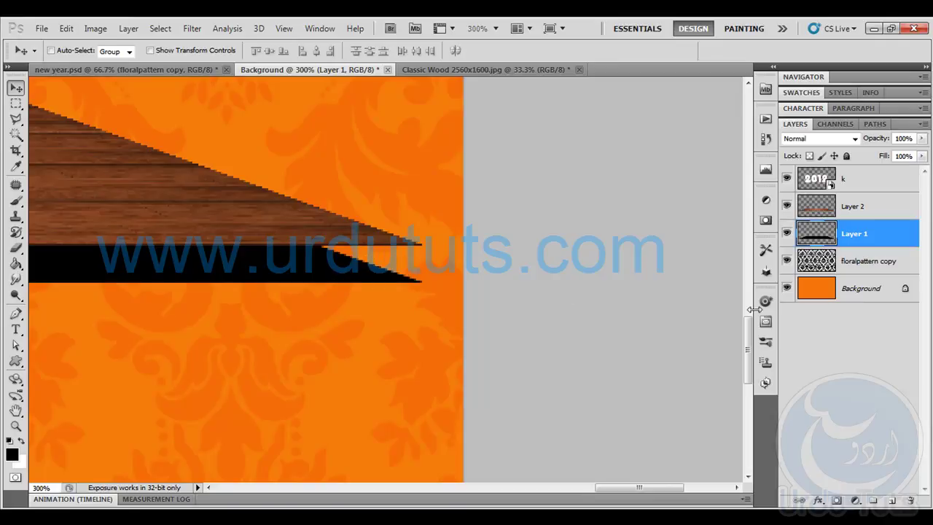
pyautogui.click(893, 502)
pyautogui.click(15, 313)
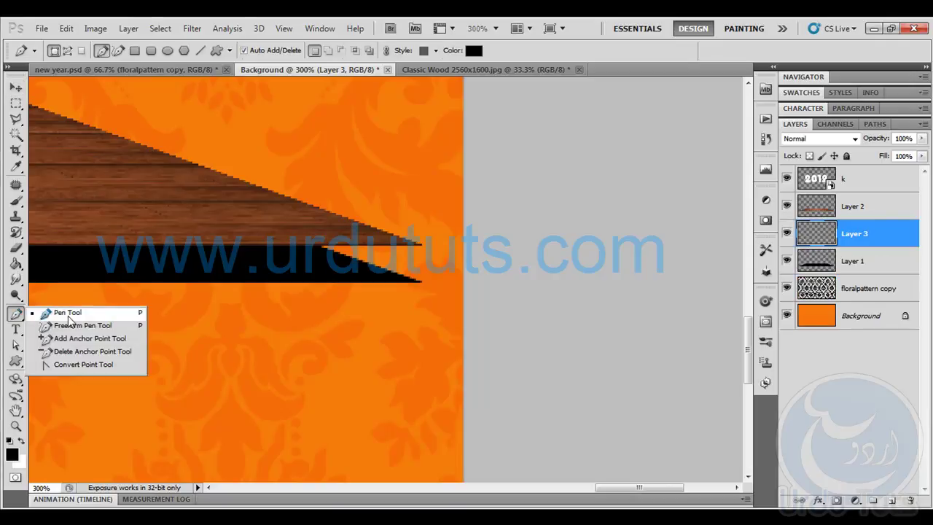
pyautogui.click(67, 314)
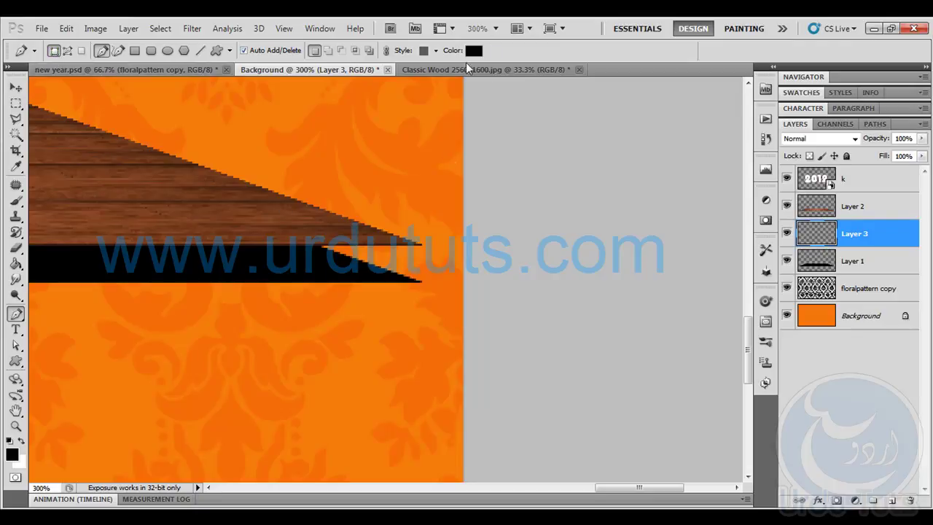
pyautogui.click(421, 246)
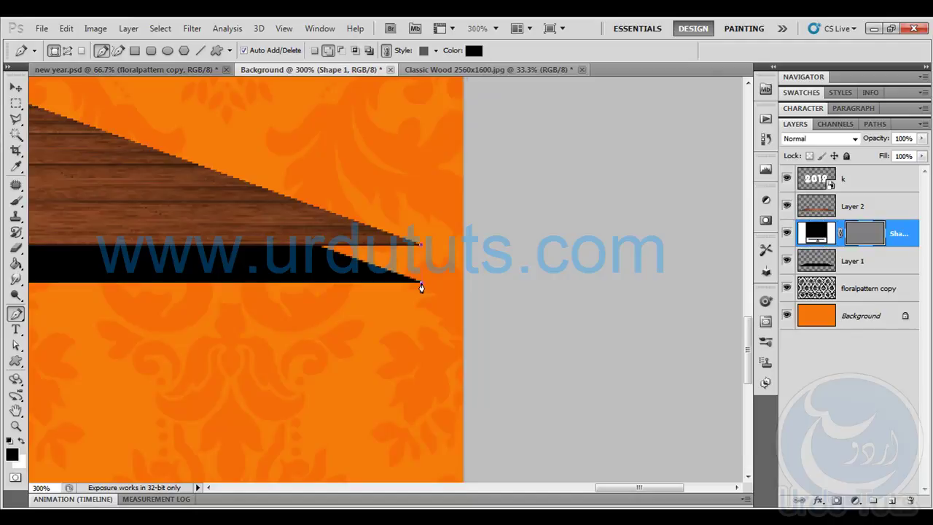
pyautogui.click(269, 270)
pyautogui.click(255, 222)
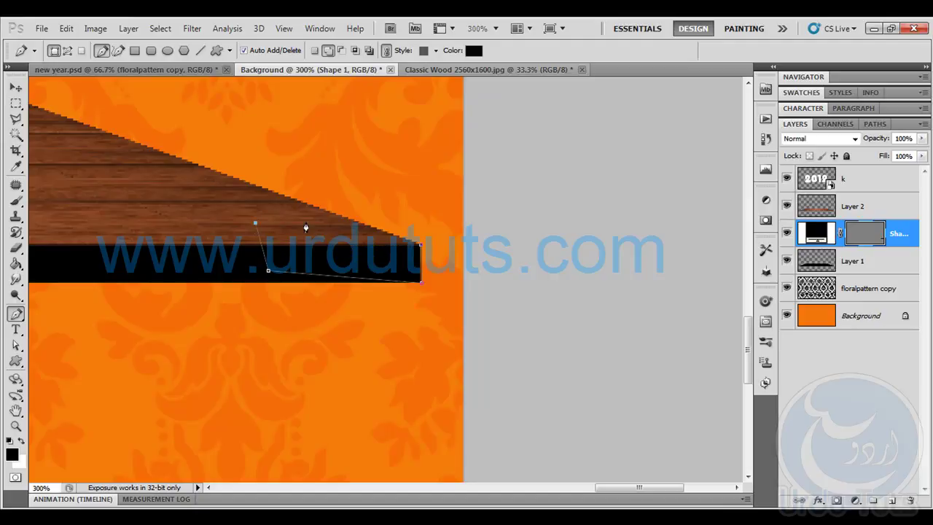
pyautogui.click(422, 249)
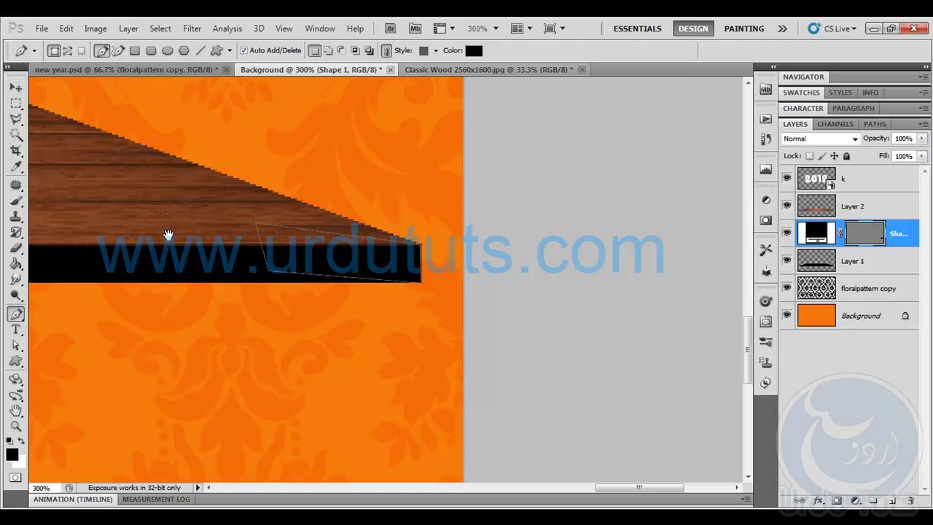
# Draw a second black four-point Pen shape filling the gap under the wood at the shelf edge's left end.
pyautogui.moveTo(168, 236); pyautogui.dragTo(573, 231)
pyautogui.moveTo(161, 195); pyautogui.dragTo(473, 210)
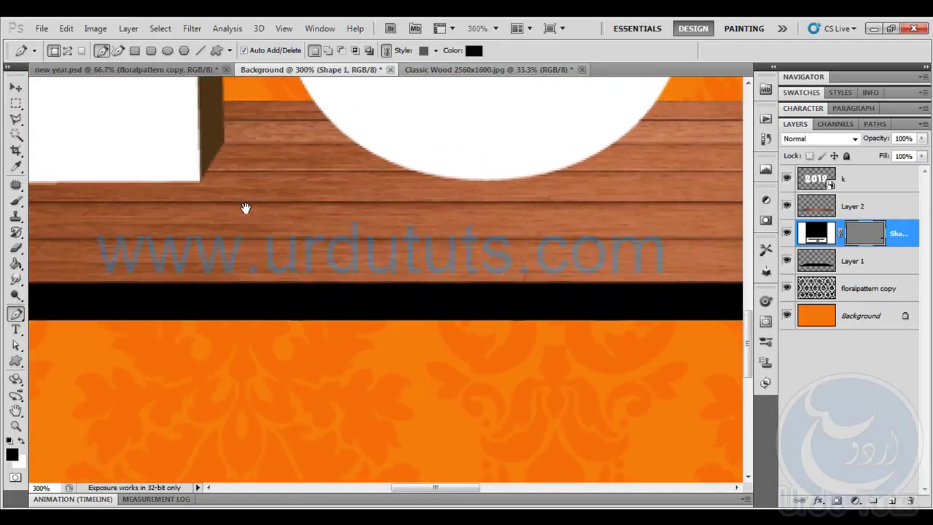
pyautogui.moveTo(246, 208); pyautogui.dragTo(523, 215)
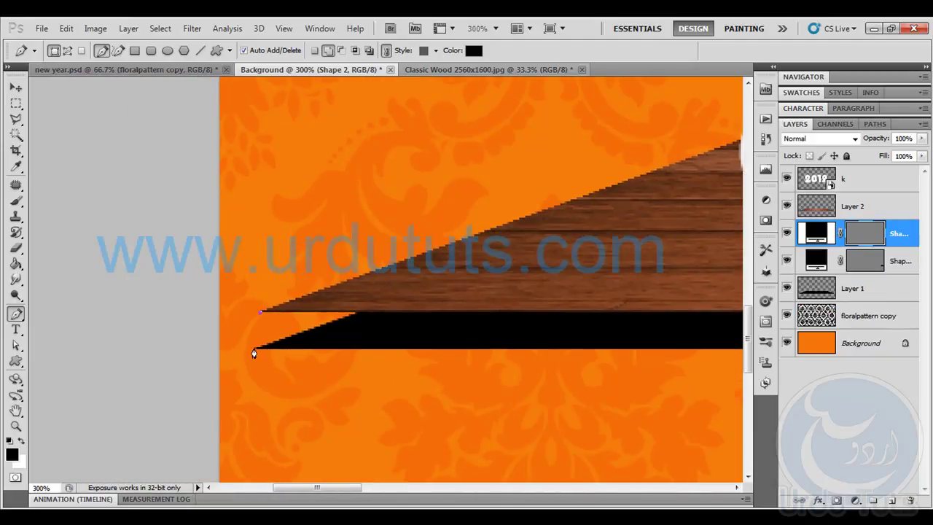
pyautogui.click(393, 343)
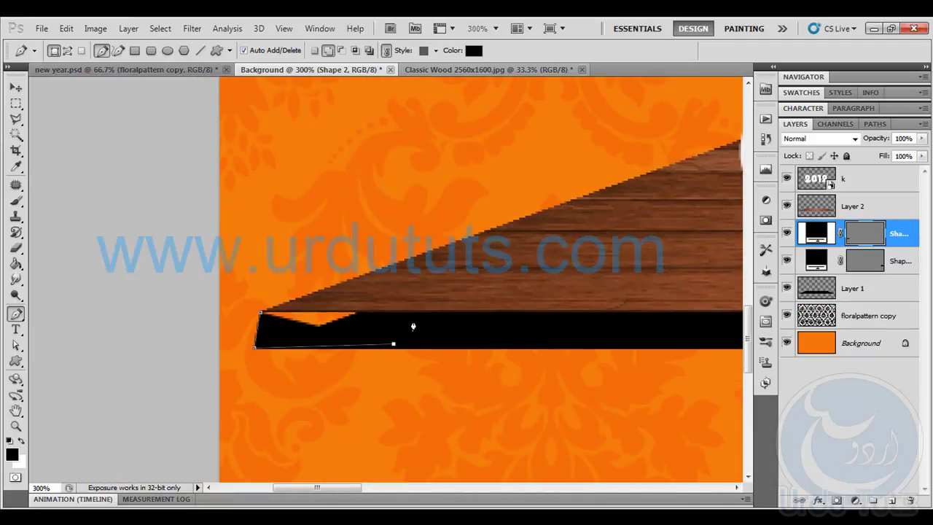
pyautogui.click(442, 278)
pyautogui.click(261, 314)
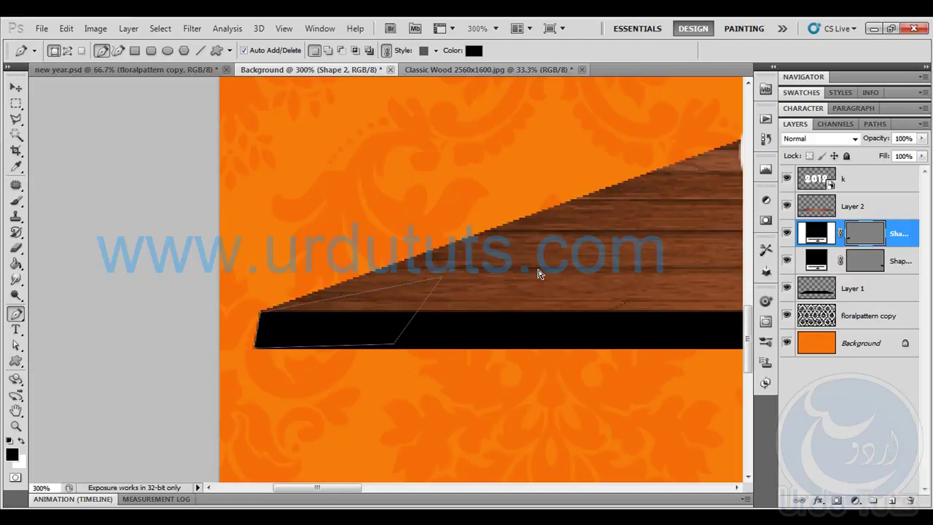
pyautogui.hotkey('ctrl', '0')
# Make a new anti-aliased selection from the left shape's path with a feather radius of 0 pixels and clear the selection.
pyautogui.rightClick(388, 335)
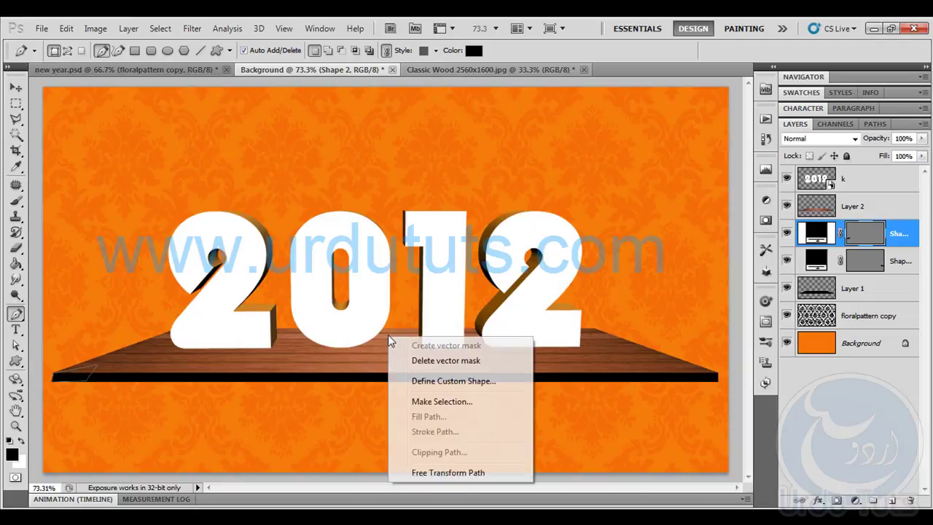
pyautogui.click(418, 401)
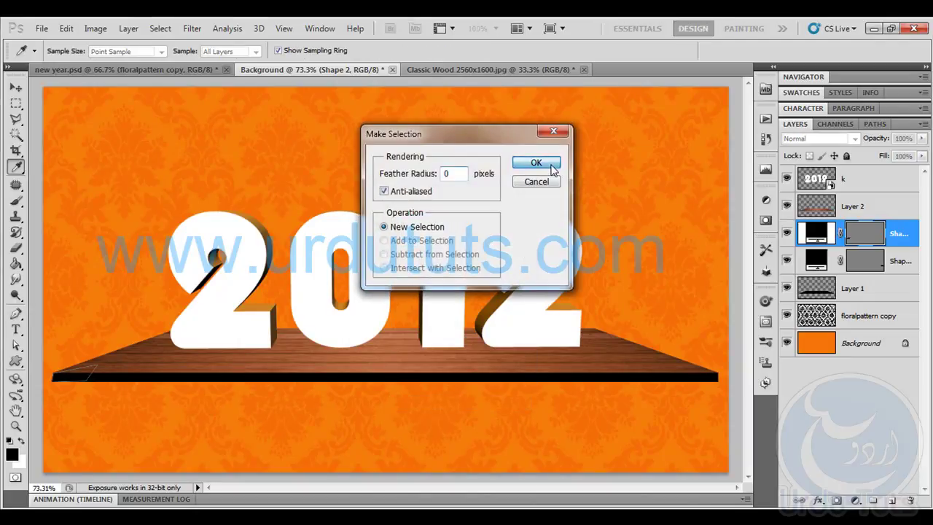
pyautogui.click(550, 167)
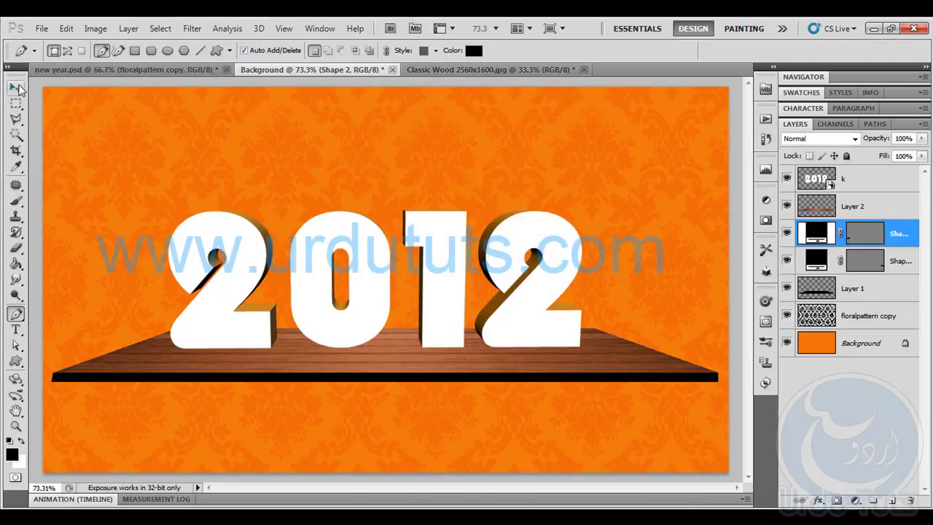
# Scale the numerals and all shelf layers together to 88.58% and move them to X 711.82 px, Y 411.91 px.
pyautogui.click(16, 88)
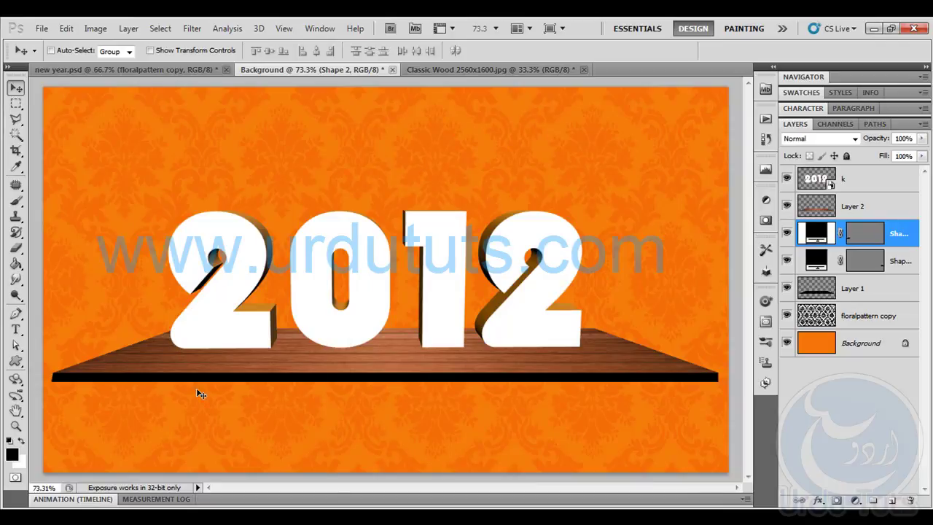
pyautogui.click(862, 290)
pyautogui.keyDown('shift'); pyautogui.click(862, 179); pyautogui.keyUp('shift')
pyautogui.hotkey('ctrl', 't')
pyautogui.moveTo(717, 209); pyautogui.dragTo(680, 218)
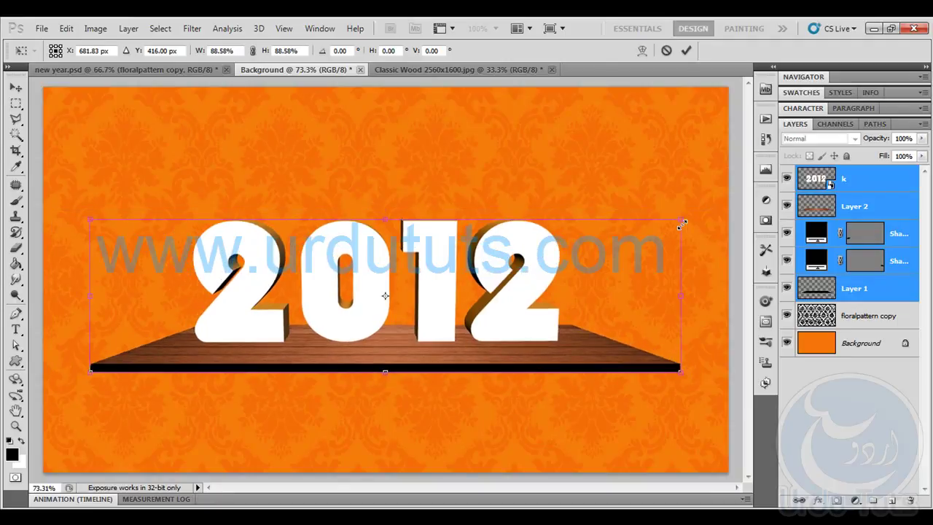
pyautogui.moveTo(531, 277); pyautogui.dragTo(549, 275)
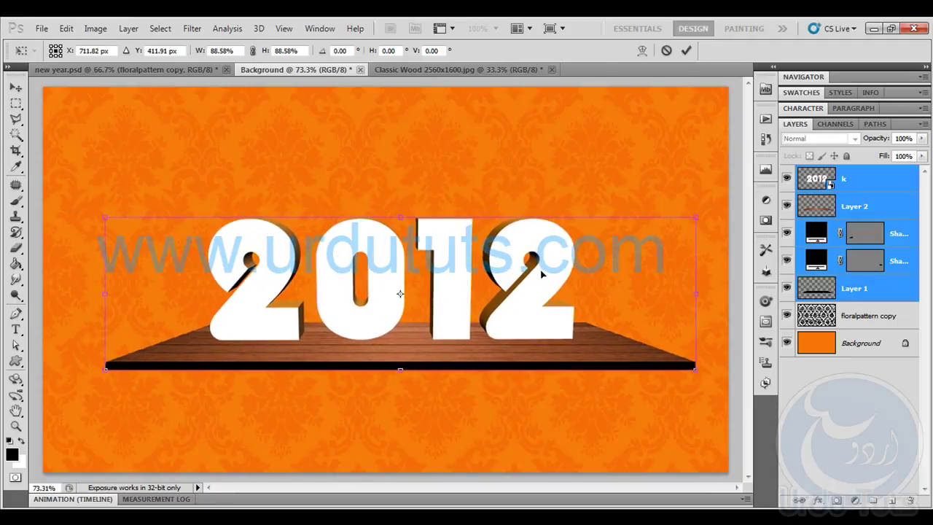
pyautogui.press('Return')
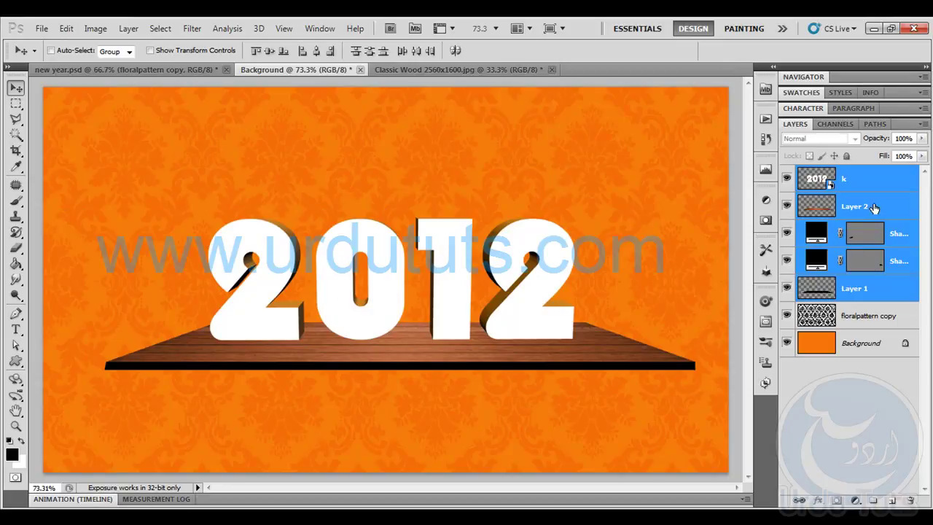
# Look at the finished new year.psd design, close the Classic Wood 2560x1600.jpg document, and return to the Background document.
pyautogui.click(873, 208)
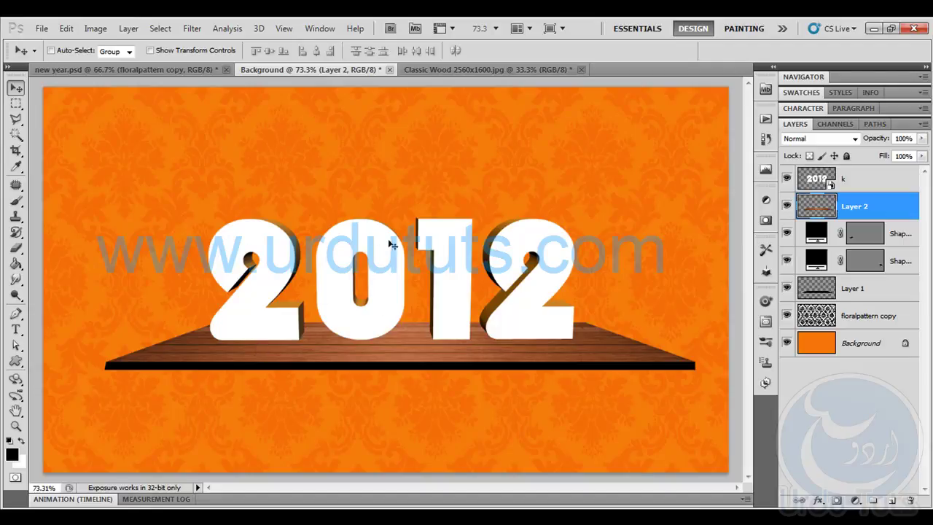
pyautogui.click(180, 71)
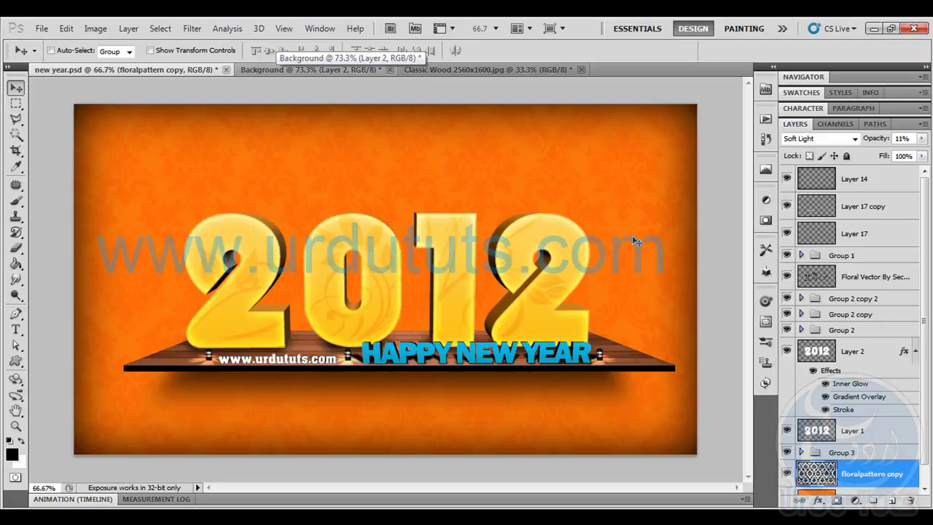
pyautogui.click(447, 71)
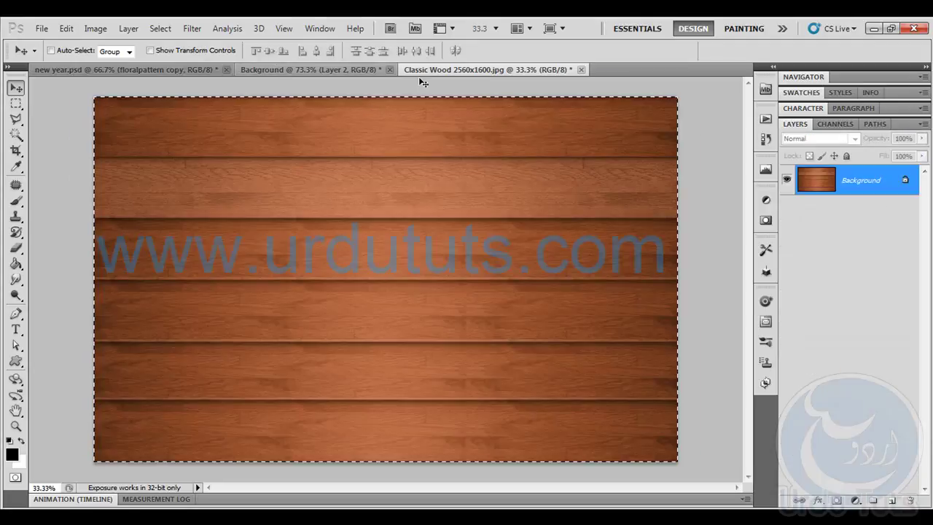
pyautogui.click(581, 69)
pyautogui.click(487, 228)
pyautogui.click(325, 71)
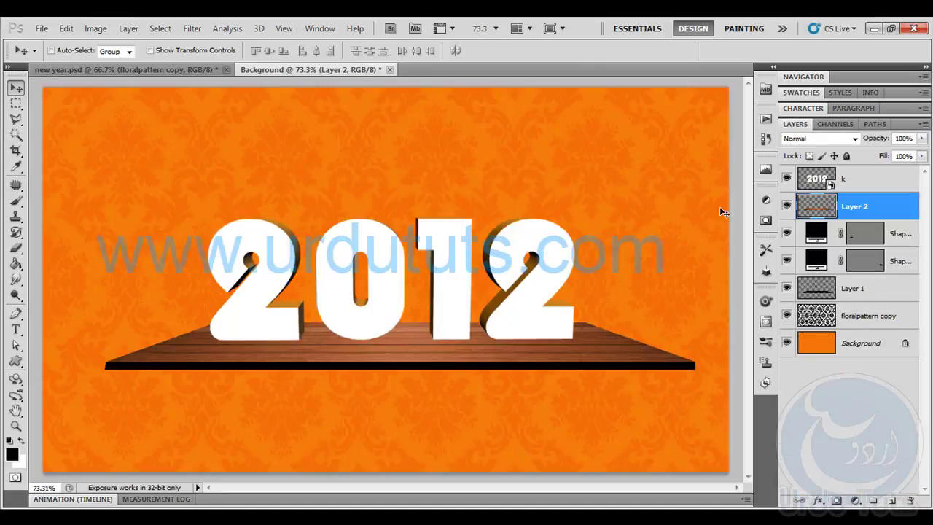
# Select the white front faces of the numerals on layer k with the Magic Wand and copy them to a new layer.
pyautogui.click(852, 181)
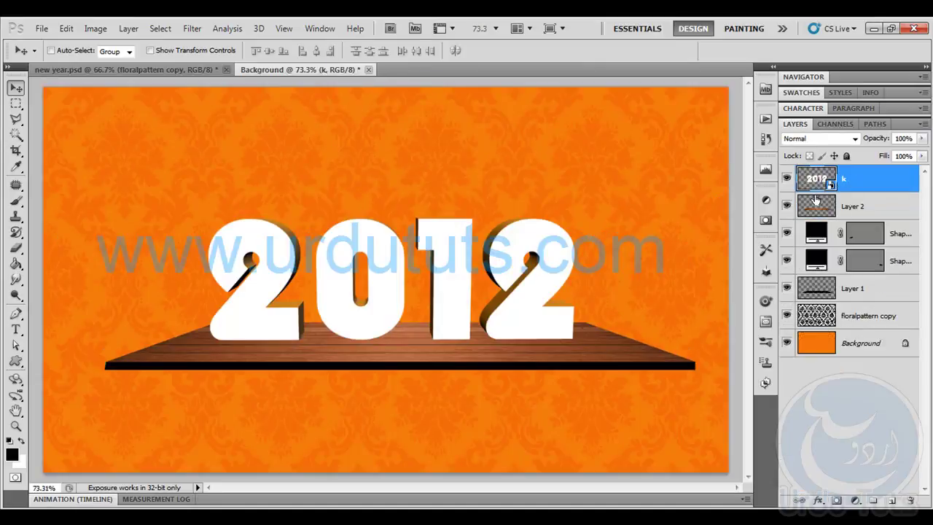
pyautogui.click(16, 135)
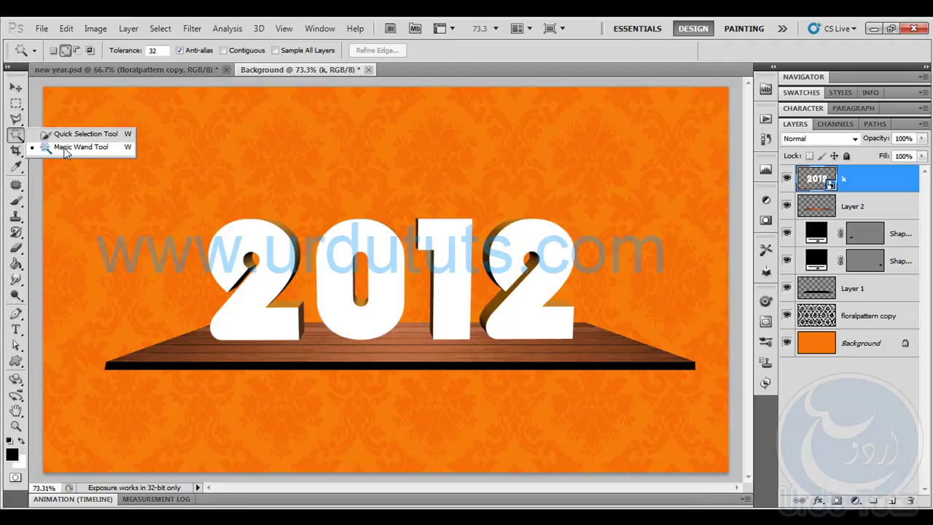
pyautogui.click(63, 146)
pyautogui.click(269, 256)
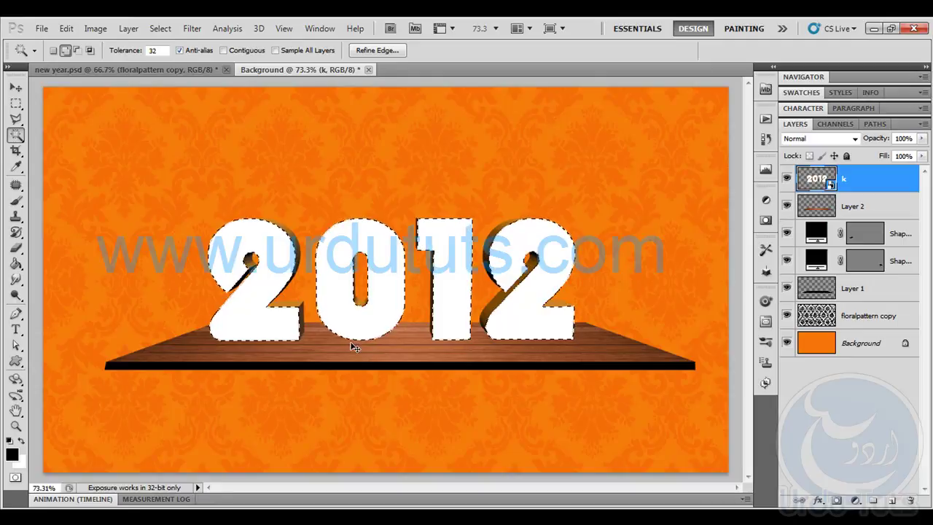
pyautogui.hotkey('ctrl', 'j')
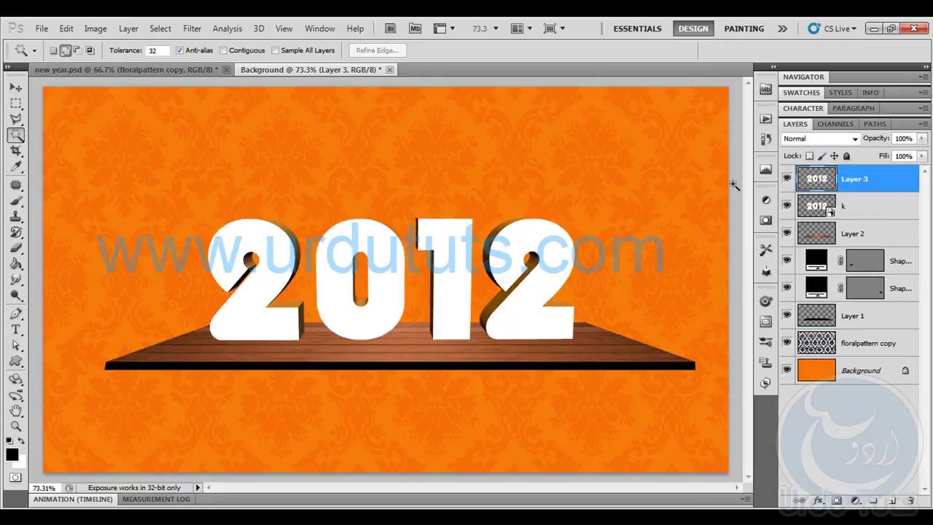
# Toggle the visibility of layer k to compare the copied front faces with the original 3D numerals.
pyautogui.click(787, 206)
pyautogui.click(791, 207)
pyautogui.click(791, 207)
pyautogui.click(791, 208)
pyautogui.click(791, 208)
pyautogui.click(791, 209)
# Add a Gradient Overlay to the copied numeral faces on Layer 3 using the Orange 14 - 3D preset.
pyautogui.rightClick(866, 187)
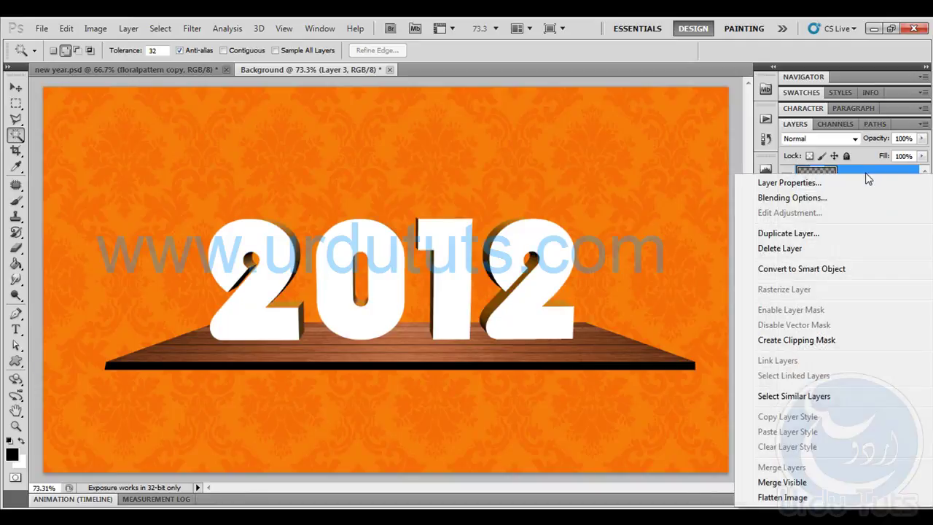
pyautogui.click(815, 199)
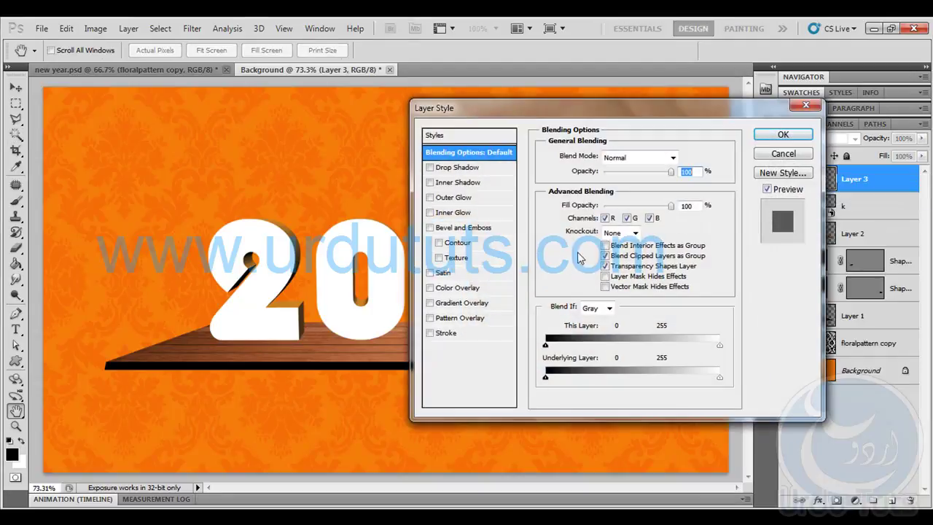
pyautogui.click(464, 304)
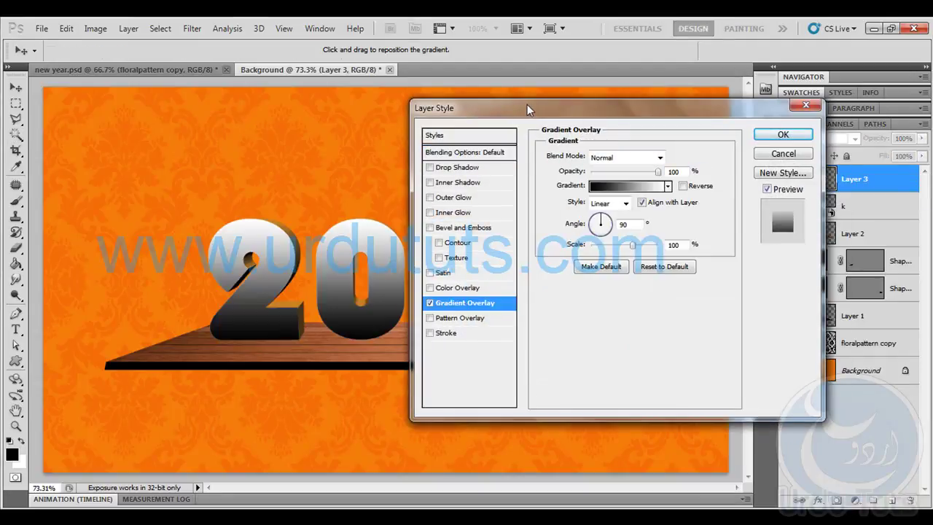
pyautogui.moveTo(524, 105); pyautogui.dragTo(607, 110)
pyautogui.click(696, 191)
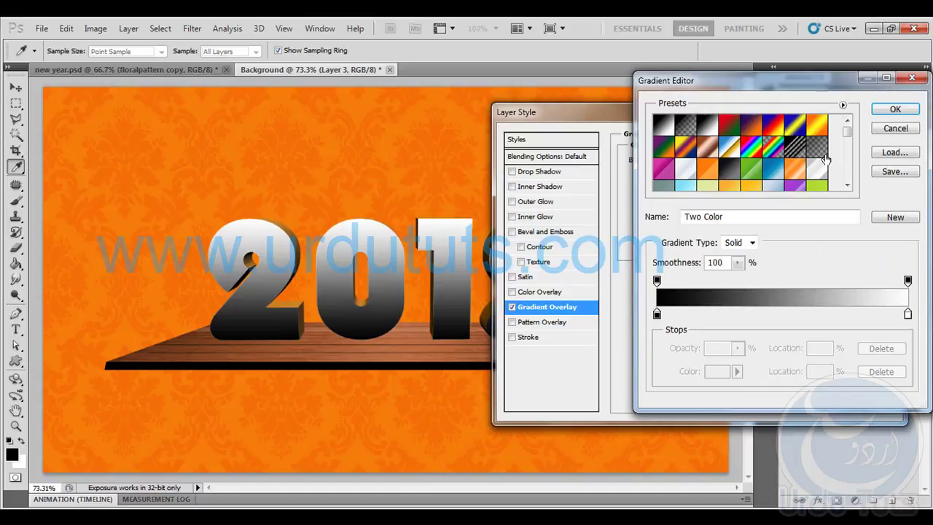
pyautogui.click(851, 142)
pyautogui.scroll(-1, 851, 142)
pyautogui.click(738, 166)
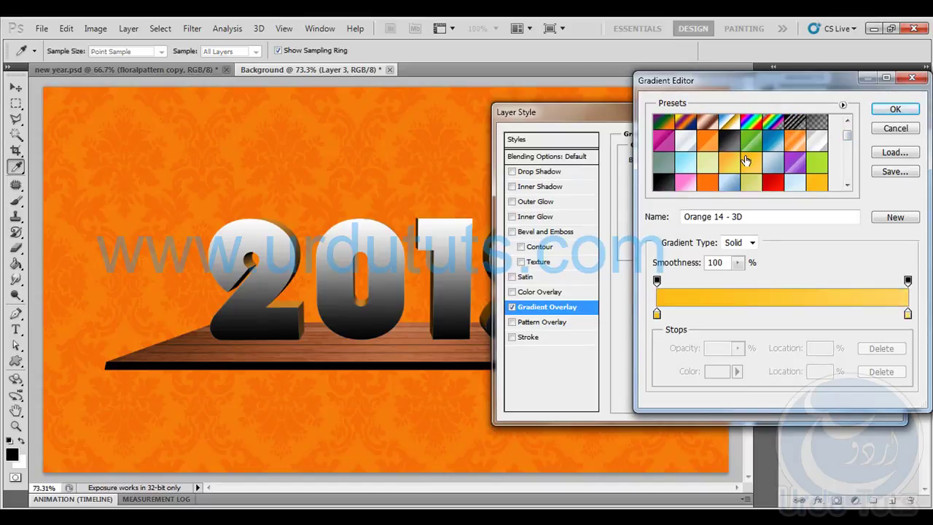
# Confirm febf04 as the gradient's start stop color and ffd65e as its end stop color, and accept the gradient.
pyautogui.doubleClick(657, 314)
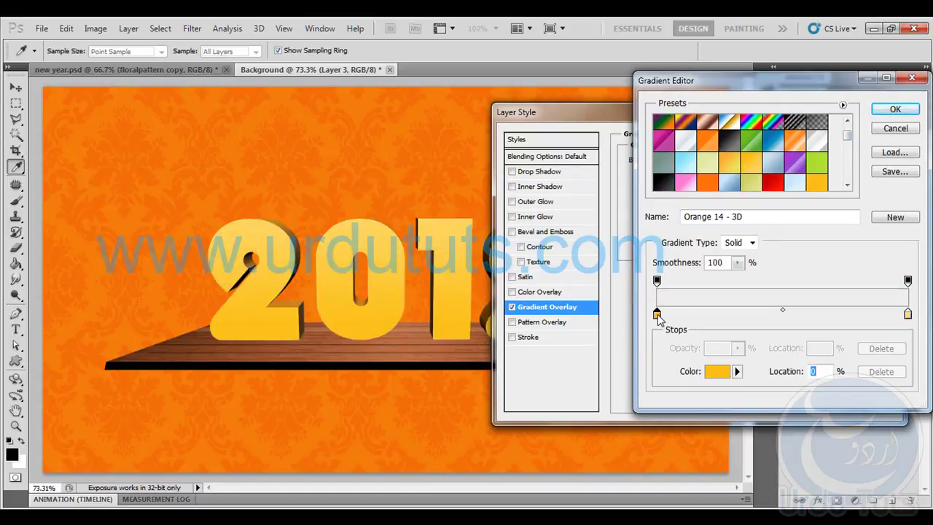
pyautogui.moveTo(621, 221); pyautogui.dragTo(682, 120)
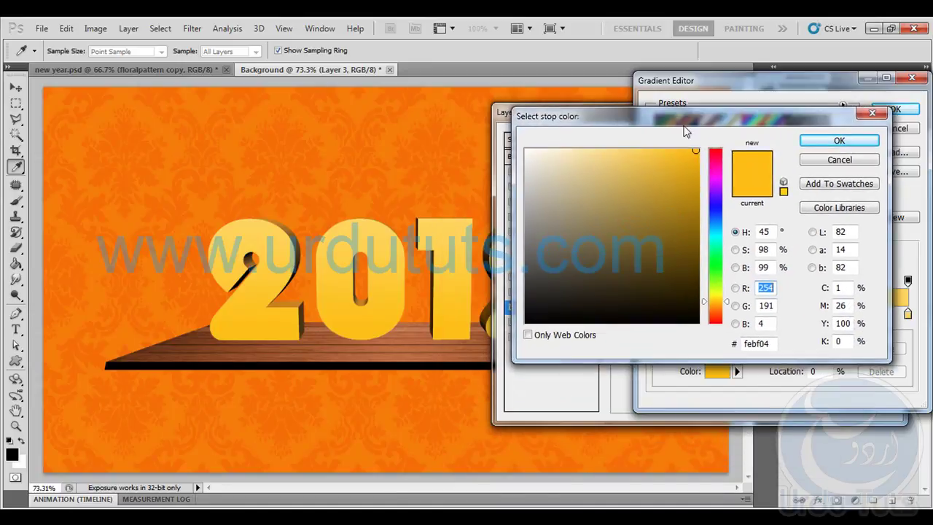
pyautogui.doubleClick(771, 343)
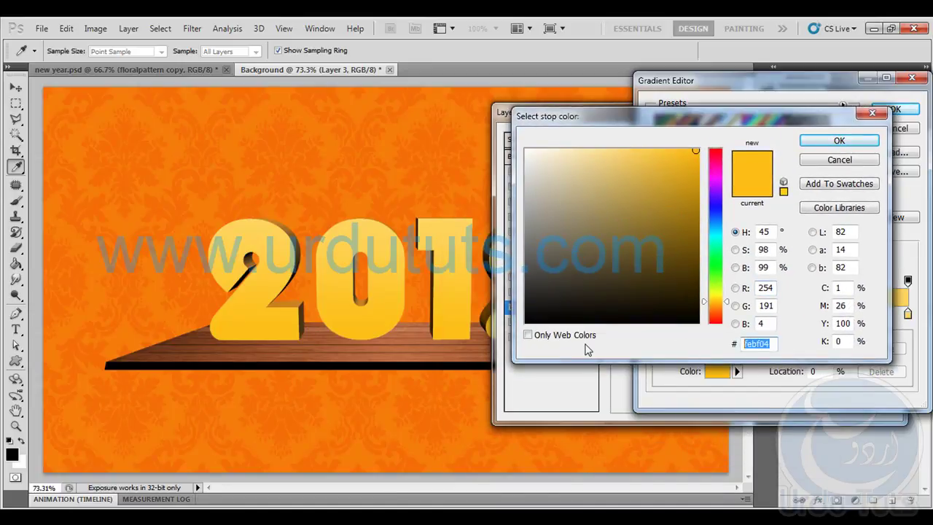
pyautogui.click(835, 142)
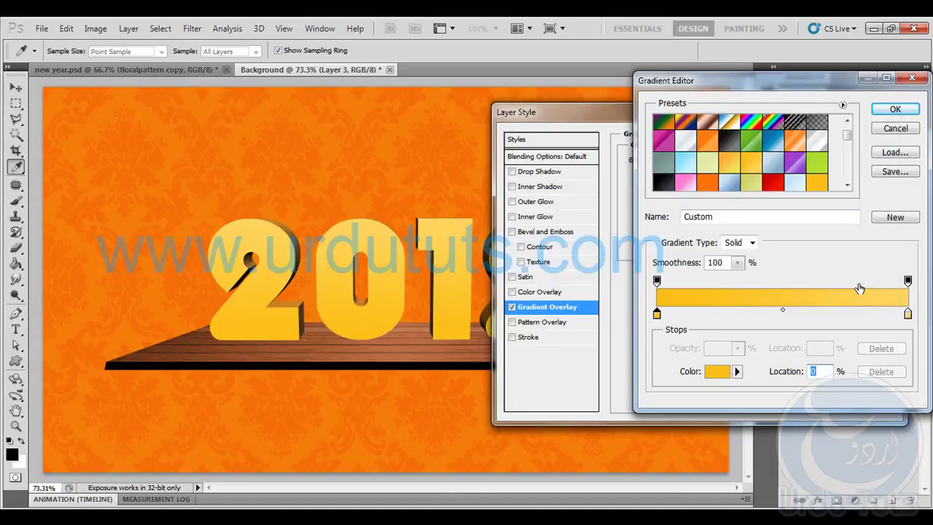
pyautogui.click(907, 315)
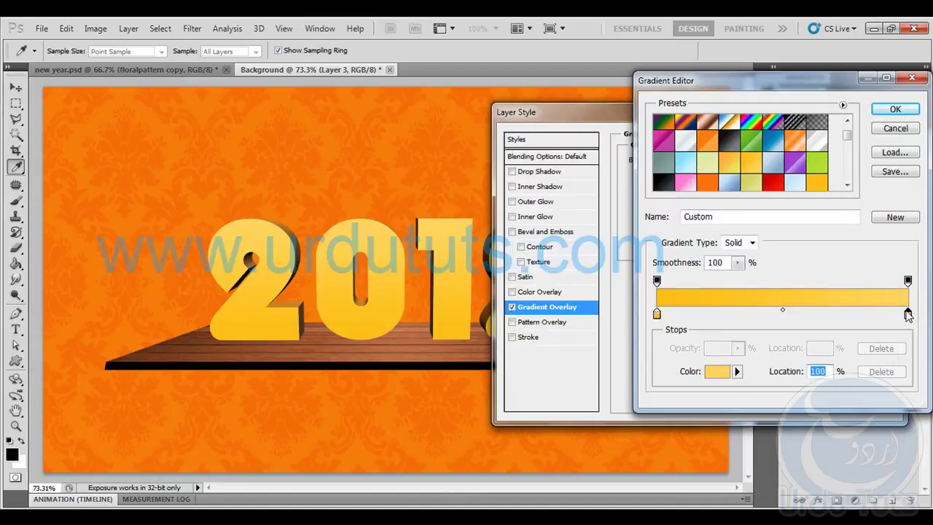
pyautogui.doubleClick(907, 316)
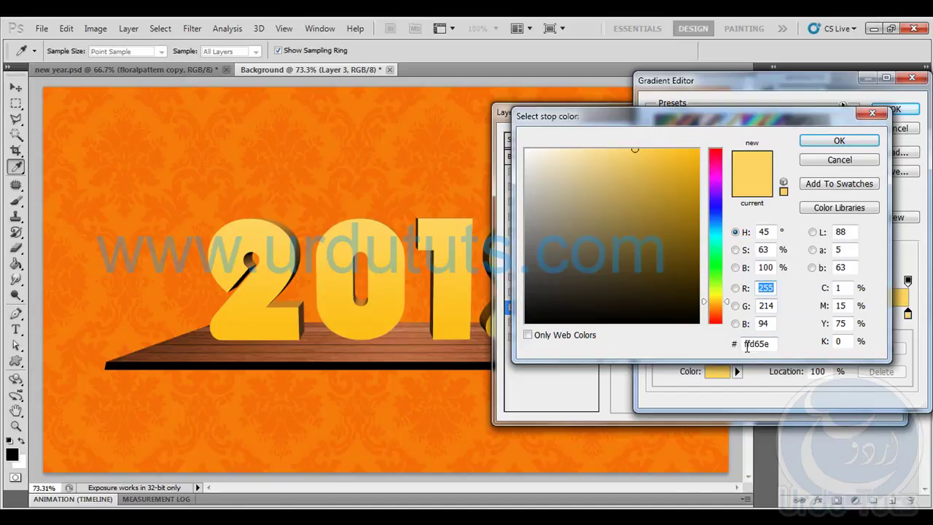
pyautogui.click(832, 144)
pyautogui.click(895, 109)
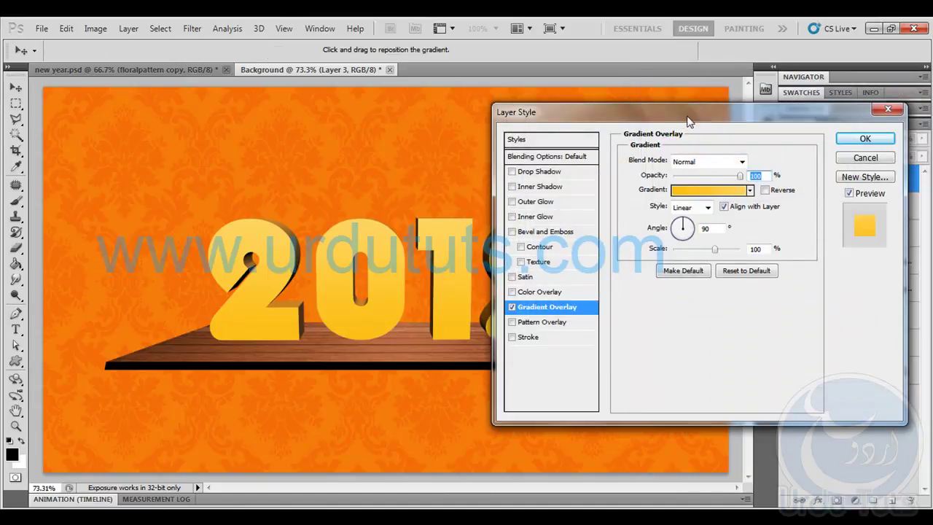
# Add a 3 px outside Stroke in color ffba00 to the numeral faces.
pyautogui.moveTo(655, 116); pyautogui.dragTo(783, 101)
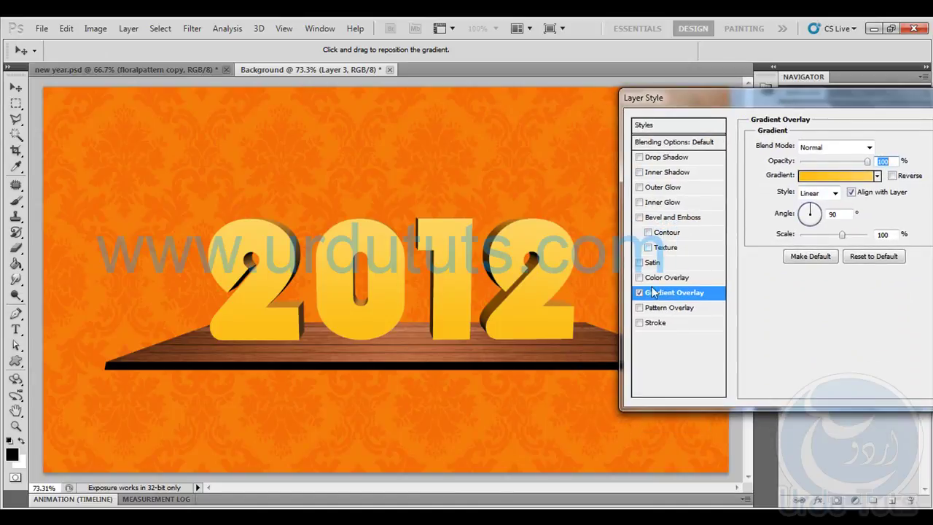
pyautogui.click(639, 323)
pyautogui.click(657, 330)
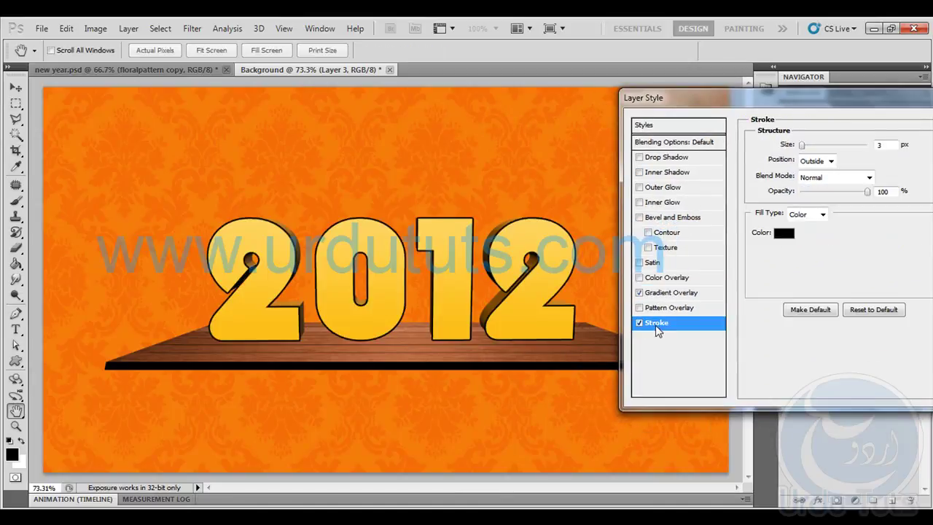
pyautogui.click(784, 233)
pyautogui.moveTo(711, 277); pyautogui.dragTo(711, 299)
pyautogui.moveTo(639, 219); pyautogui.dragTo(731, 143)
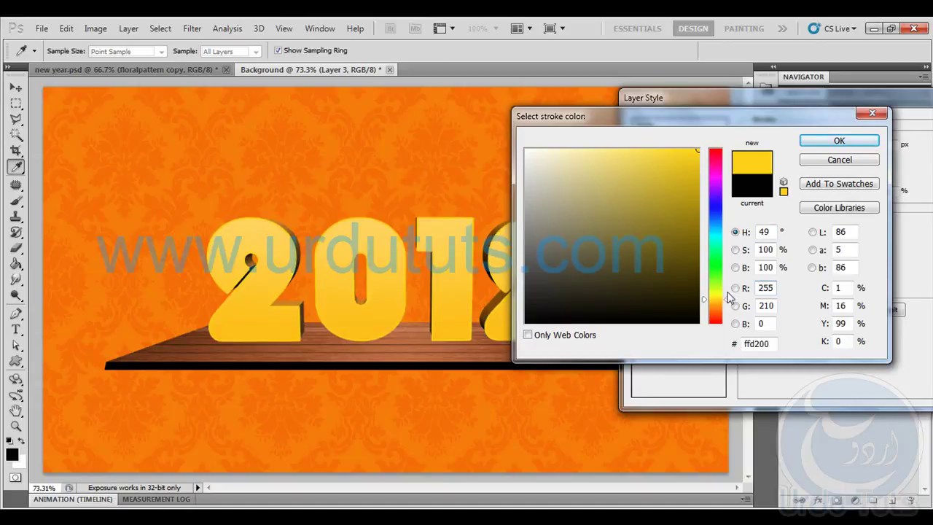
pyautogui.moveTo(731, 302); pyautogui.dragTo(725, 304)
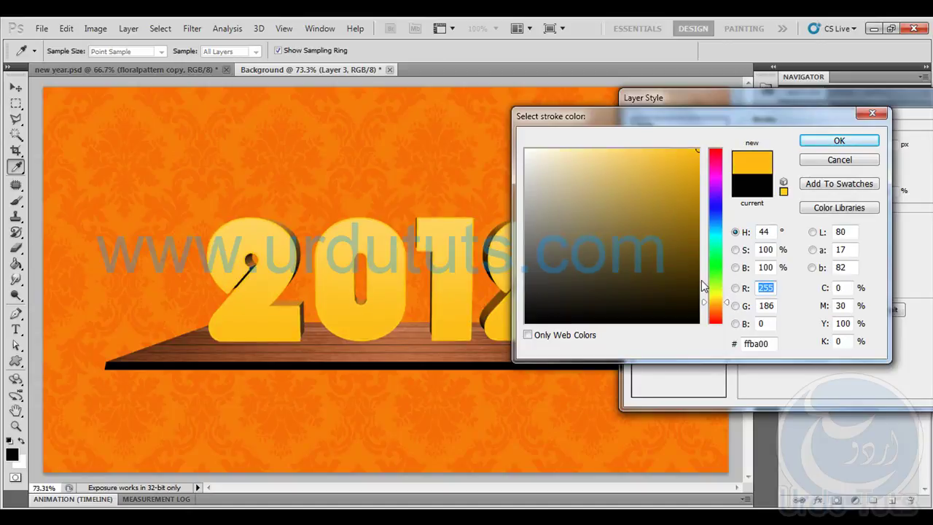
pyautogui.moveTo(688, 164)
pyautogui.mouseDown()
pyautogui.moveTo(711, 170)
pyautogui.moveTo(702, 160)
pyautogui.moveTo(733, 150)
pyautogui.mouseUp()
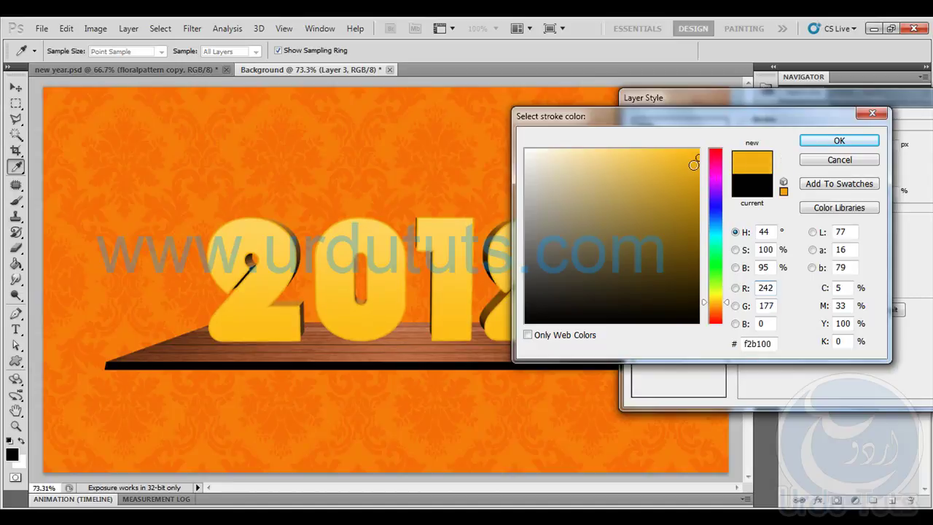
pyautogui.moveTo(689, 161); pyautogui.dragTo(719, 151)
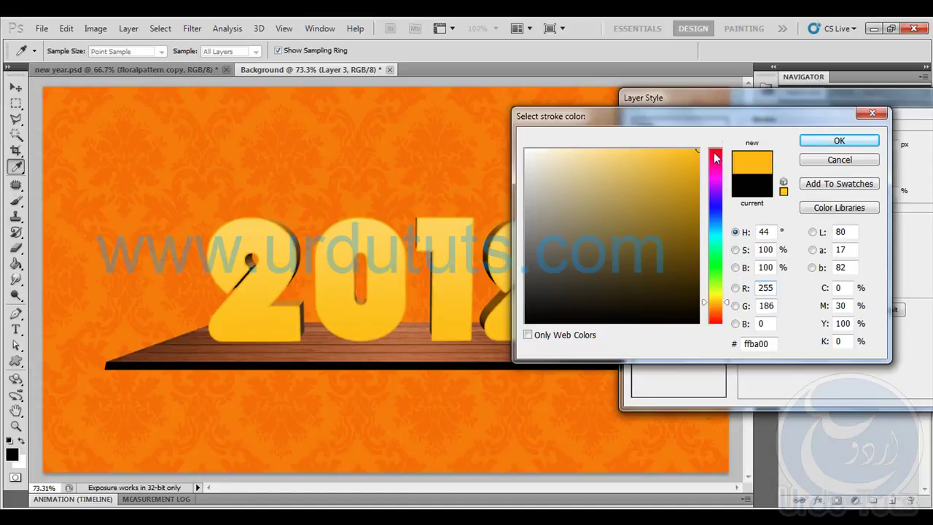
pyautogui.click(839, 140)
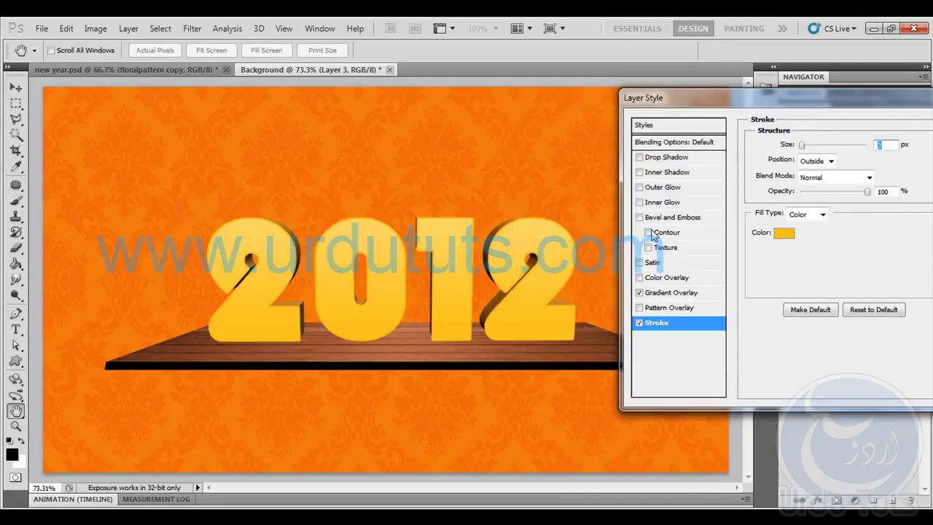
# Add a white Inner Glow with a size of 43 px to the numeral faces.
pyautogui.click(644, 204)
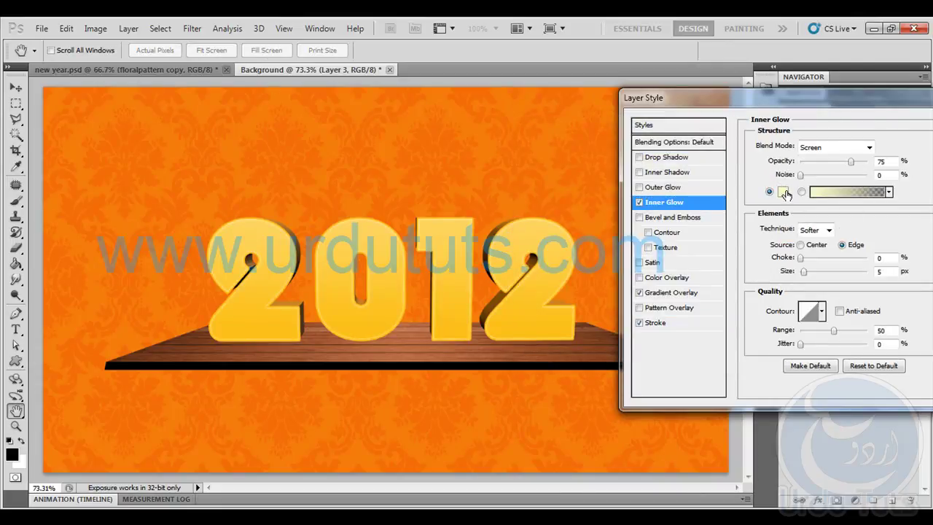
pyautogui.click(784, 193)
pyautogui.moveTo(624, 263); pyautogui.dragTo(525, 149)
pyautogui.click(839, 141)
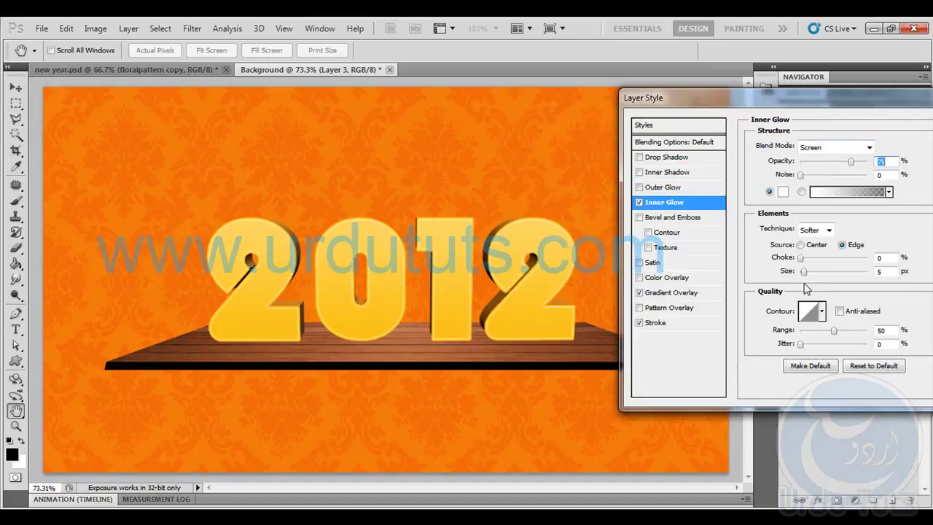
pyautogui.moveTo(803, 272)
pyautogui.mouseDown()
pyautogui.moveTo(819, 271)
pyautogui.moveTo(812, 263)
pyautogui.moveTo(815, 272)
pyautogui.mouseUp()
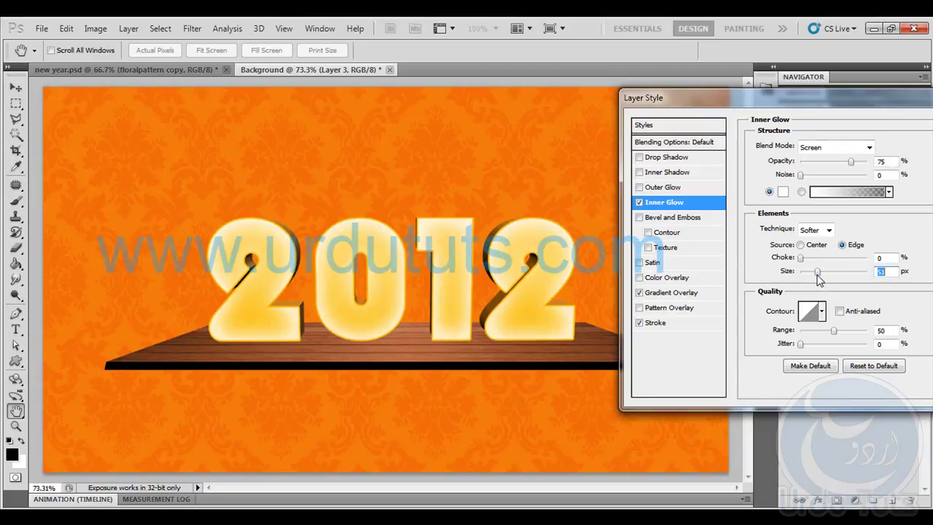
# Set the inner glow's blend mode to Overlay, raise its opacity, and apply the layer style.
pyautogui.click(837, 147)
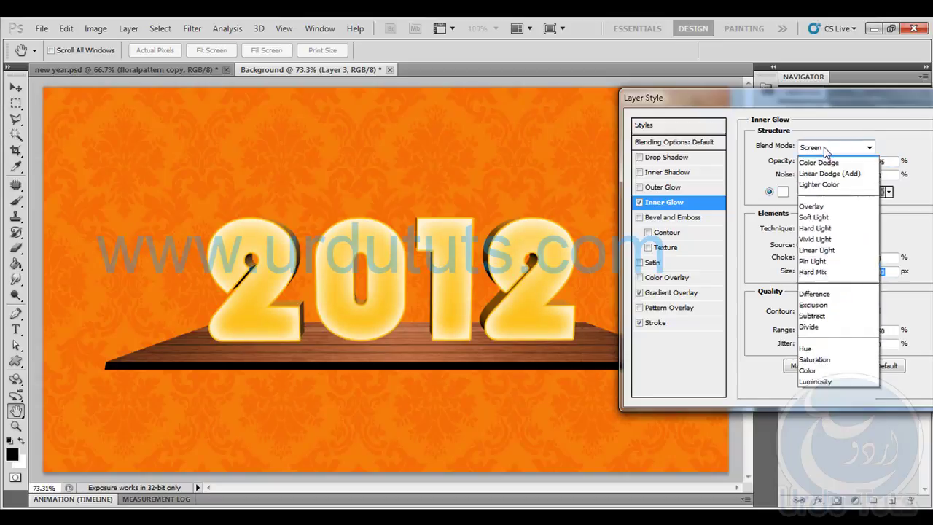
pyautogui.click(823, 329)
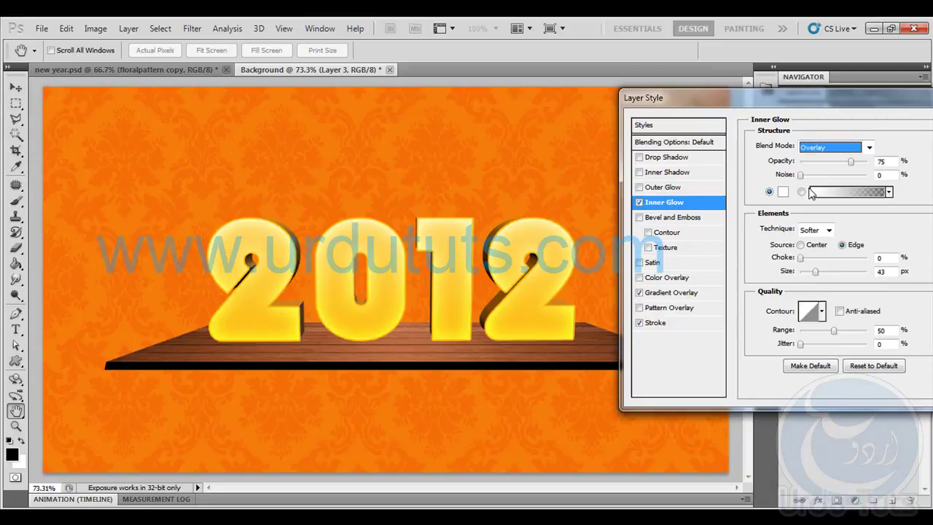
pyautogui.moveTo(763, 107); pyautogui.dragTo(550, 122)
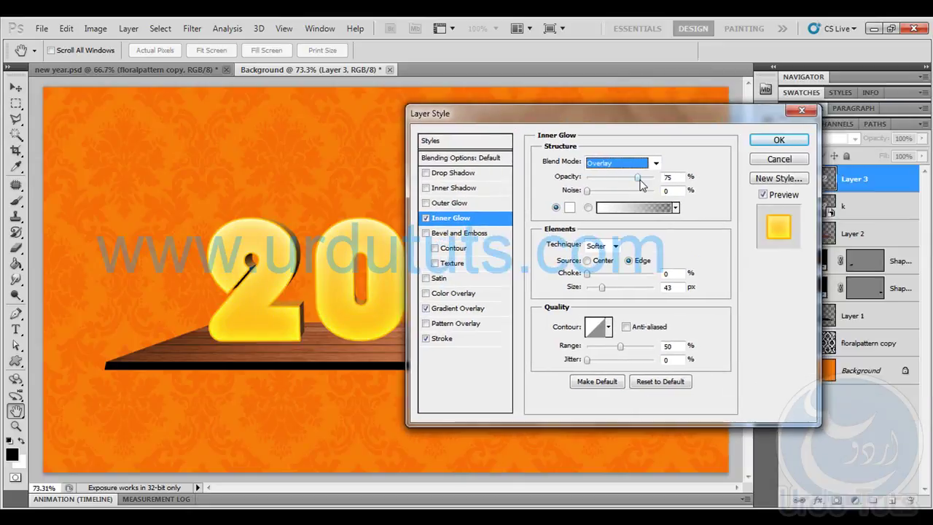
pyautogui.moveTo(638, 178); pyautogui.dragTo(687, 184)
pyautogui.click(777, 140)
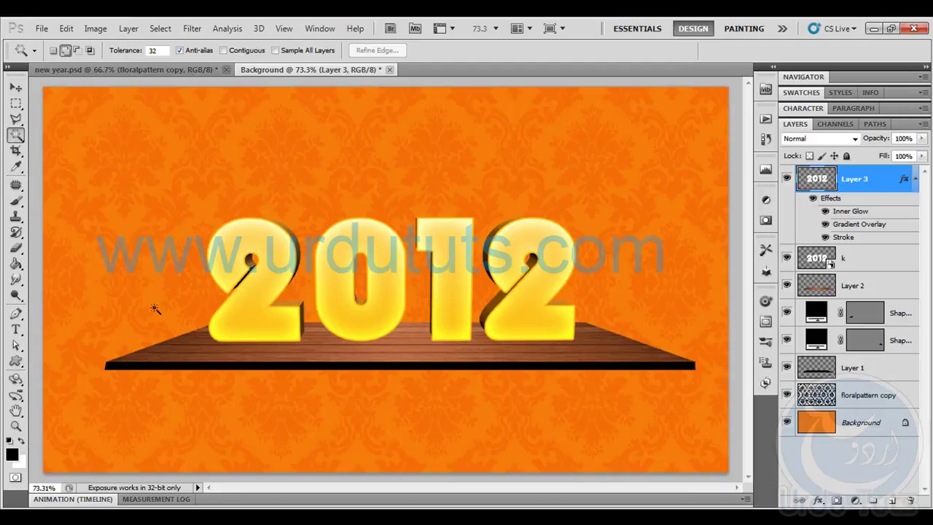
# Check the finished new year.psd design and place the Floral Vector By SecDoOver image from the new year 2012 folder into the Background document.
pyautogui.click(110, 70)
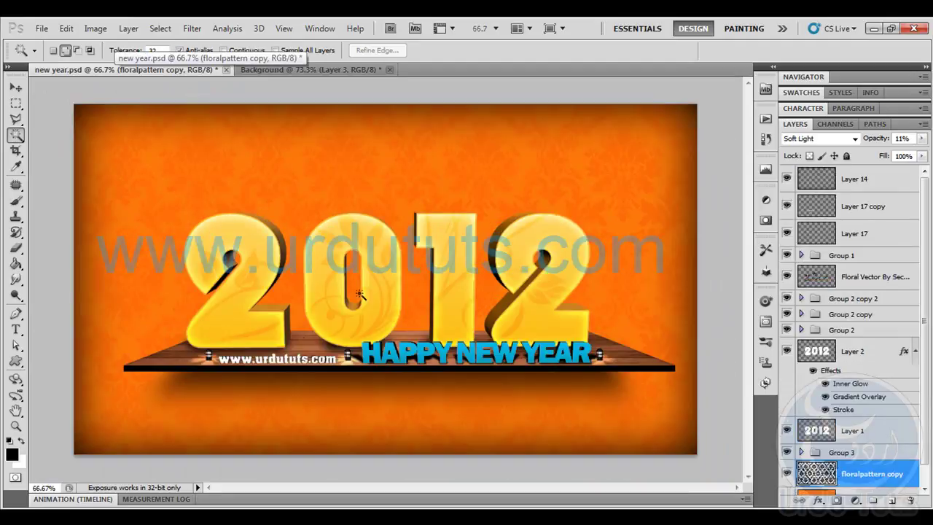
pyautogui.click(280, 66)
pyautogui.click(872, 28)
pyautogui.click(616, 166)
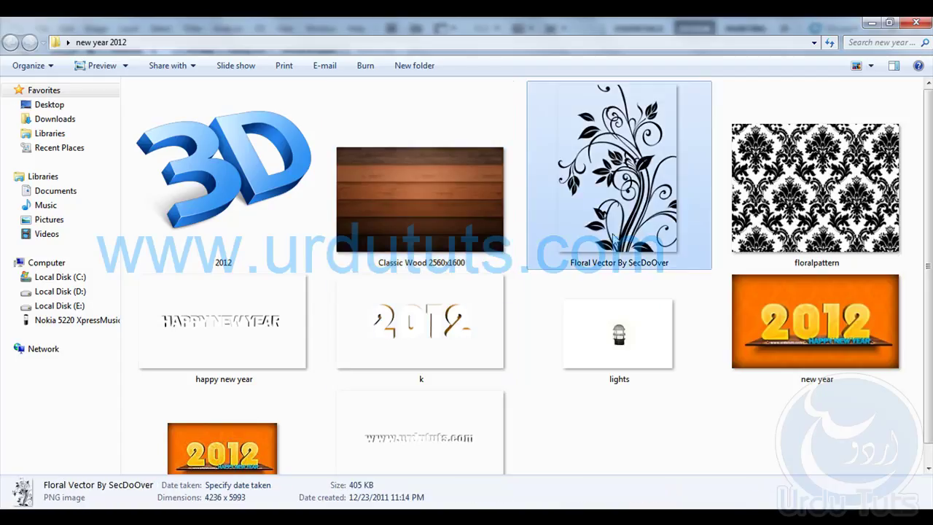
pyautogui.moveTo(617, 175); pyautogui.dragTo(399, 262)
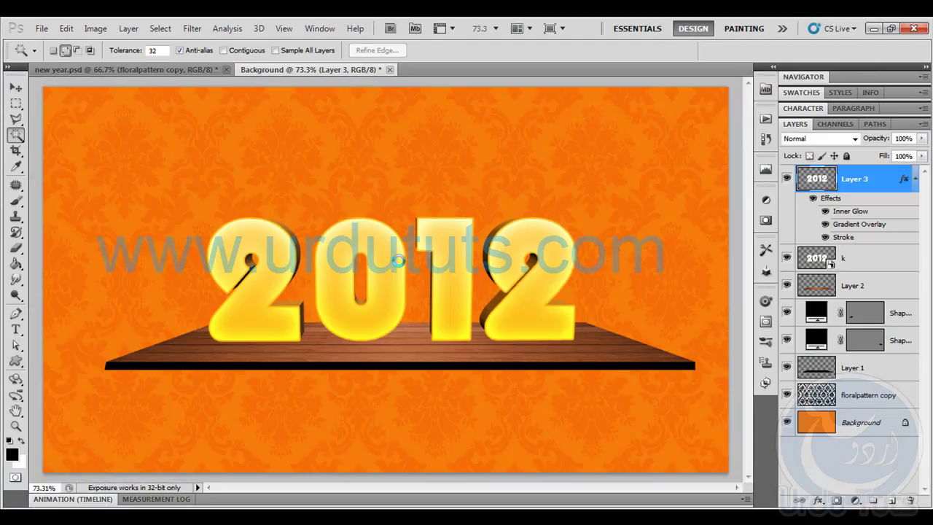
# Scale the placed floral vector to about 57%, rotate it about 69° across the numerals, and apply the transform.
pyautogui.moveTo(556, 85); pyautogui.dragTo(652, 345)
pyautogui.moveTo(531, 264); pyautogui.dragTo(553, 255)
pyautogui.moveTo(616, 296); pyautogui.dragTo(629, 301)
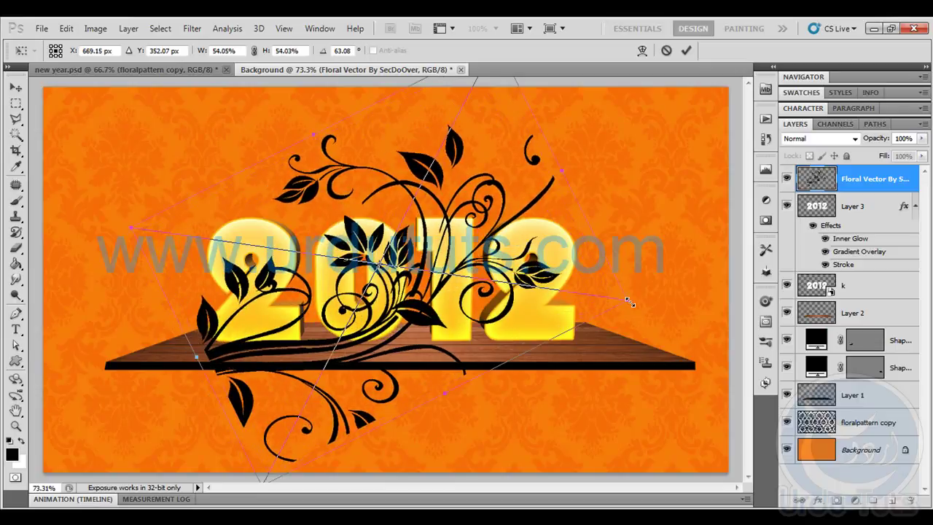
pyautogui.moveTo(629, 203); pyautogui.dragTo(641, 228)
pyautogui.moveTo(487, 242); pyautogui.dragTo(486, 245)
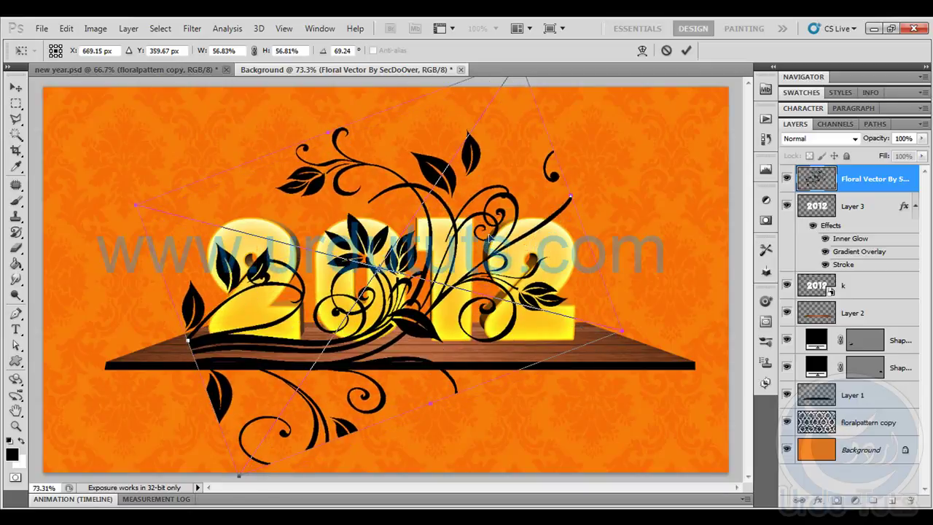
pyautogui.press('w')
pyautogui.press('Return')
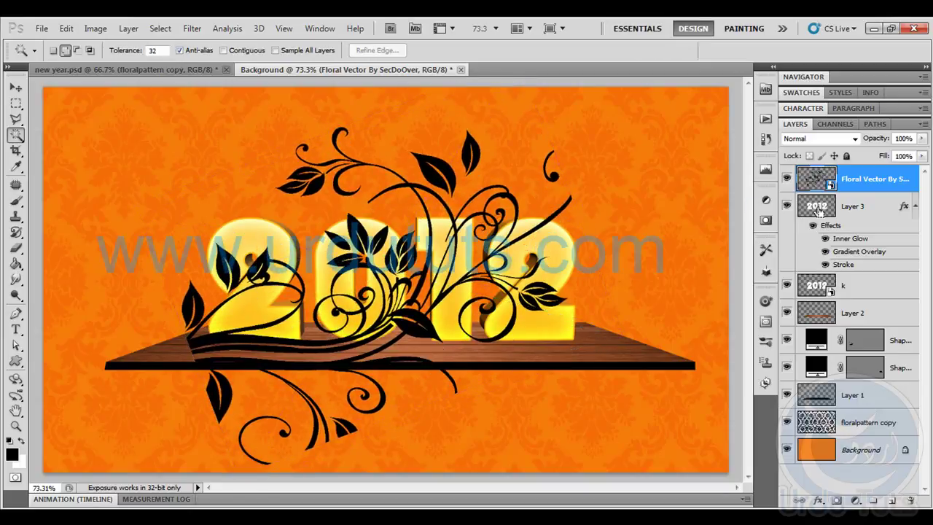
# Replace the placed floral vector with a new layer holding only the part inside the numeral outlines, and select that layer.
pyautogui.keyDown('ctrl'); pyautogui.click(817, 205); pyautogui.keyUp('ctrl')
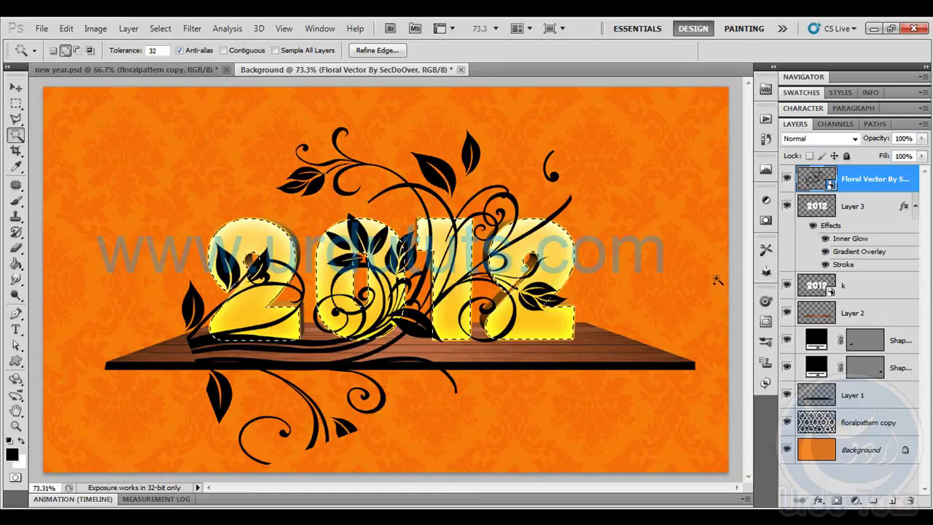
pyautogui.click(861, 207)
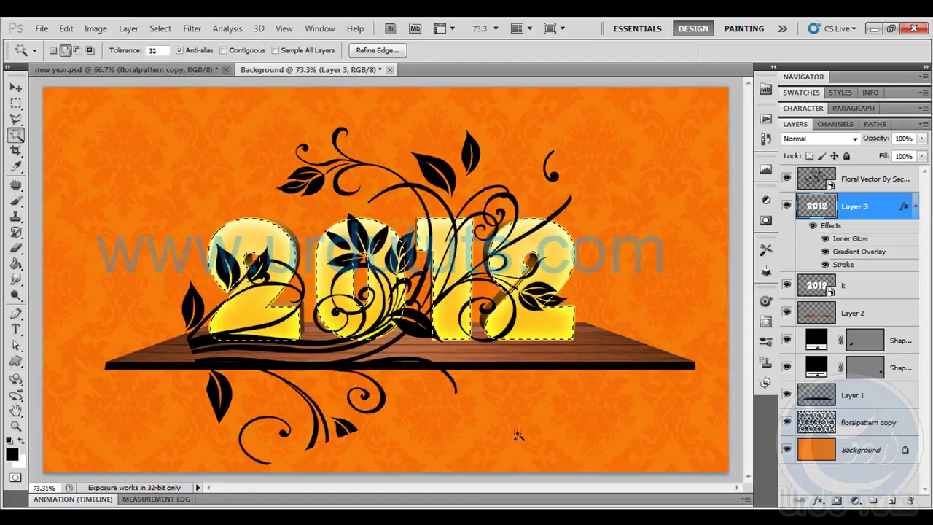
pyautogui.click(849, 182)
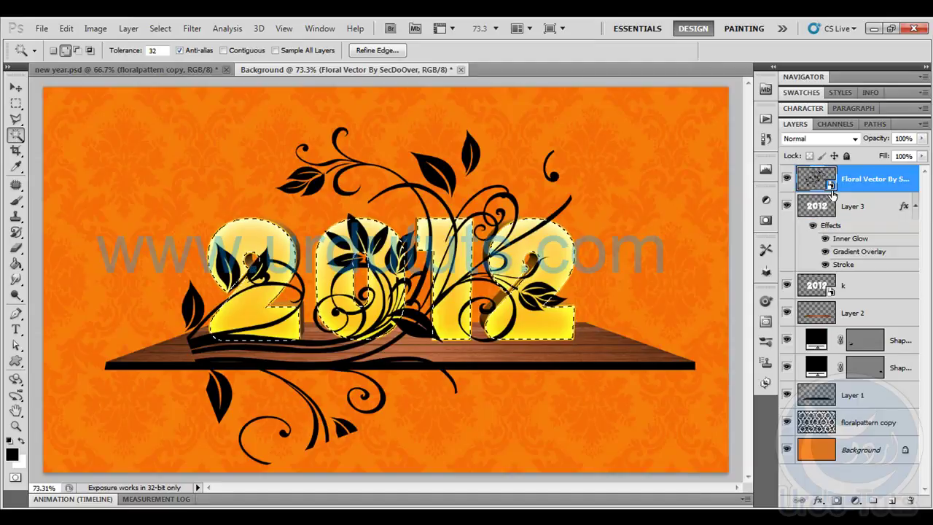
pyautogui.hotkey('ctrl', 'j')
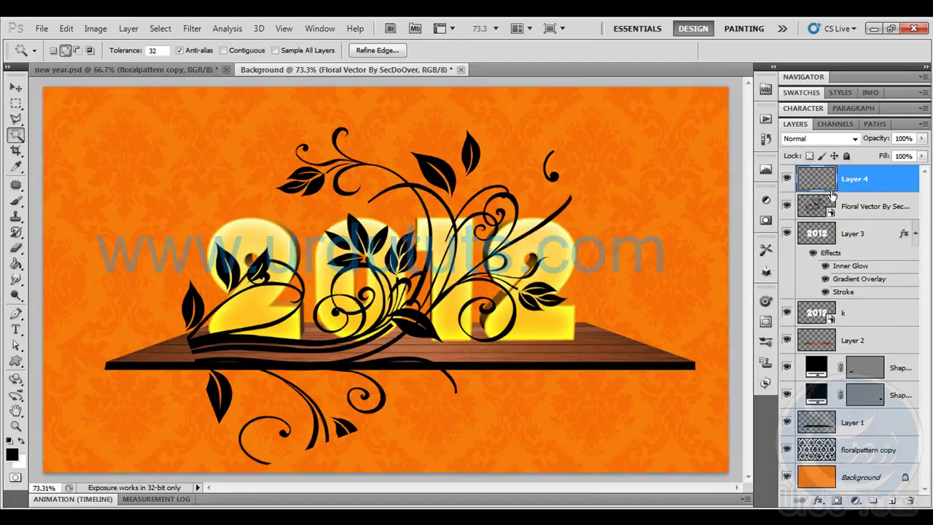
pyautogui.click(857, 203)
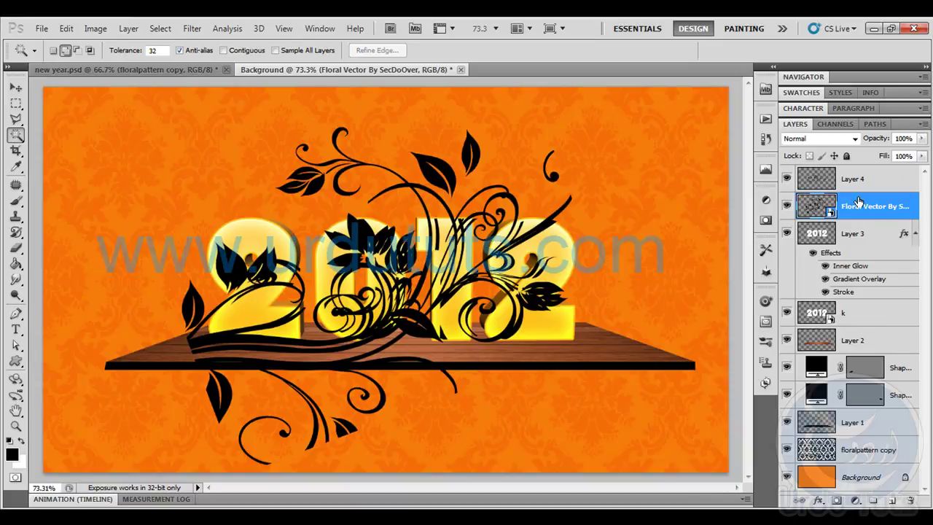
pyautogui.press('Delete')
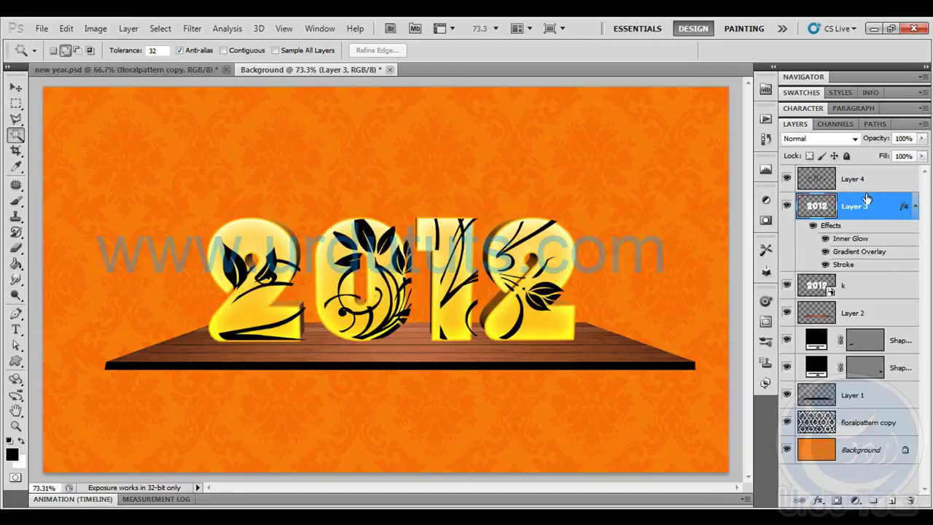
pyautogui.click(847, 182)
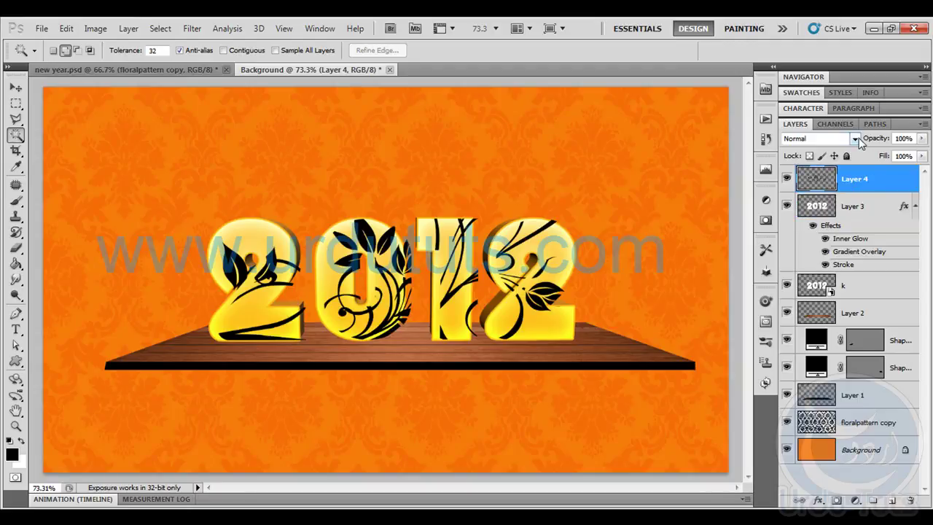
# Try the Overlay blend mode on the clipped floral layer.
pyautogui.click(854, 139)
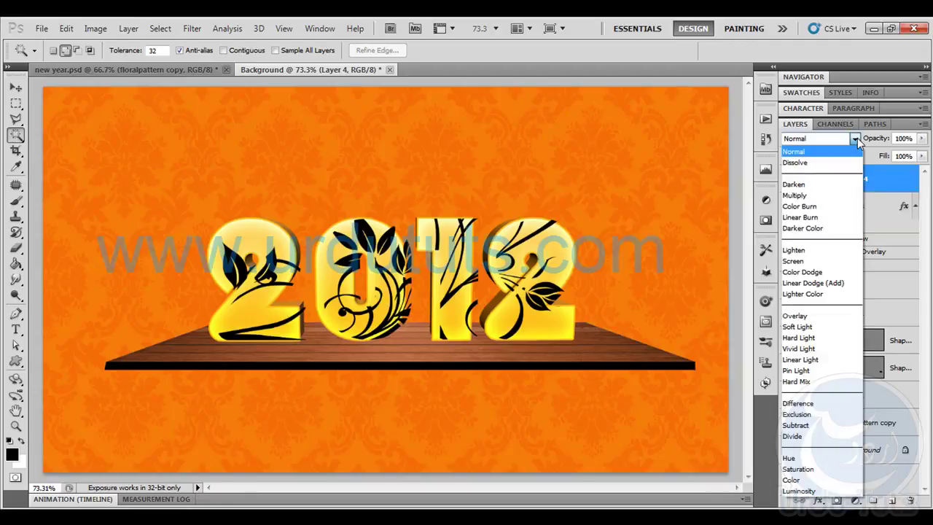
pyautogui.click(806, 317)
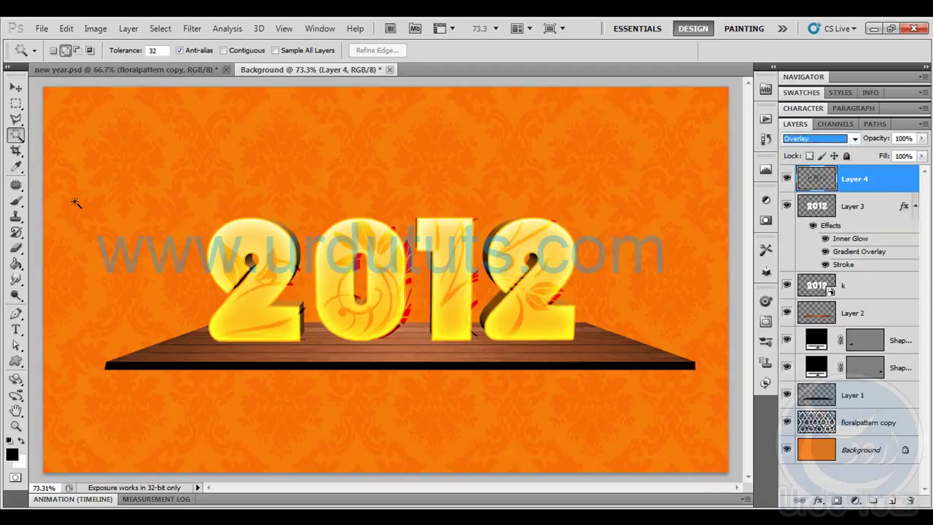
pyautogui.click(16, 87)
pyautogui.click(833, 138)
pyautogui.click(811, 147)
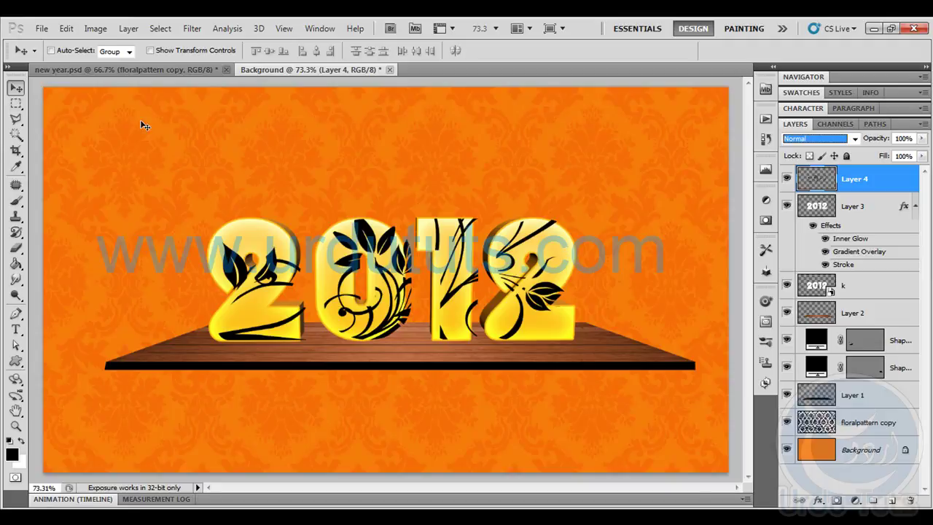
# Shift the clipped floral layer slightly left and fine-tune its position so it fits within the numeral faces.
pyautogui.moveTo(452, 241); pyautogui.dragTo(444, 241)
pyautogui.press('Right')
pyautogui.press('Right')
pyautogui.press('Right')
pyautogui.press('Right')
pyautogui.press('Right')
pyautogui.press('Down')
pyautogui.press('Down')
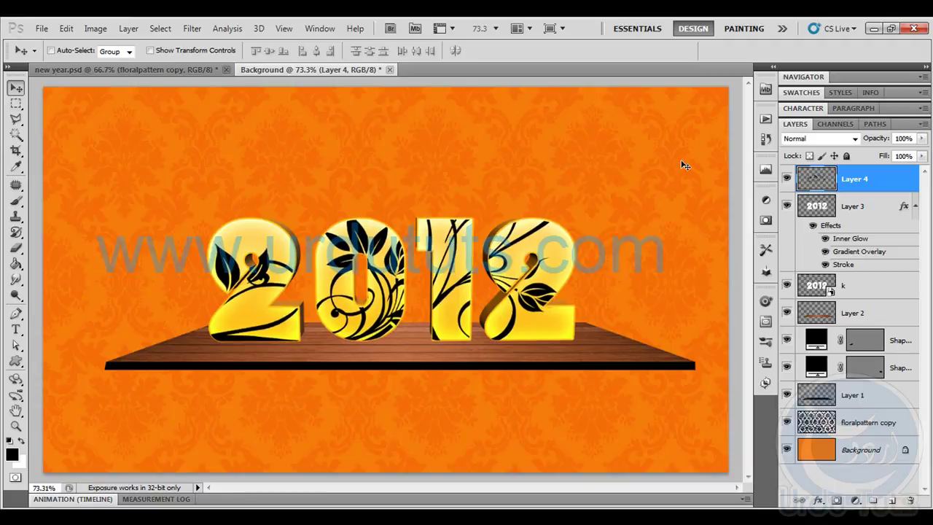
# Set the clipped floral layer to Overlay blend mode at 36% opacity and select the numeral face layer beneath it.
pyautogui.click(809, 139)
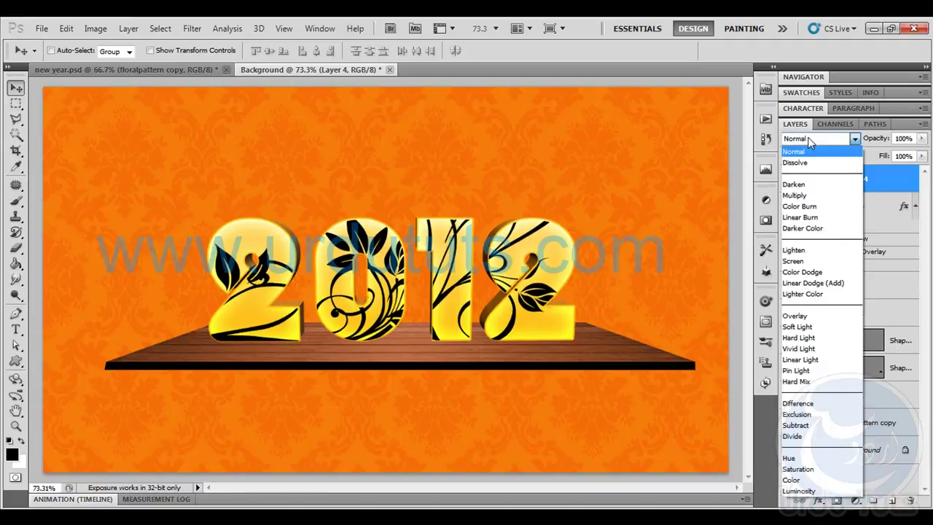
pyautogui.click(796, 309)
pyautogui.click(879, 138)
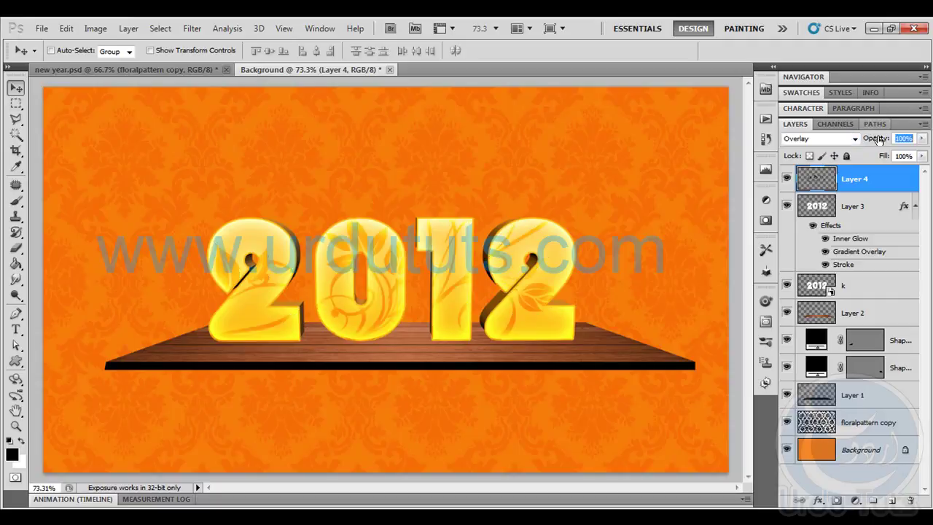
pyautogui.write('36')
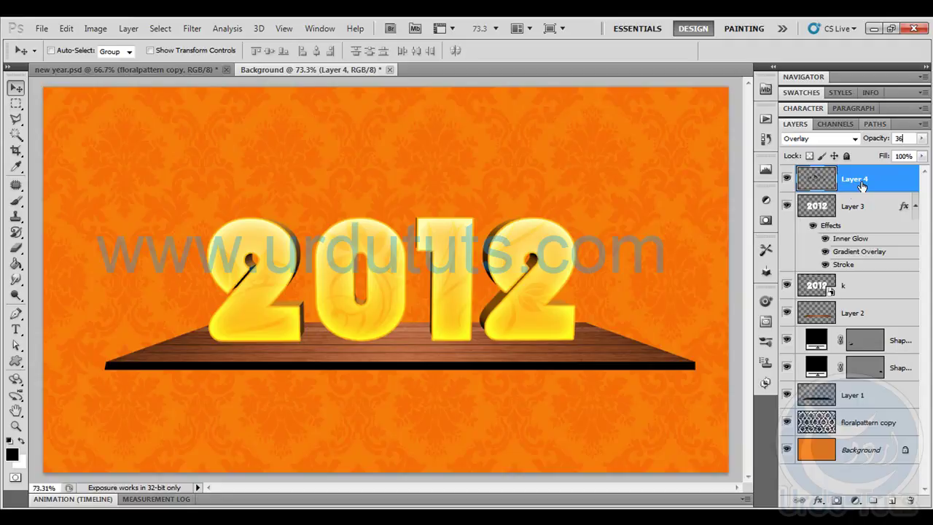
pyautogui.click(860, 207)
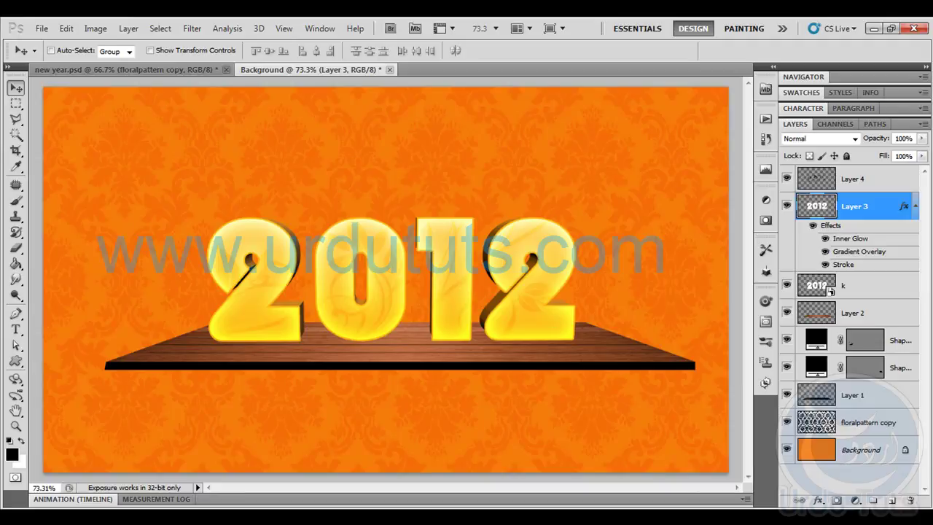
pyautogui.rightClick(904, 516)
pyautogui.click(791, 517)
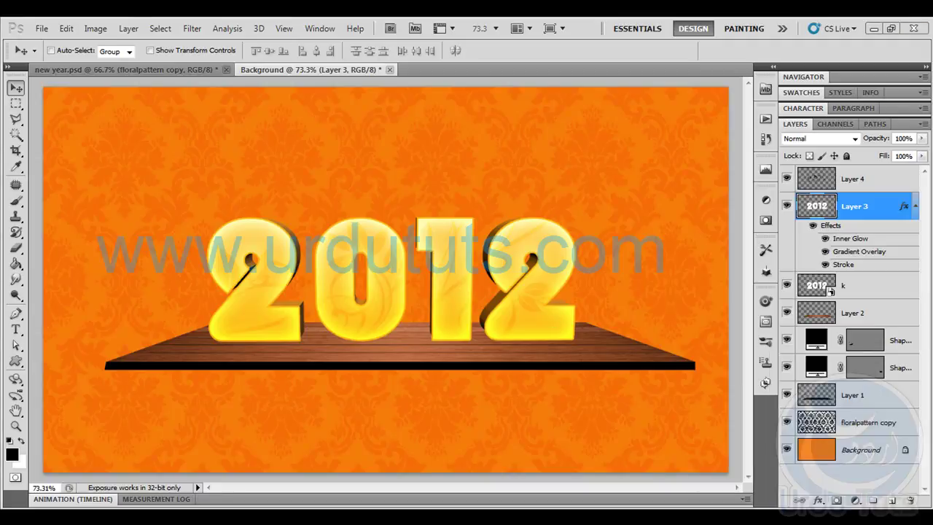
pyautogui.click(791, 517)
pyautogui.rightClick(771, 453)
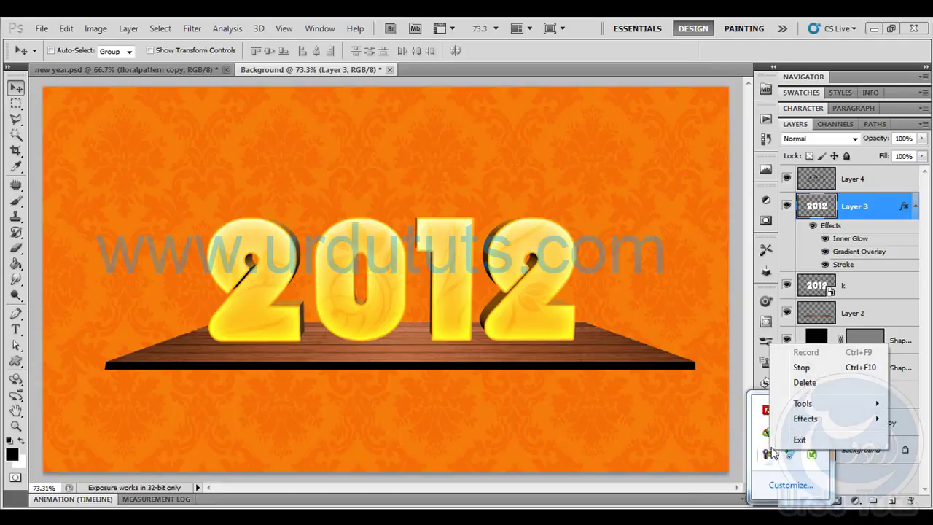
pyautogui.click(851, 420)
pyautogui.click(835, 495)
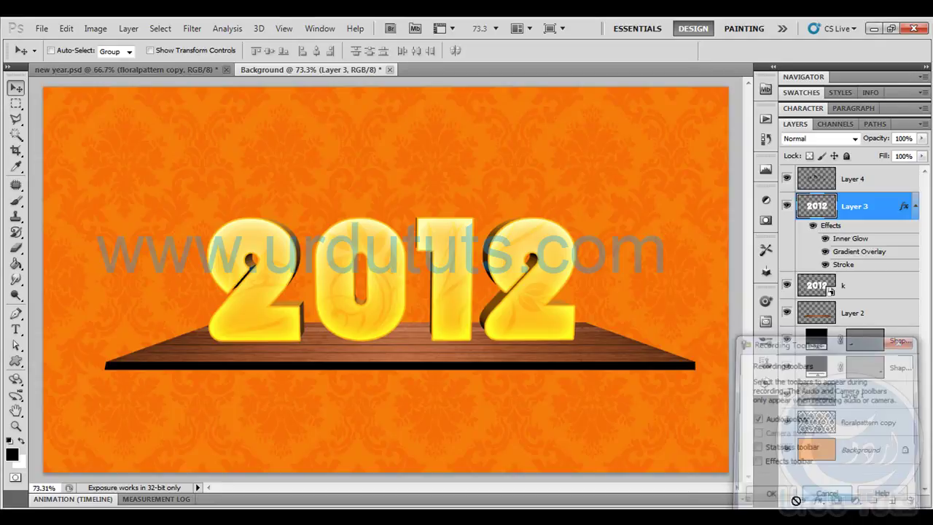
pyautogui.click(791, 517)
pyautogui.click(768, 454)
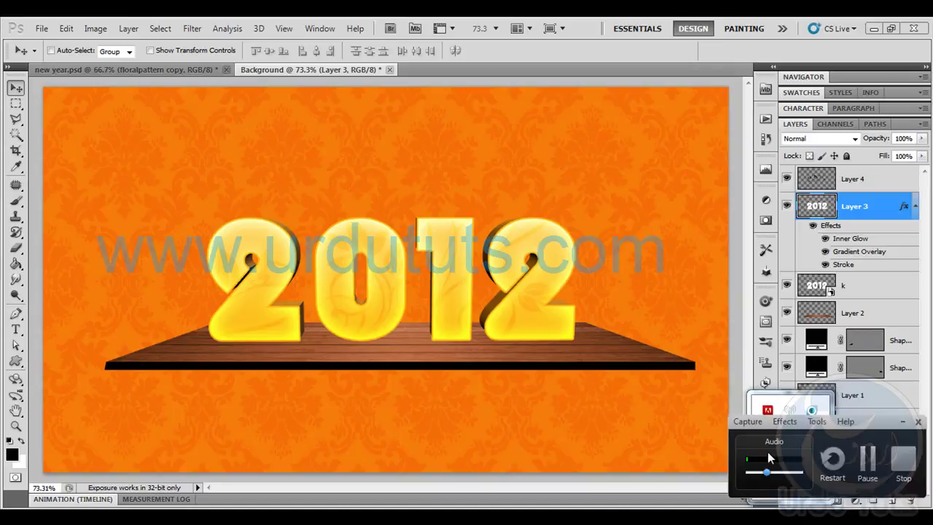
pyautogui.click(868, 460)
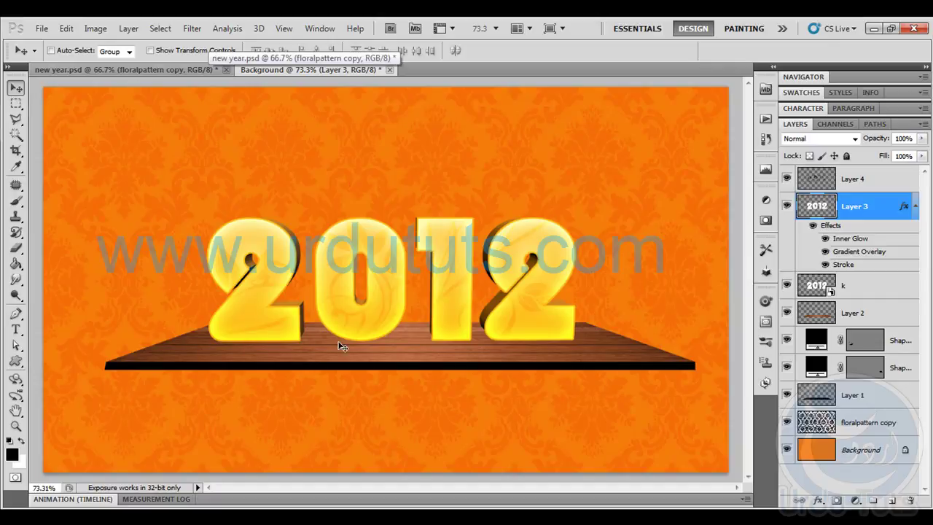
# Check the finished new year.psd design and place the happy new year image from the project folder into the Background document.
pyautogui.click(163, 68)
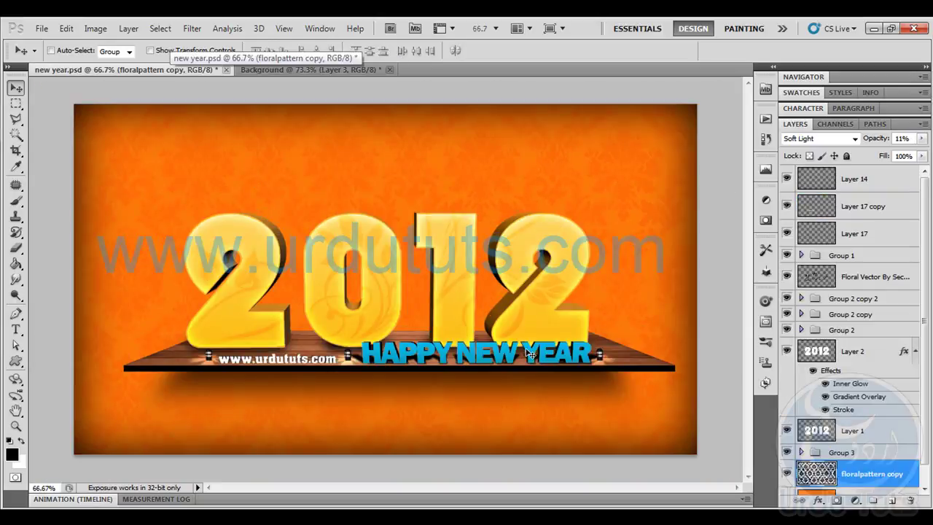
pyautogui.click(315, 70)
pyautogui.click(249, 516)
pyautogui.click(328, 454)
pyautogui.moveTo(275, 302); pyautogui.dragTo(409, 314)
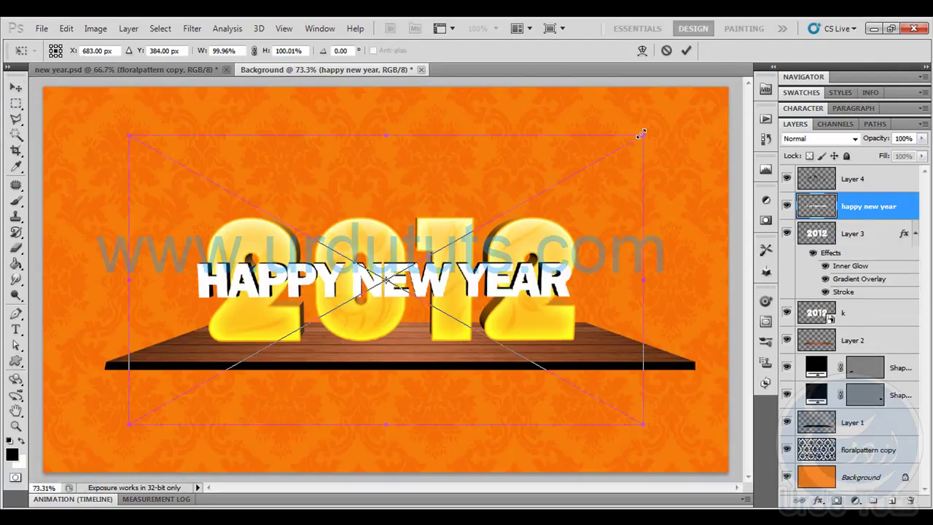
# Scale the HAPPY NEW YEAR text to about 60% and place it on the shelf in front of the last numerals.
pyautogui.moveTo(640, 134); pyautogui.dragTo(568, 191)
pyautogui.moveTo(368, 275); pyautogui.dragTo(420, 338)
pyautogui.moveTo(624, 236); pyautogui.dragTo(590, 256)
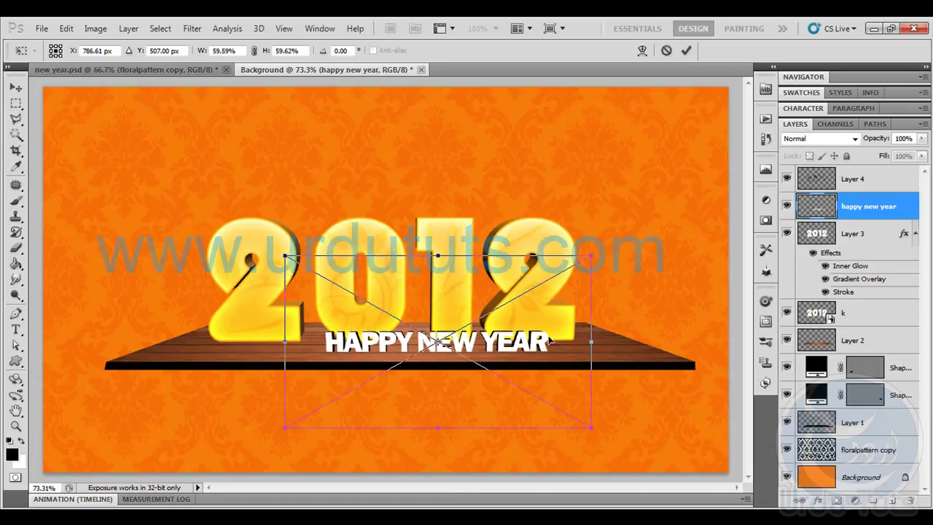
pyautogui.moveTo(528, 350); pyautogui.dragTo(557, 347)
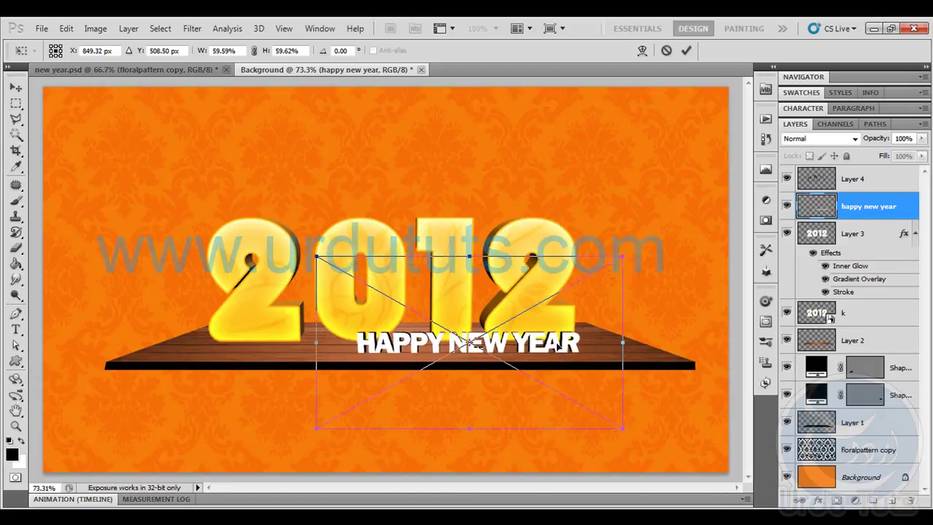
pyautogui.press('Return')
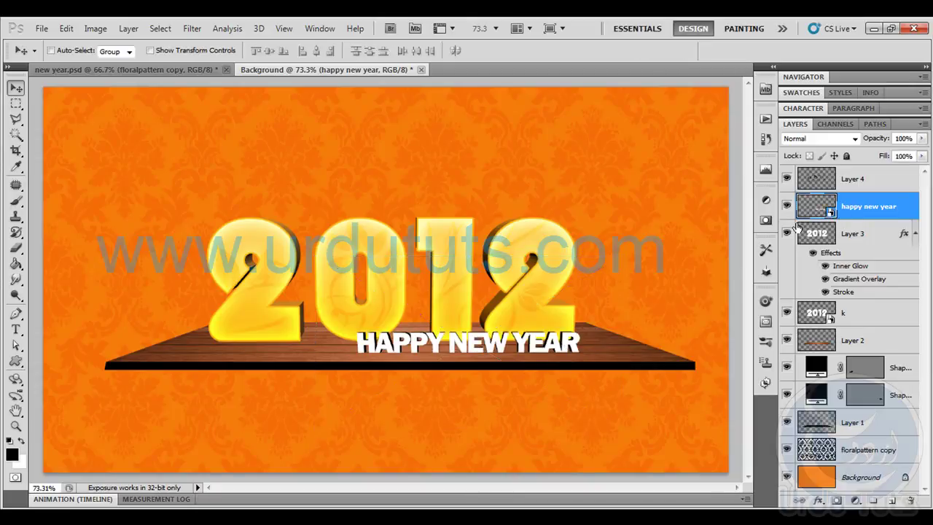
# Nudge the HAPPY NEW YEAR text down and slightly right so it sits lower on the shelf.
pyautogui.press('Down')
pyautogui.press('Down')
pyautogui.press('Down')
pyautogui.press('Down')
pyautogui.press('Down')
pyautogui.press('Down')
pyautogui.press('Down')
pyautogui.press('Down')
pyautogui.press('Down')
pyautogui.press('Down')
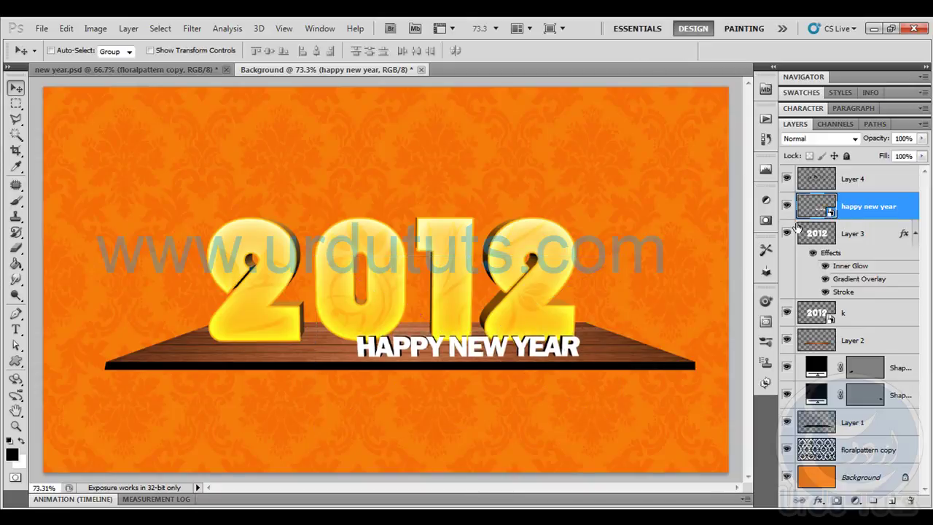
pyautogui.press('Left')
pyautogui.press('Left')
pyautogui.press('Right')
pyautogui.press('Right')
pyautogui.press('Right')
pyautogui.press('Right')
pyautogui.press('Right')
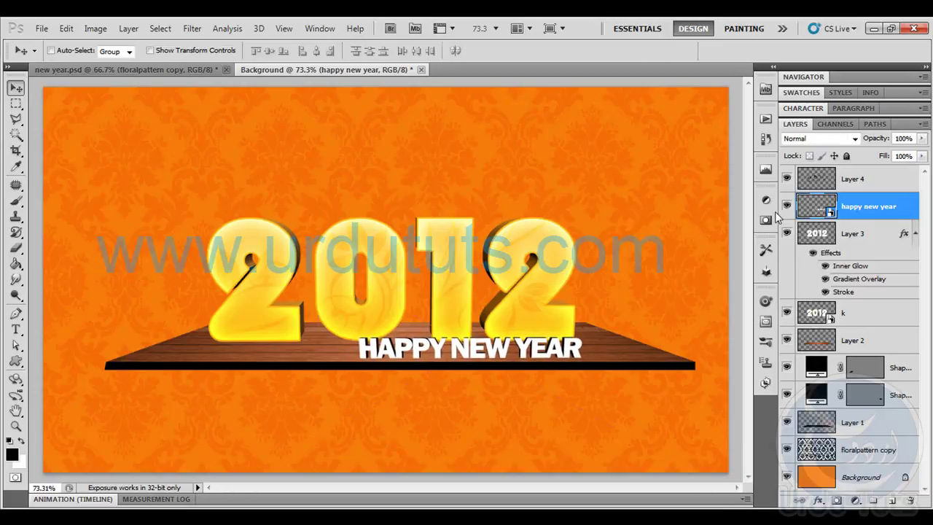
# Shrink the HAPPY NEW YEAR text slightly further and fine-tune its position just below the last two numerals.
pyautogui.hotkey('ctrl', 't')
pyautogui.moveTo(318, 261); pyautogui.dragTo(332, 269)
pyautogui.press('Return')
pyautogui.press('Right')
pyautogui.press('Right')
pyautogui.press('Right')
pyautogui.press('Up')
pyautogui.press('Up')
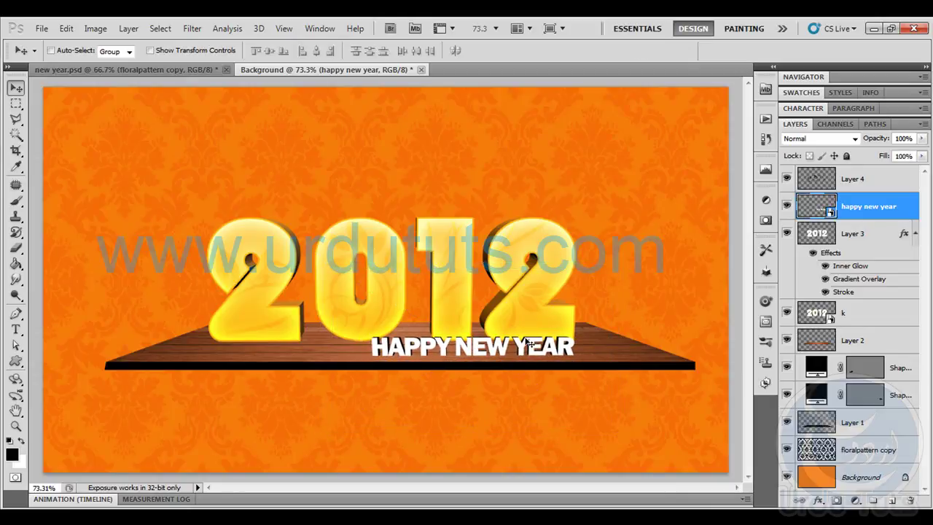
pyautogui.press('Down')
pyautogui.press('Down')
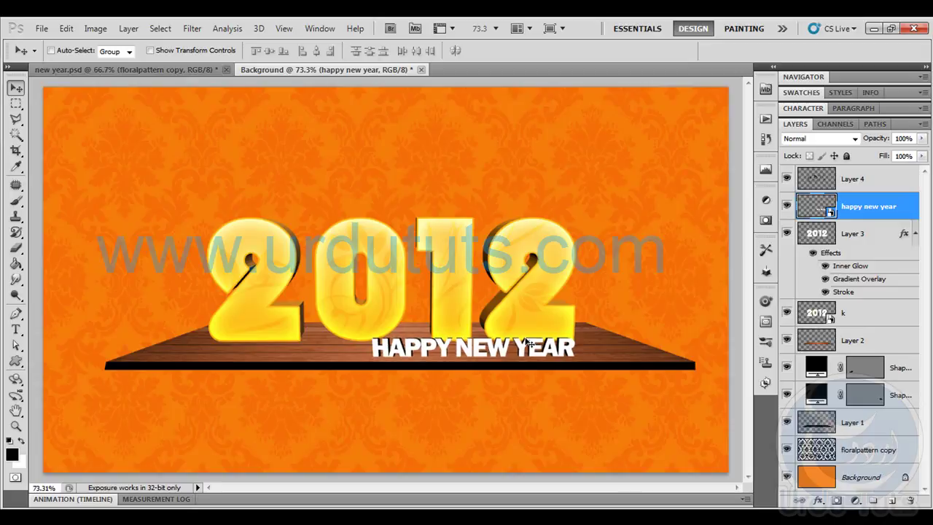
# Compare the HAPPY NEW YEAR text with the finished new year.psd design and look over the Vectors page on urdututs.com in the browser.
pyautogui.hotkey('ctrl', '+')
pyautogui.hotkey('ctrl', '+')
pyautogui.moveTo(527, 338); pyautogui.dragTo(289, 175)
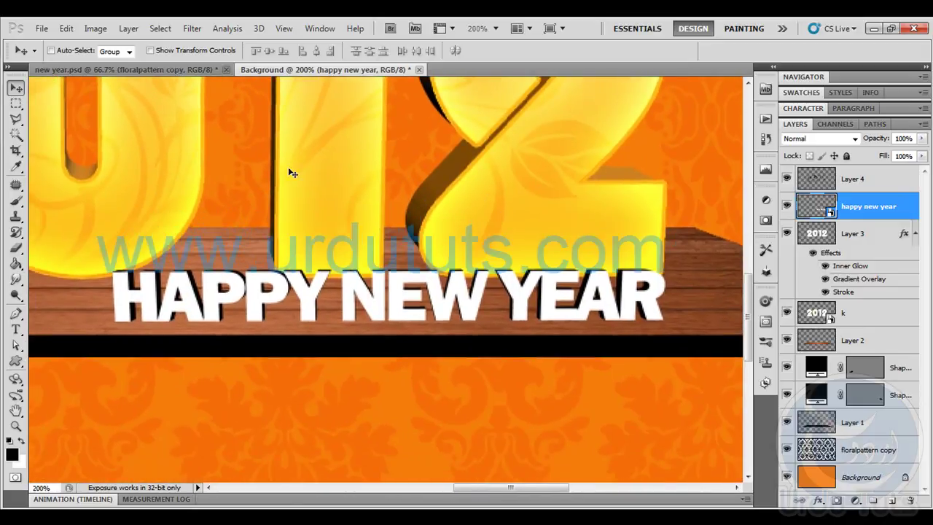
pyautogui.click(171, 72)
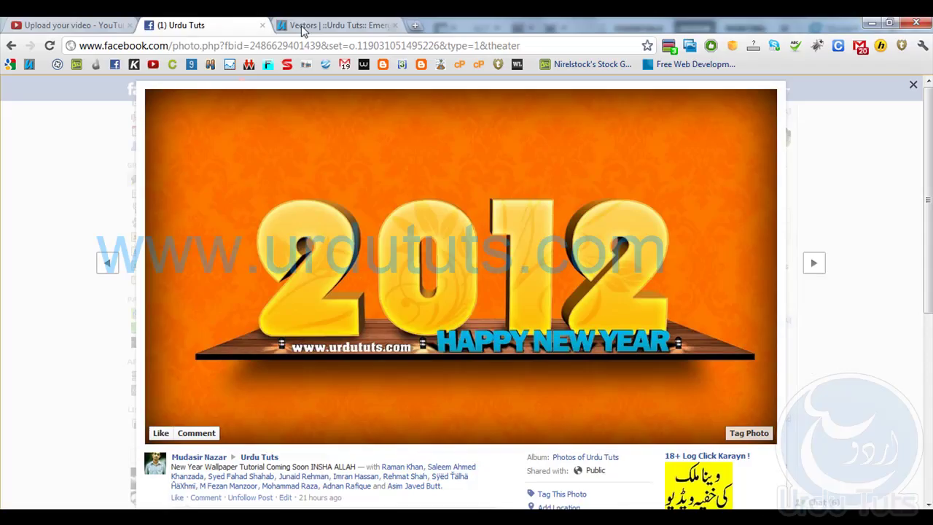
pyautogui.click(337, 27)
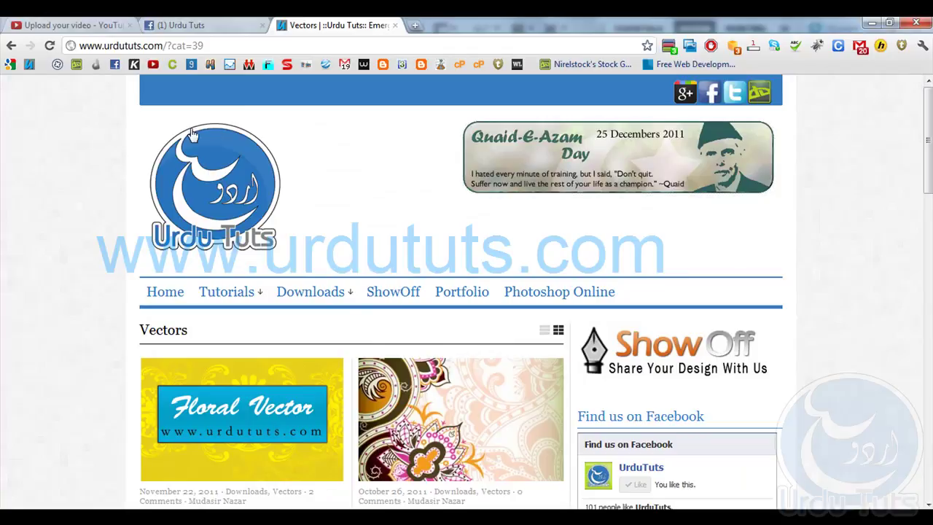
pyautogui.scroll(-5, 183, 360)
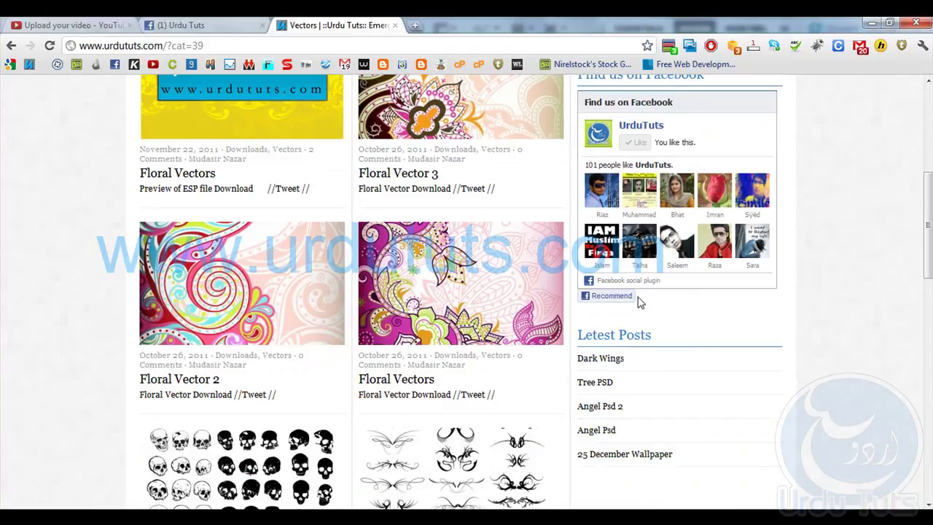
pyautogui.click(874, 22)
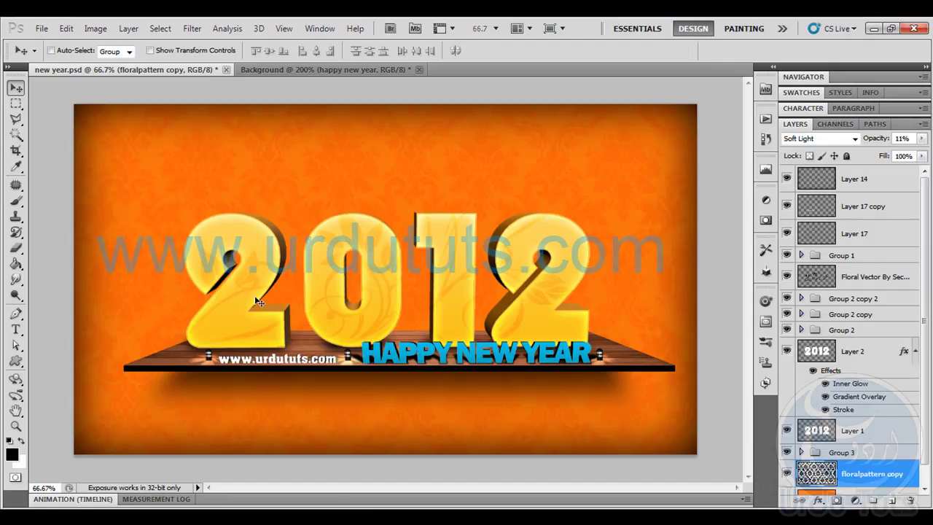
pyautogui.click(321, 69)
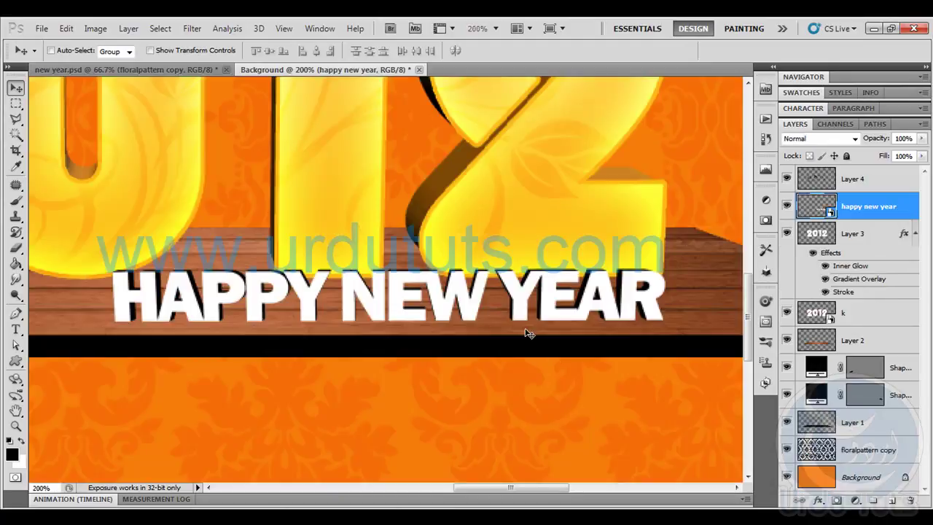
# Select the white front faces of the HAPPY NEW YEAR lettering with the Magic Wand and copy them to a new layer.
pyautogui.click(16, 133)
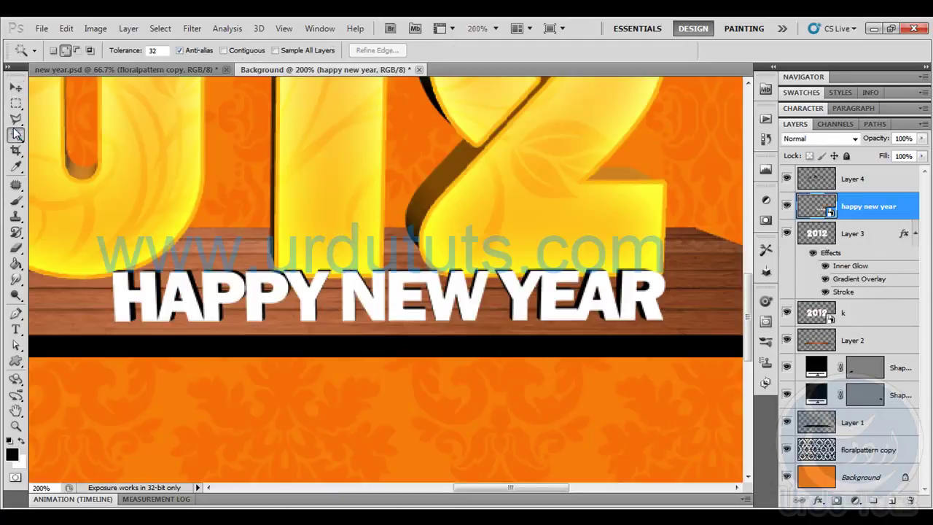
pyautogui.click(304, 294)
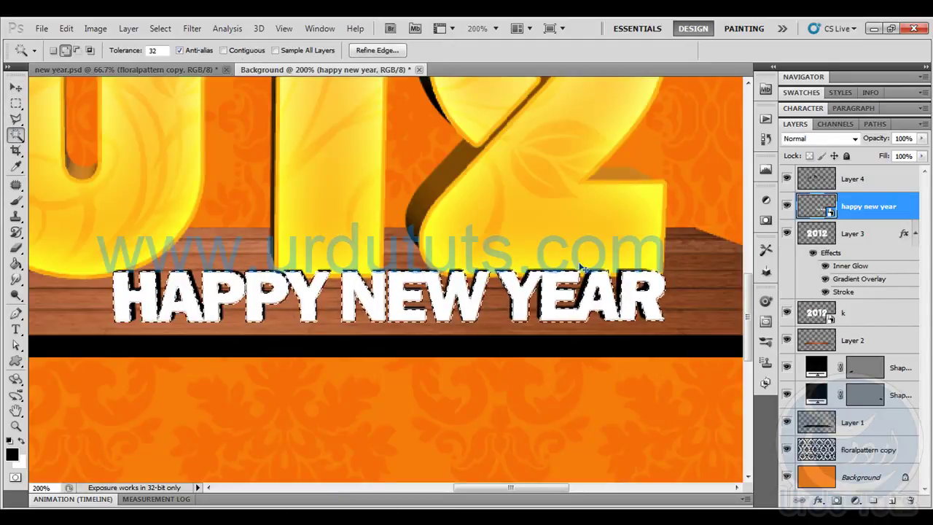
pyautogui.hotkey('ctrl', 'j')
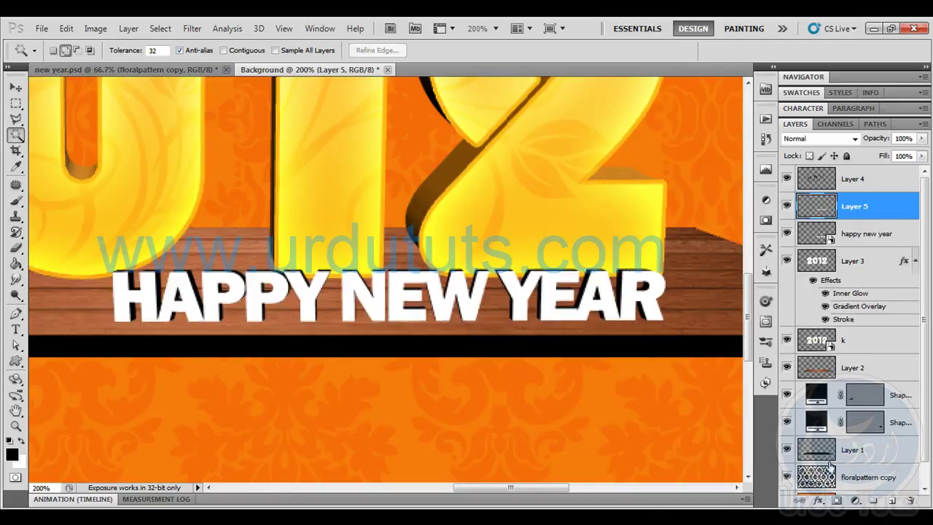
pyautogui.click(816, 500)
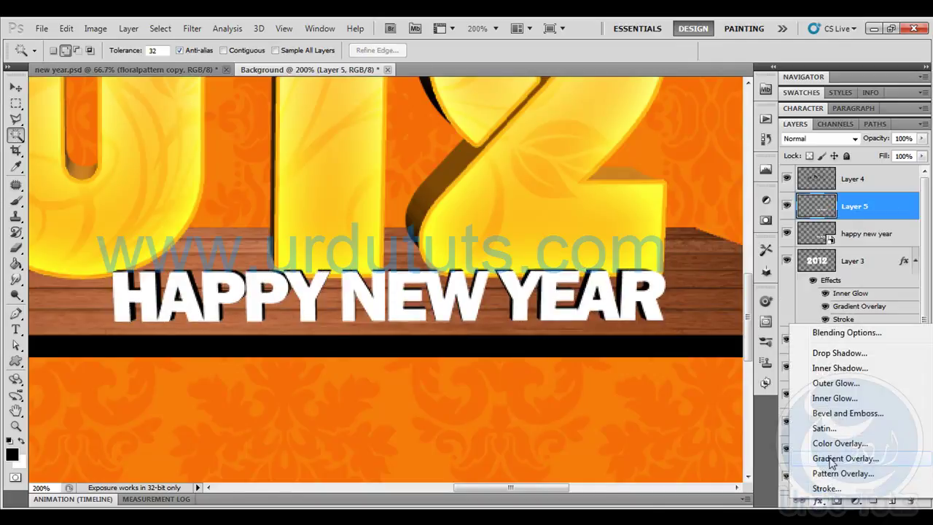
pyautogui.click(831, 460)
pyautogui.press('Escape')
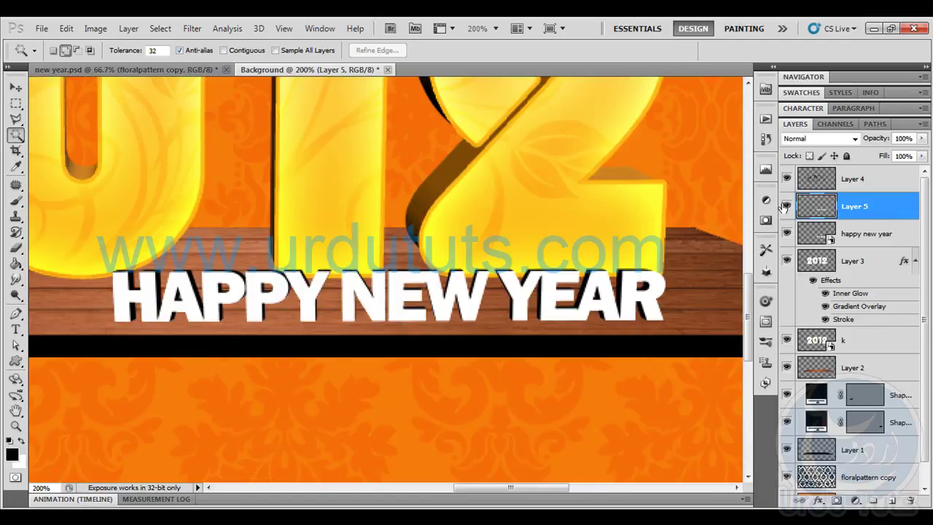
# Add a Gradient Overlay to the copied letter faces on Layer 5 using the Blue 35 - 3D gradient preset.
pyautogui.rightClick(858, 212)
pyautogui.click(713, 202)
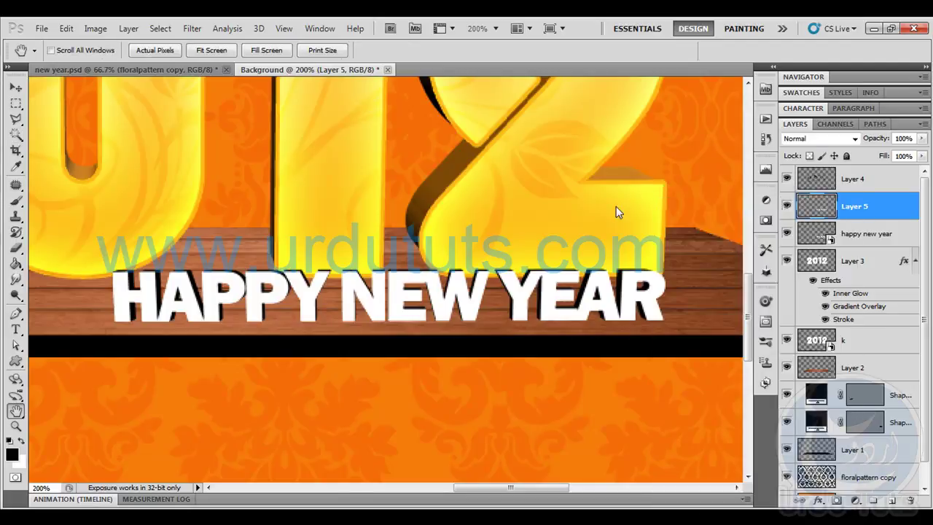
pyautogui.click(457, 309)
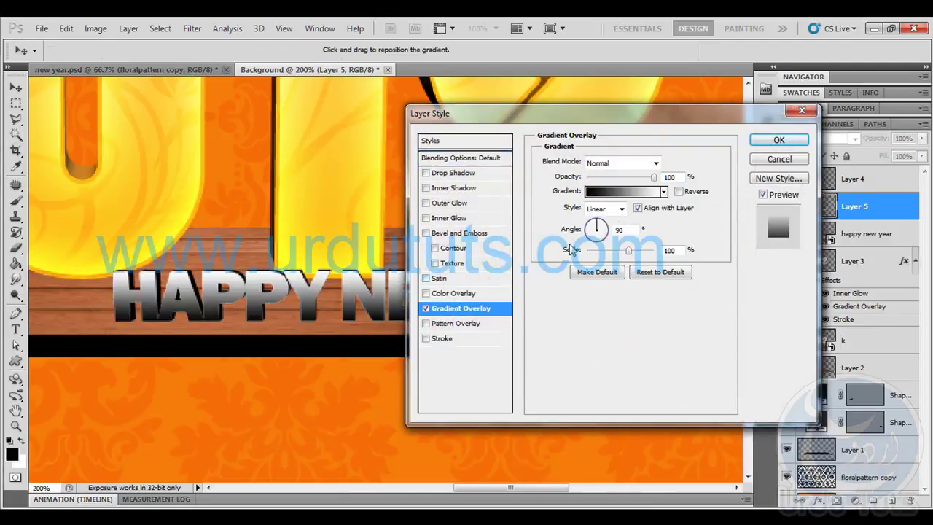
pyautogui.click(644, 193)
pyautogui.moveTo(850, 132); pyautogui.dragTo(850, 170)
pyautogui.click(805, 140)
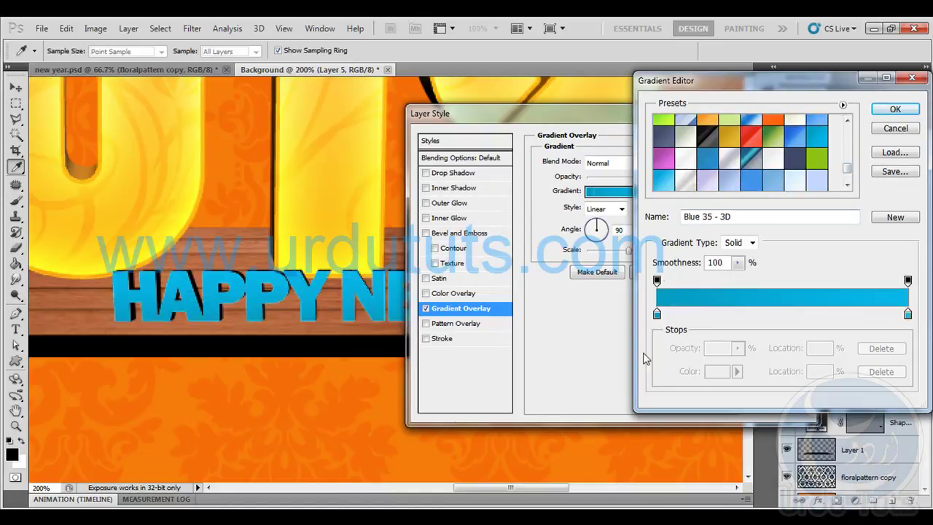
# Check both end-stop colours of the gradient, keep them at 009ec3 and 00b7ea, and apply the Gradient Overlay to Layer 5.
pyautogui.doubleClick(657, 315)
pyautogui.moveTo(727, 120); pyautogui.dragTo(562, 60)
pyautogui.click(654, 107)
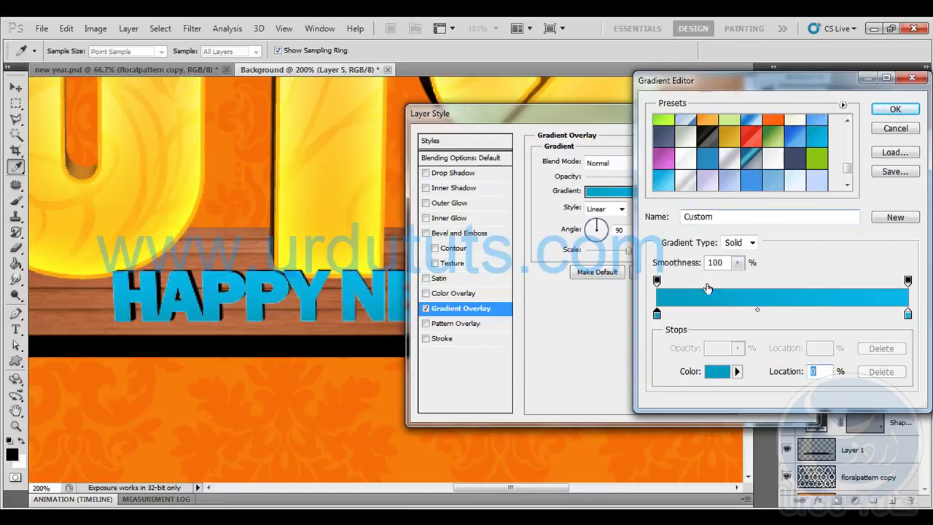
pyautogui.click(715, 373)
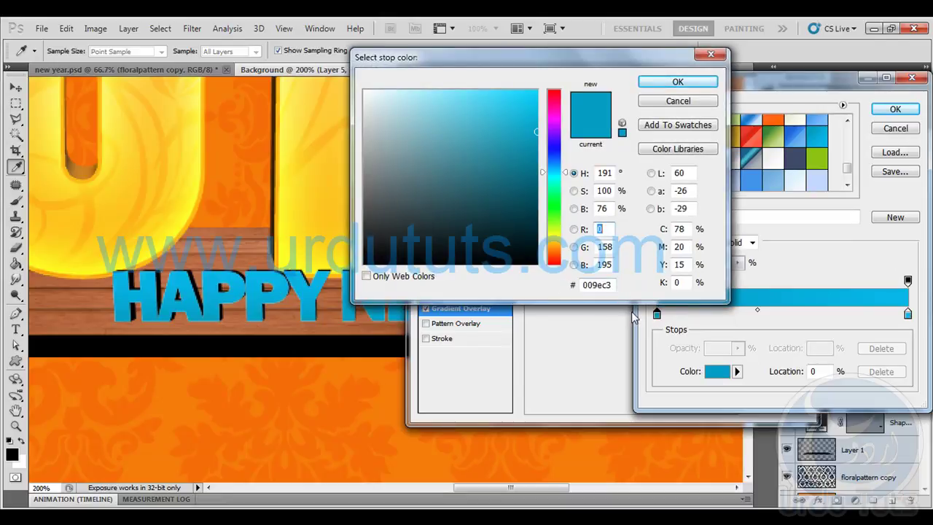
pyautogui.click(663, 84)
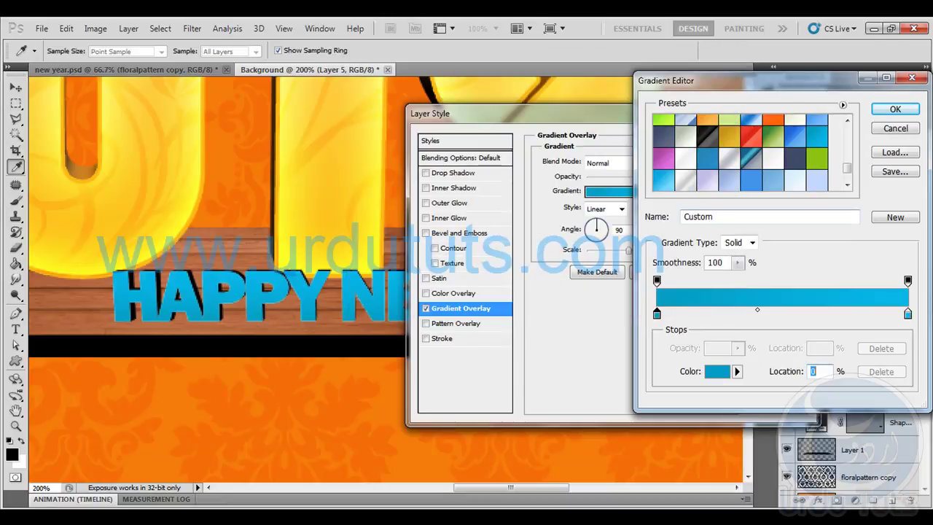
pyautogui.doubleClick(907, 314)
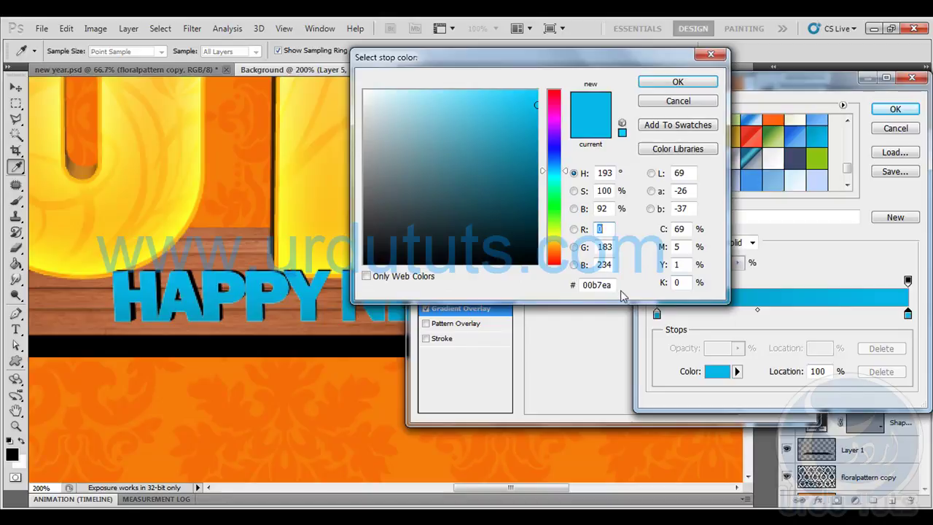
pyautogui.click(671, 86)
pyautogui.click(895, 109)
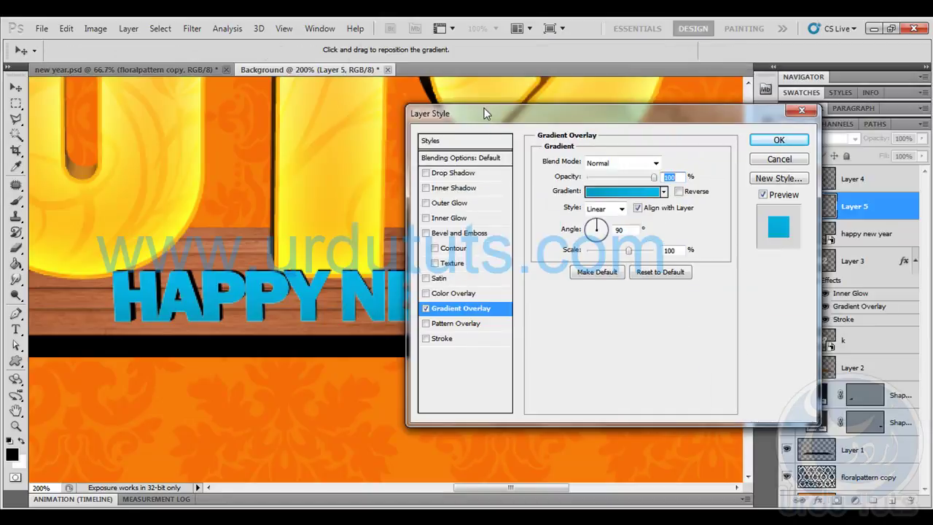
pyautogui.moveTo(487, 113); pyautogui.dragTo(593, 120)
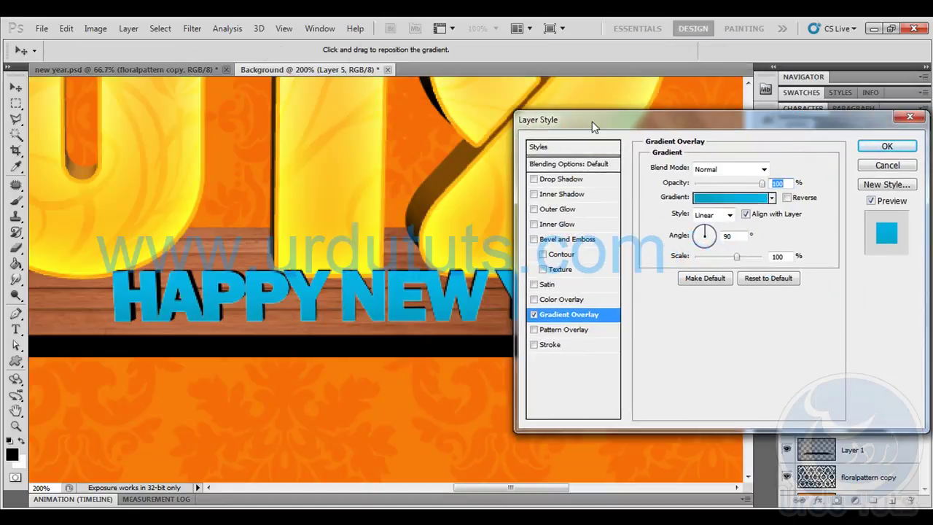
pyautogui.click(875, 147)
# Duplicate Layer 5, place the copy beneath the original, and remove the copy's layer effects.
pyautogui.moveTo(869, 222); pyautogui.dragTo(895, 501)
pyautogui.moveTo(859, 184); pyautogui.dragTo(862, 268)
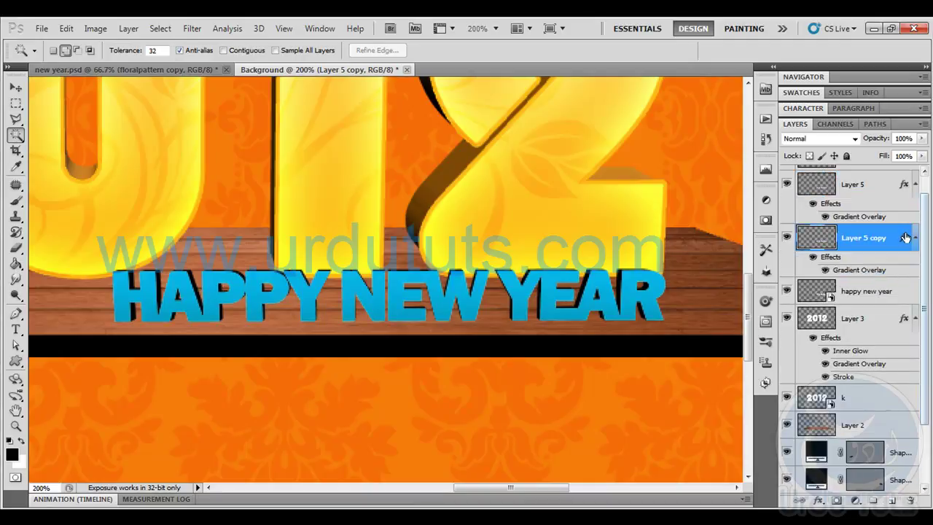
pyautogui.moveTo(904, 238); pyautogui.dragTo(909, 500)
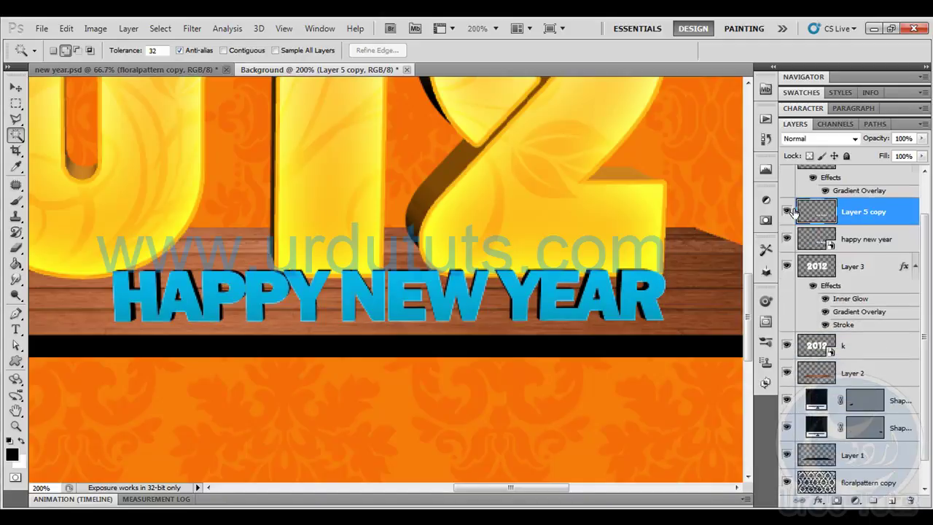
pyautogui.keyDown('ctrl'); pyautogui.click(819, 217); pyautogui.keyUp('ctrl')
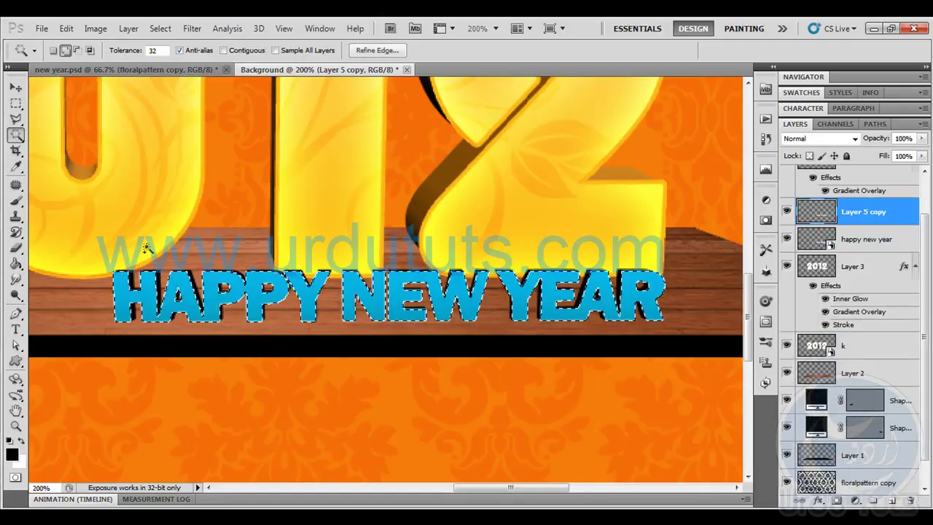
pyautogui.click(16, 263)
pyautogui.hotkey('ctrl', 'd')
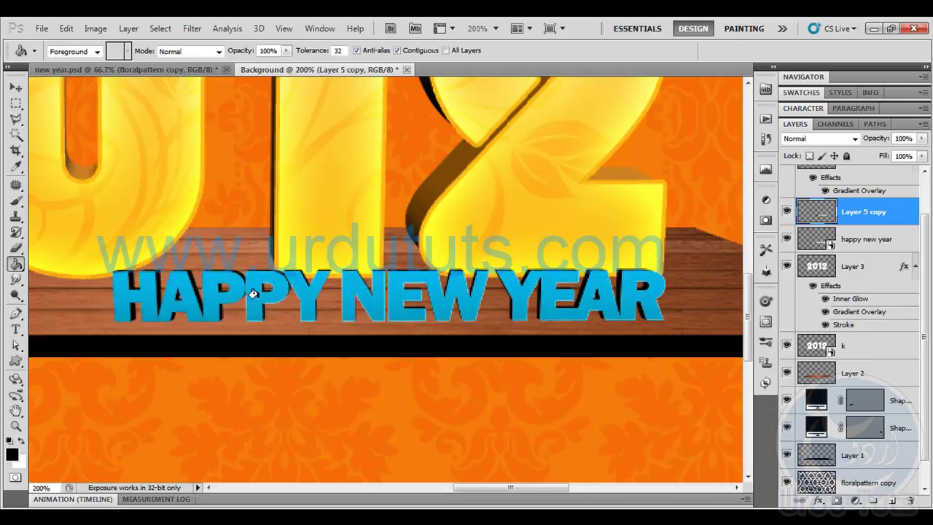
# Move Layer 5 copy beneath the happy new year layer and distort it into a flattened shadow, about 106% wide and 51% high.
pyautogui.scroll(2, 874, 257)
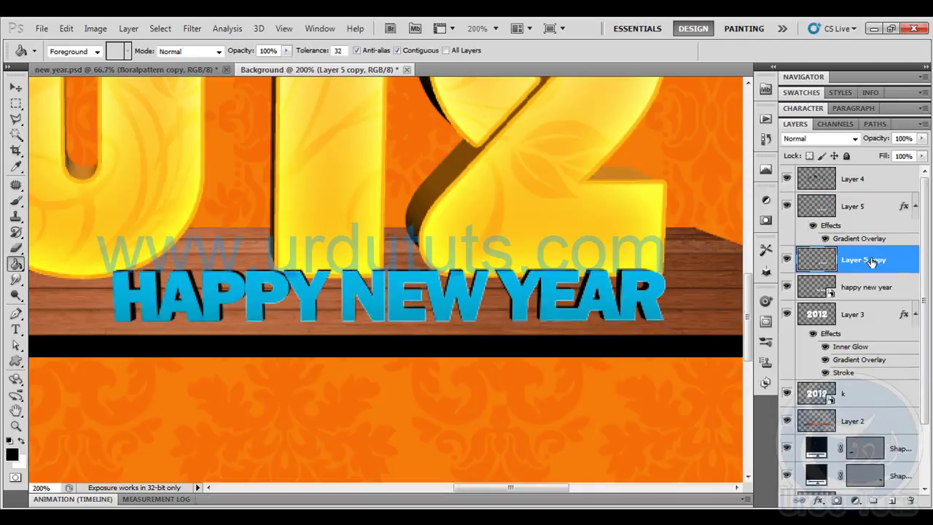
pyautogui.moveTo(859, 261); pyautogui.dragTo(861, 285)
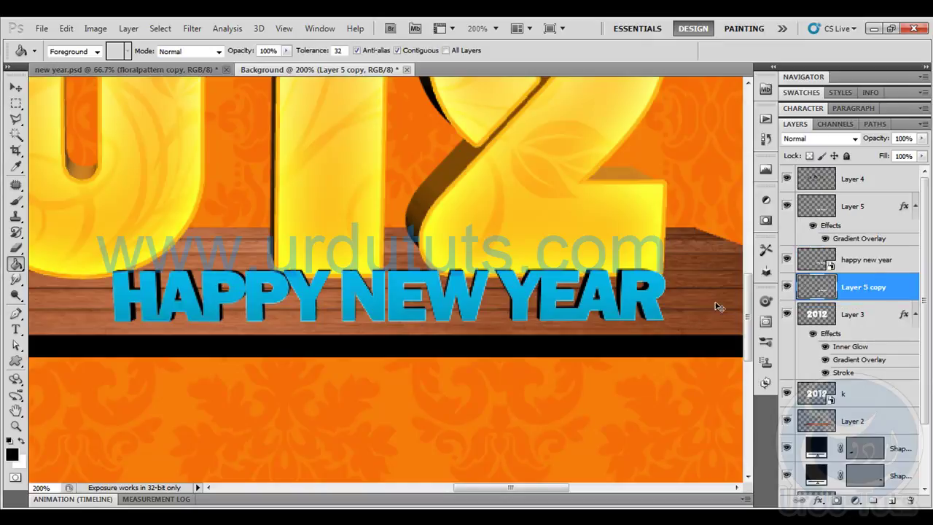
pyautogui.hotkey('ctrl', 't')
pyautogui.rightClick(552, 301)
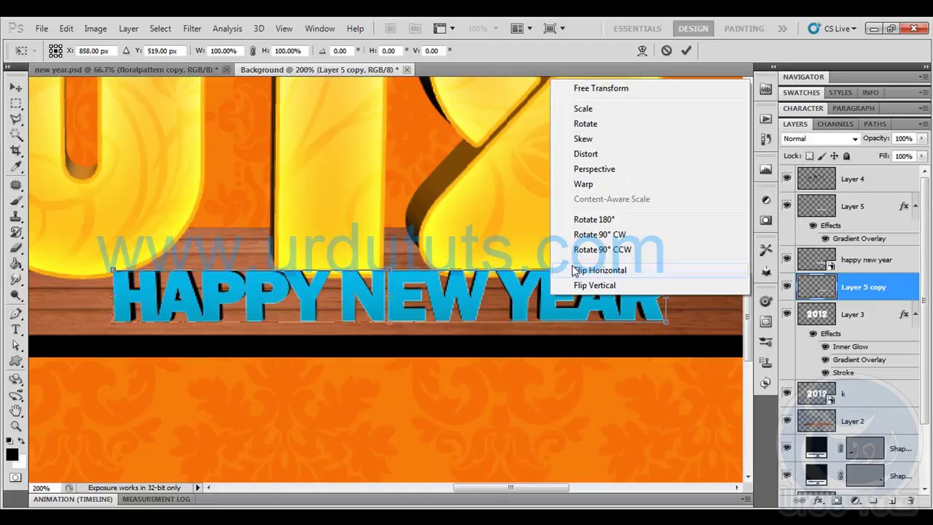
pyautogui.click(592, 154)
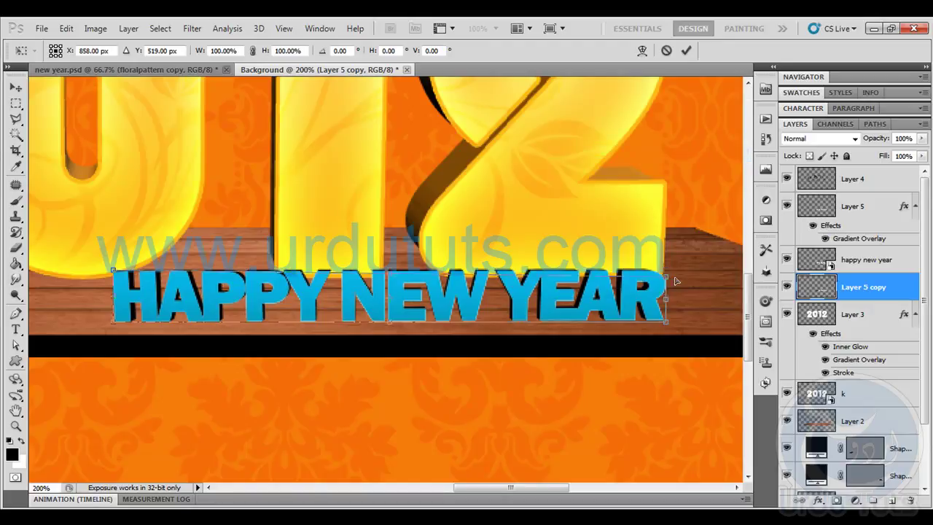
pyautogui.moveTo(667, 274); pyautogui.dragTo(688, 296)
pyautogui.moveTo(114, 271); pyautogui.dragTo(103, 305)
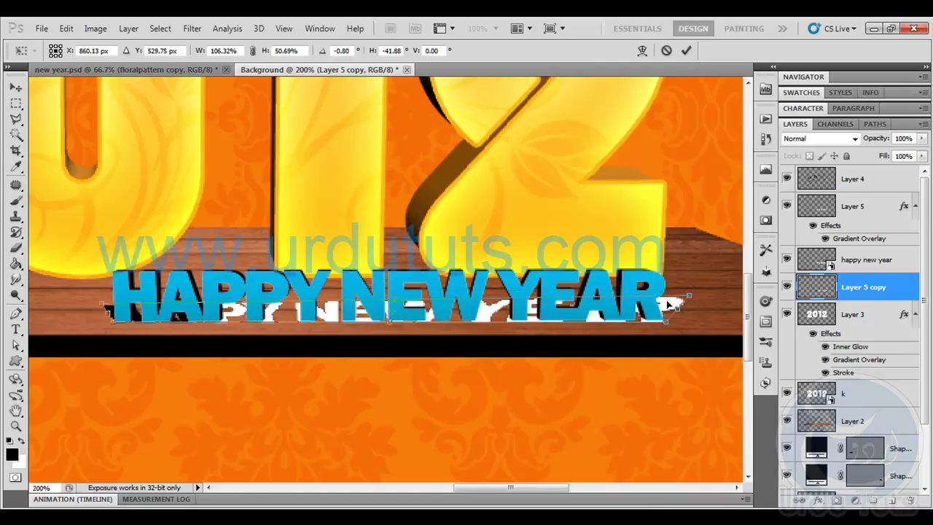
pyautogui.press('Up')
pyautogui.press('Up')
pyautogui.press('Up')
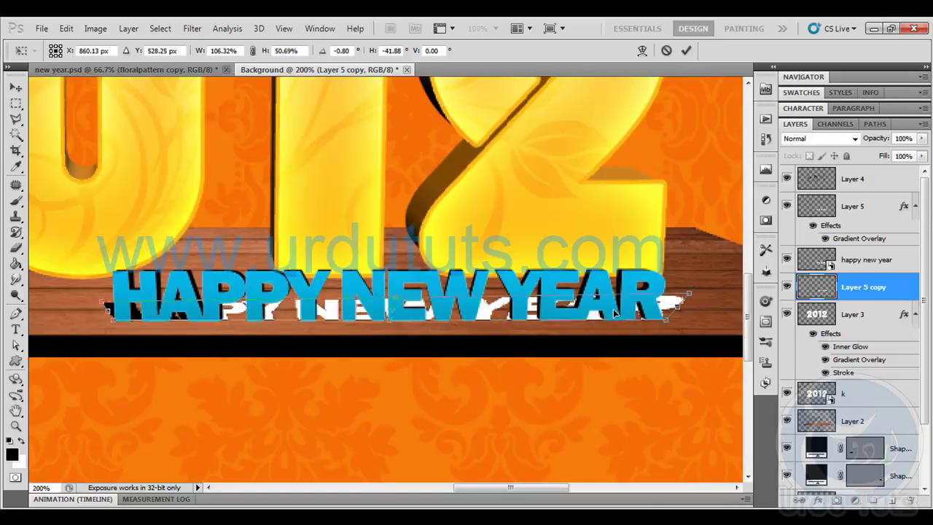
pyautogui.press('Return')
# Apply a black Color Overlay to the flattened text copy and lower its layer opacity to 32%.
pyautogui.press('g')
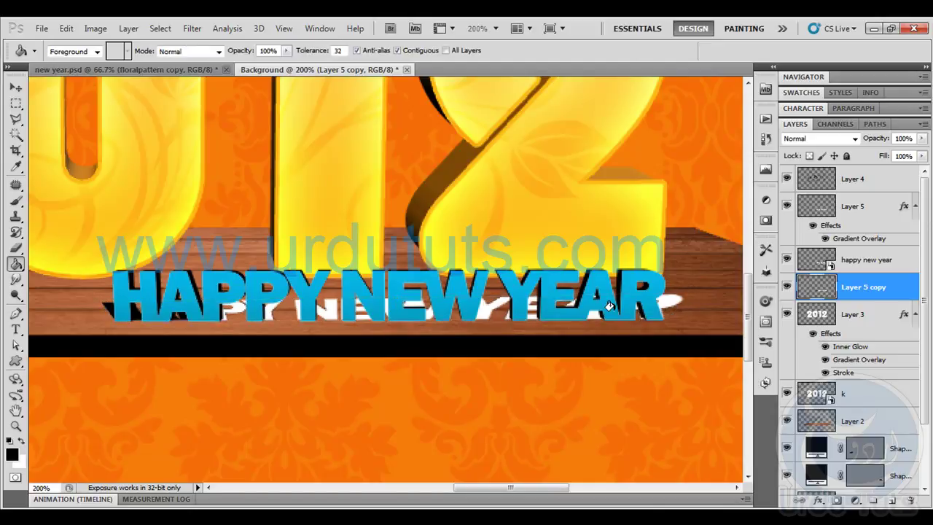
pyautogui.click(818, 500)
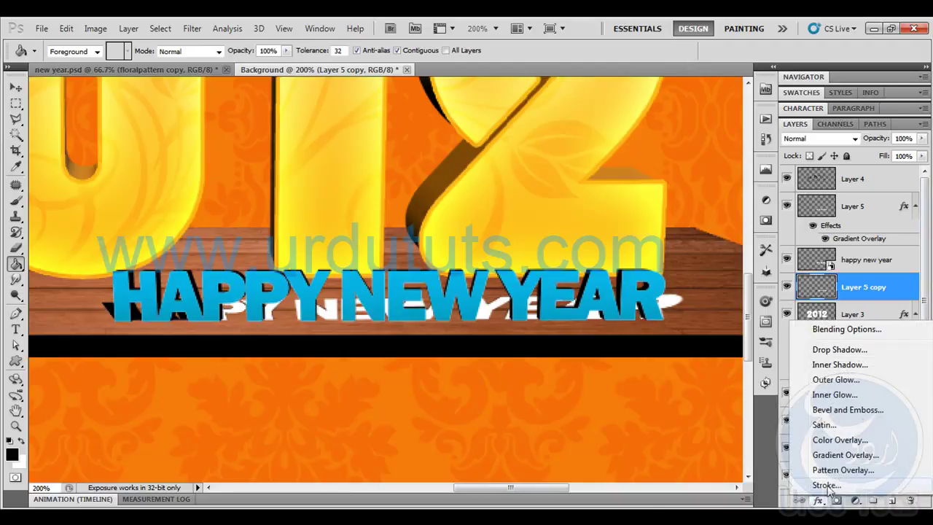
pyautogui.click(838, 440)
pyautogui.click(782, 168)
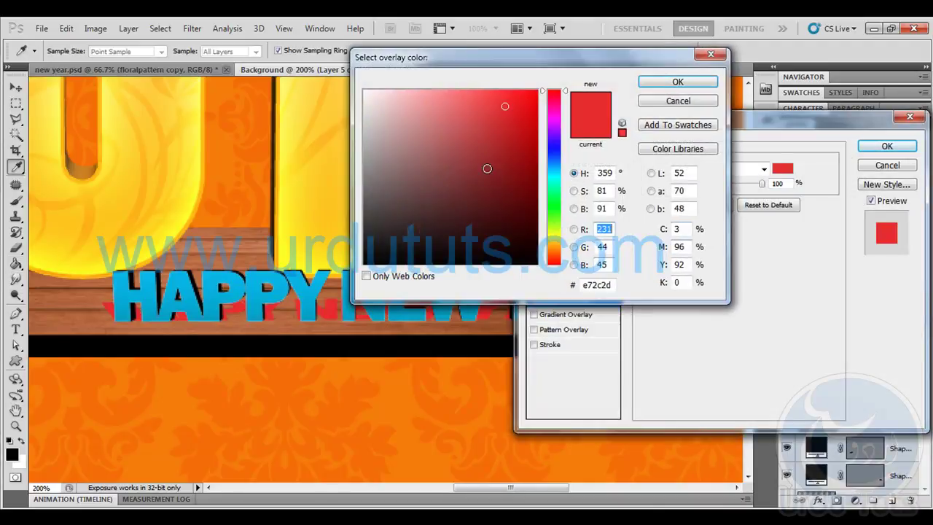
pyautogui.moveTo(495, 182); pyautogui.dragTo(587, 379)
pyautogui.click(669, 81)
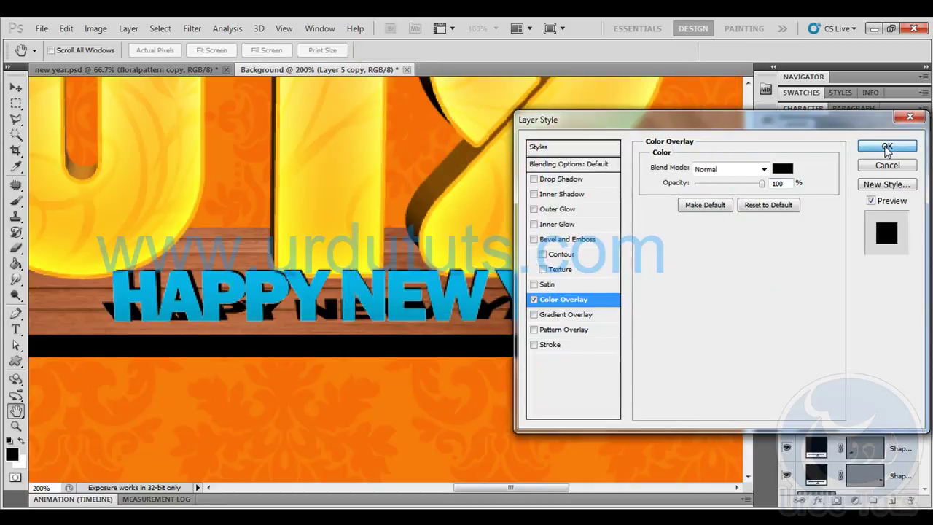
pyautogui.click(887, 146)
pyautogui.moveTo(865, 141); pyautogui.dragTo(829, 142)
# Apply a Gaussian Blur with a 1.2-pixel radius to Layer 5 copy and raise the layer's opacity to 59%.
pyautogui.click(201, 27)
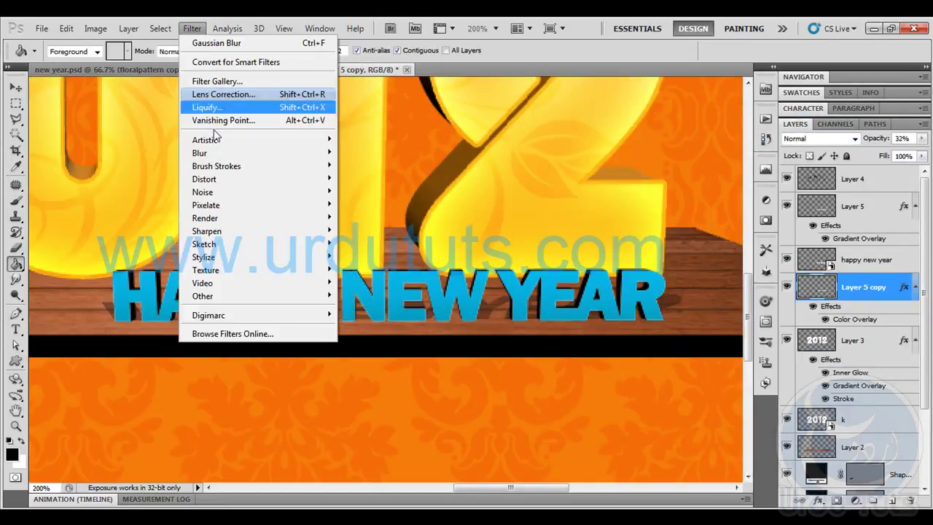
pyautogui.moveTo(255, 152)
pyautogui.click(380, 206)
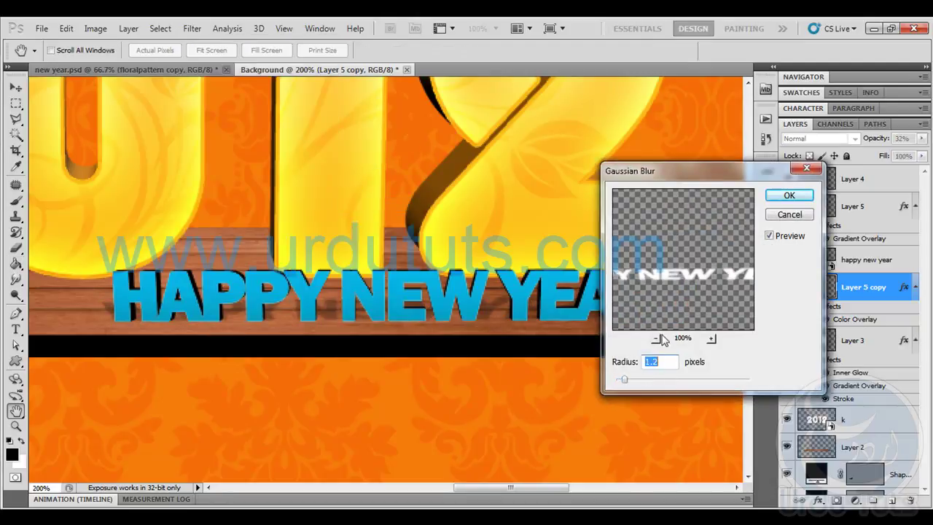
pyautogui.click(788, 197)
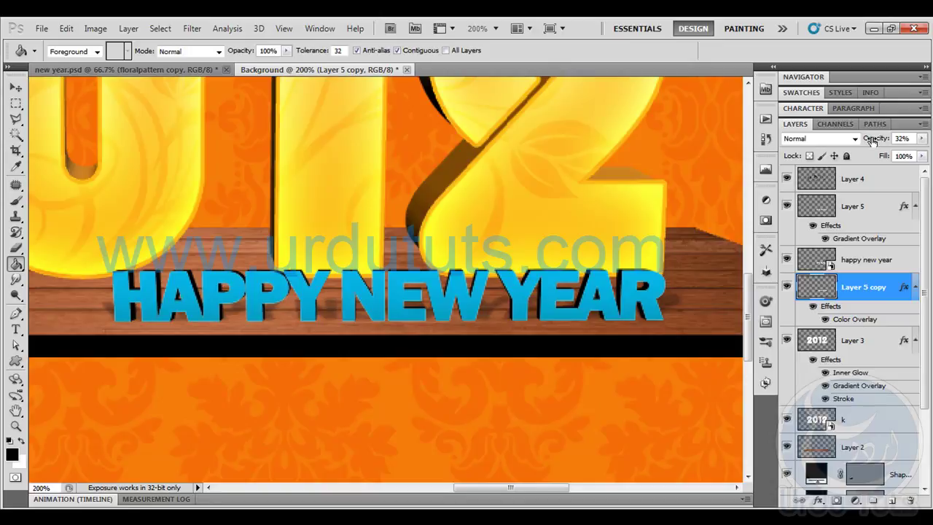
pyautogui.moveTo(873, 141); pyautogui.dragTo(891, 141)
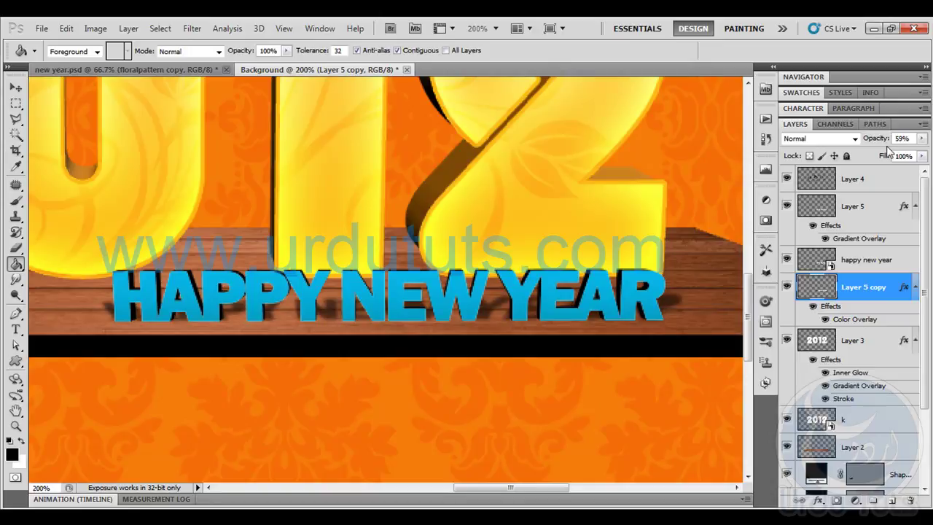
# Open lights.psd and bring its lamp group into the Background document, on the shelf in front of the first 2.
pyautogui.hotkey('ctrl', '0')
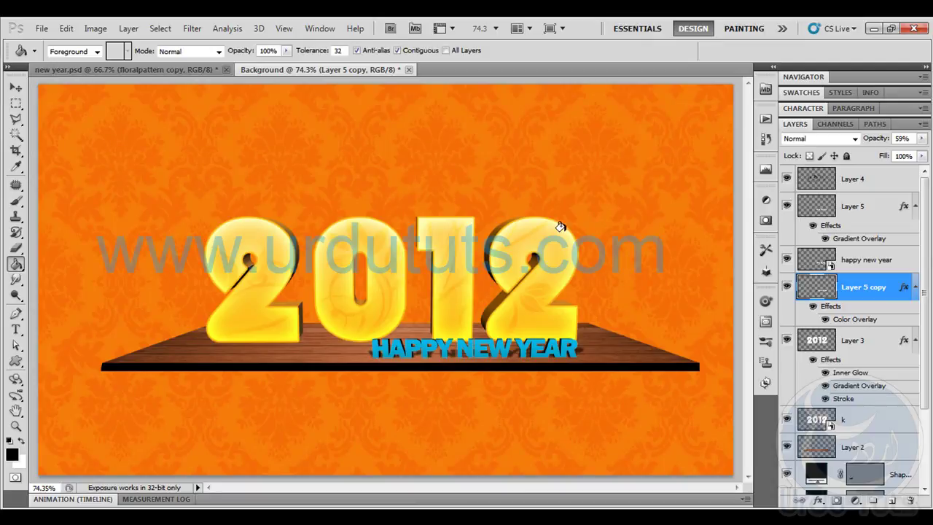
pyautogui.click(180, 70)
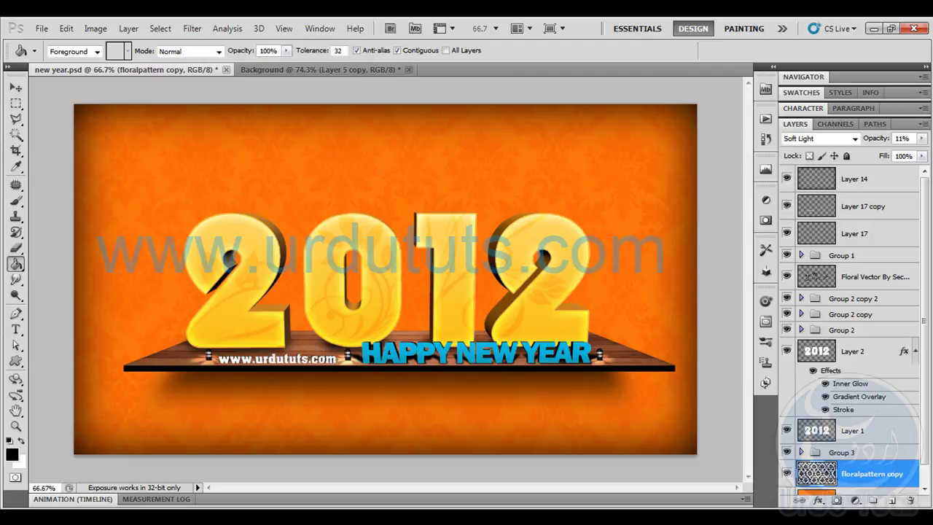
pyautogui.click(111, 518)
pyautogui.moveTo(658, 291); pyautogui.dragTo(487, 149)
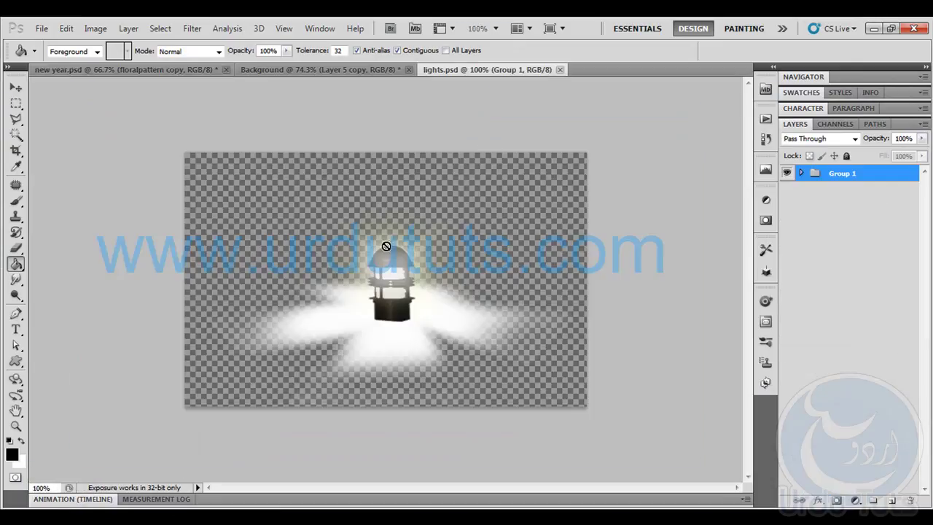
pyautogui.click(16, 88)
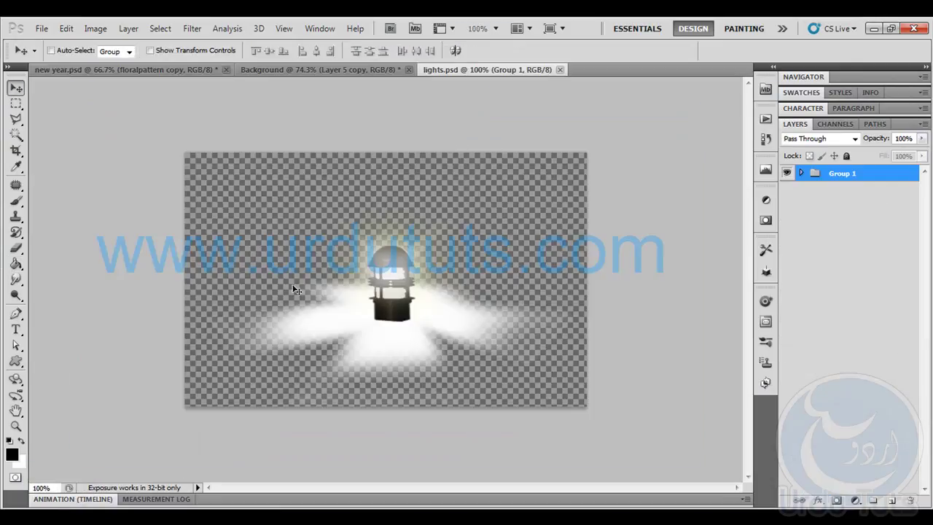
pyautogui.moveTo(385, 290); pyautogui.dragTo(275, 343)
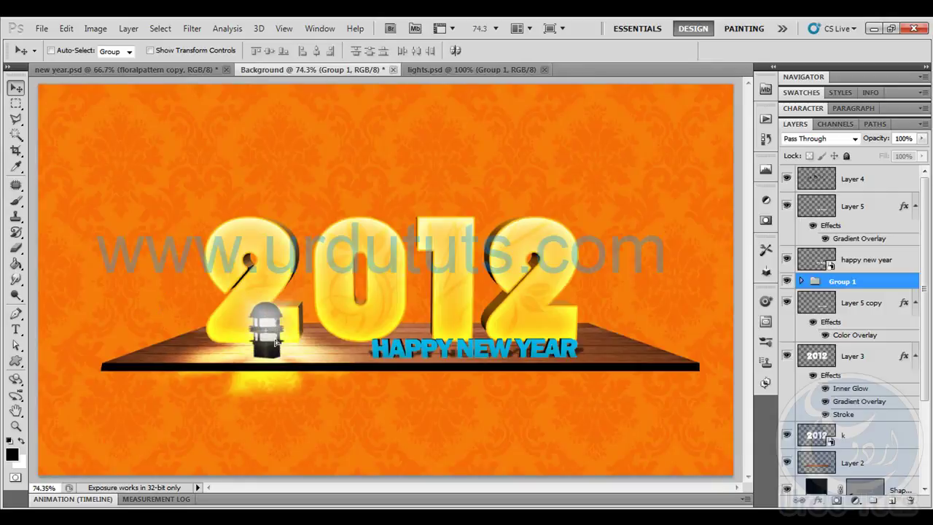
# Shrink the lamp group and set it and two duplicates along the shelf, left of the 2012, before HAPPY and after YEAR.
pyautogui.hotkey('ctrl', 't')
pyautogui.moveTo(400, 273); pyautogui.dragTo(583, 357)
pyautogui.press('Return')
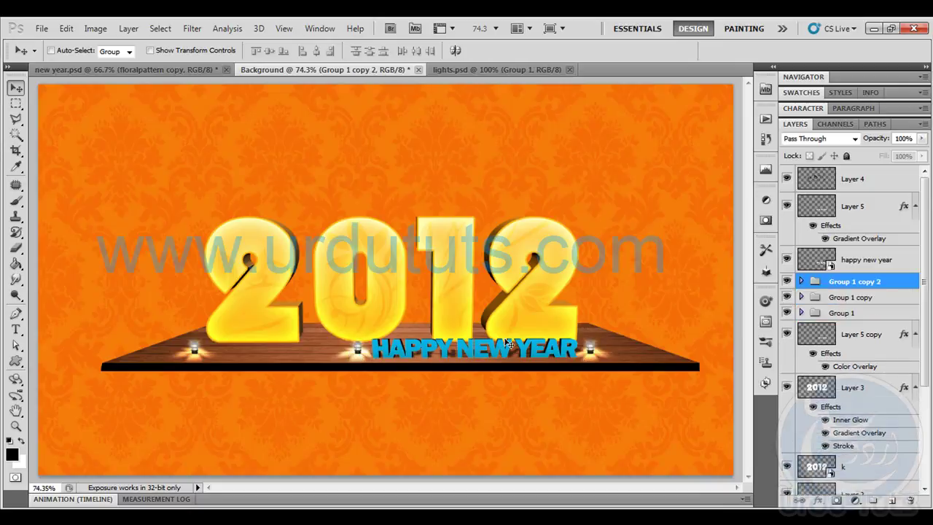
# Select all three lamp groups and scale them down together on the shelf.
pyautogui.keyDown('shift'); pyautogui.click(851, 312); pyautogui.keyUp('shift')
pyautogui.hotkey('ctrl', 'r')
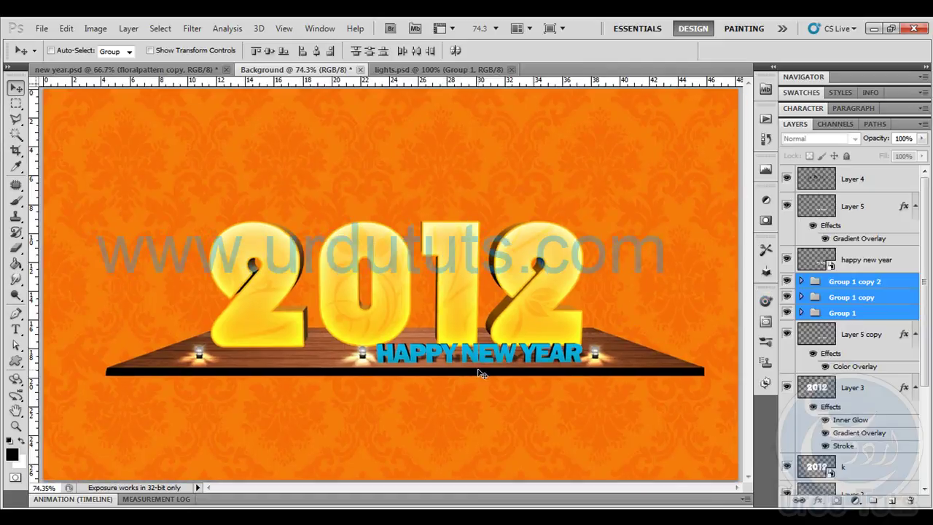
pyautogui.hotkey('ctrl', 't')
pyautogui.moveTo(625, 338); pyautogui.dragTo(585, 343)
pyautogui.press('Return')
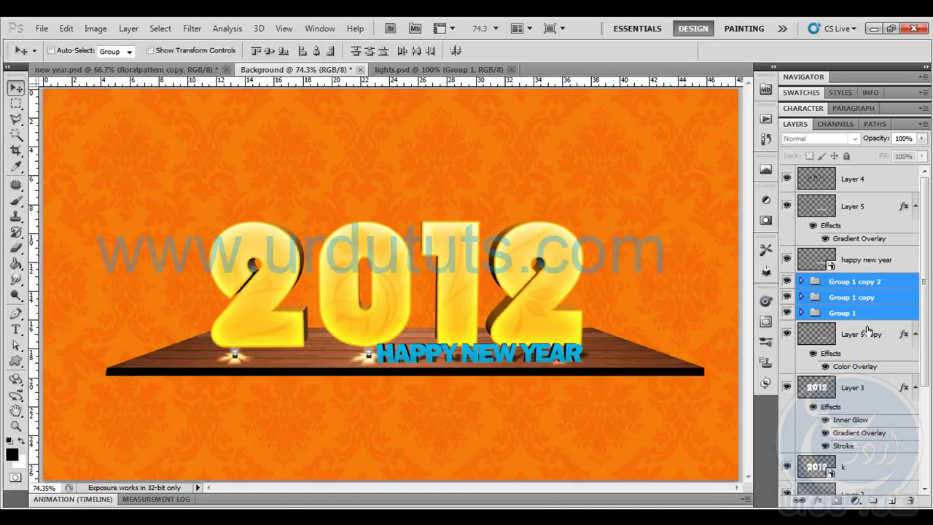
# Move Group 1's lamp toward the shelf's left end and Group 1 copy 2's lamp to the right of YEAR.
pyautogui.click(848, 314)
pyautogui.moveTo(234, 353); pyautogui.dragTo(183, 352)
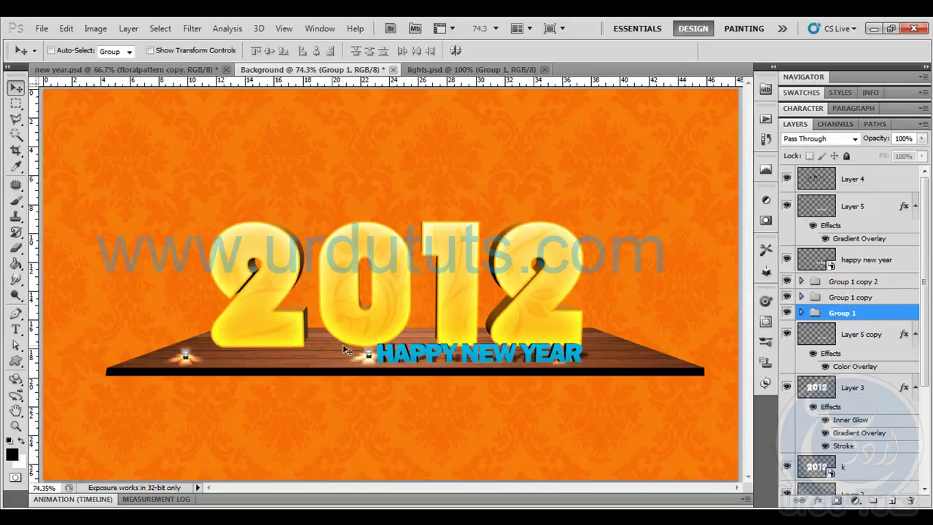
pyautogui.click(838, 298)
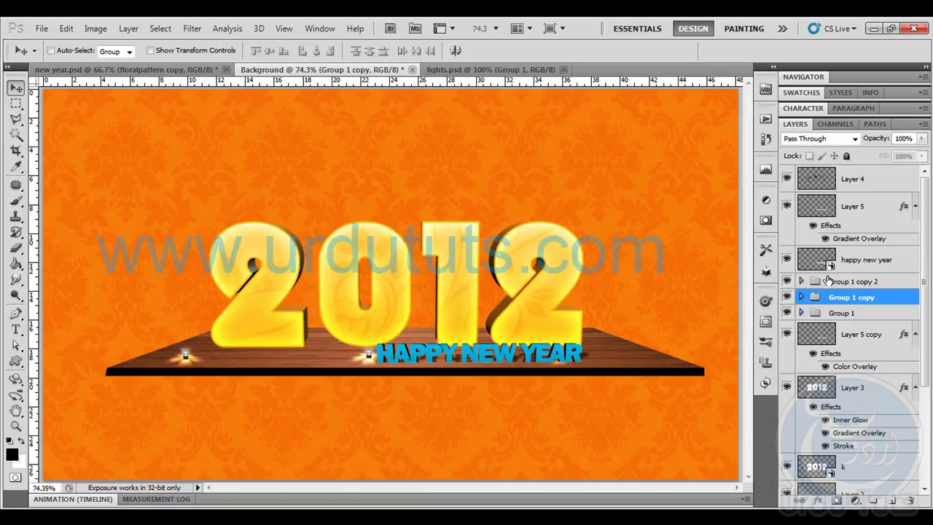
pyautogui.click(838, 282)
pyautogui.moveTo(548, 357); pyautogui.dragTo(595, 357)
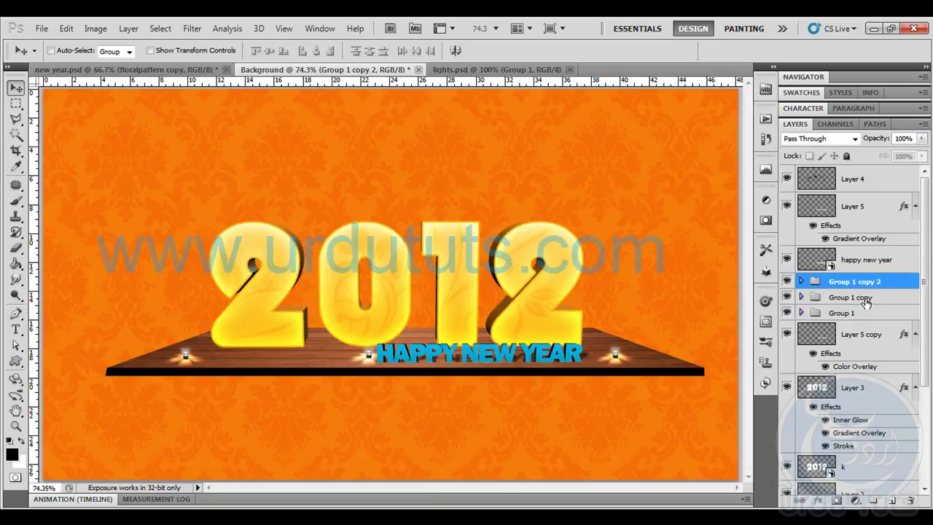
# Place the web address artwork above Group 1 copy, scaled to about 47%, and position it between the left and middle lamps.
pyautogui.click(866, 299)
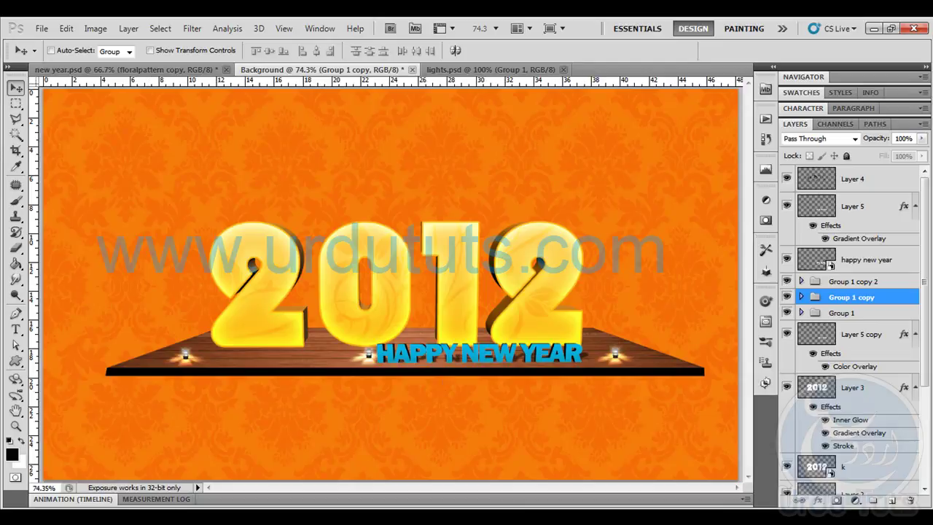
pyautogui.click(191, 516)
pyautogui.click(425, 417)
pyautogui.moveTo(430, 395); pyautogui.dragTo(259, 342)
pyautogui.moveTo(654, 139); pyautogui.dragTo(571, 172)
pyautogui.moveTo(478, 300); pyautogui.dragTo(362, 363)
pyautogui.moveTo(470, 256); pyautogui.dragTo(399, 278)
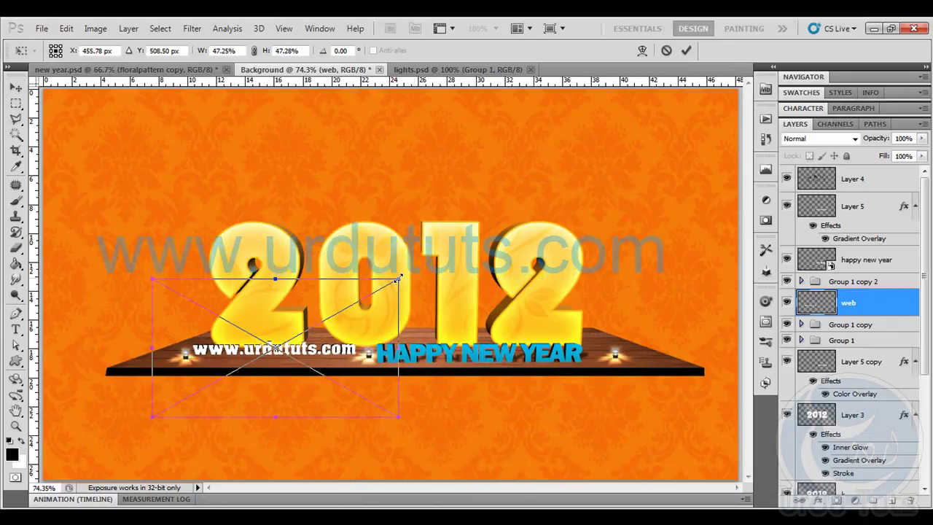
pyautogui.moveTo(343, 343); pyautogui.dragTo(342, 345)
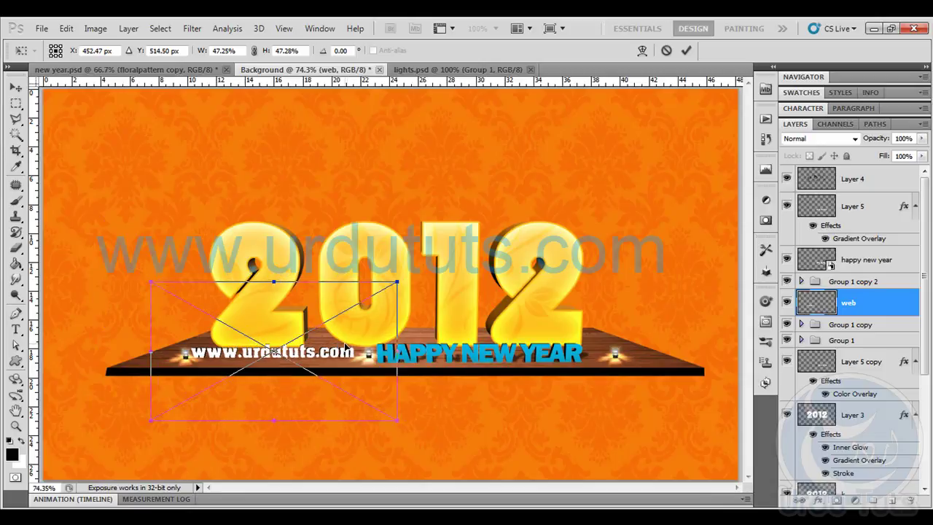
pyautogui.press('Return')
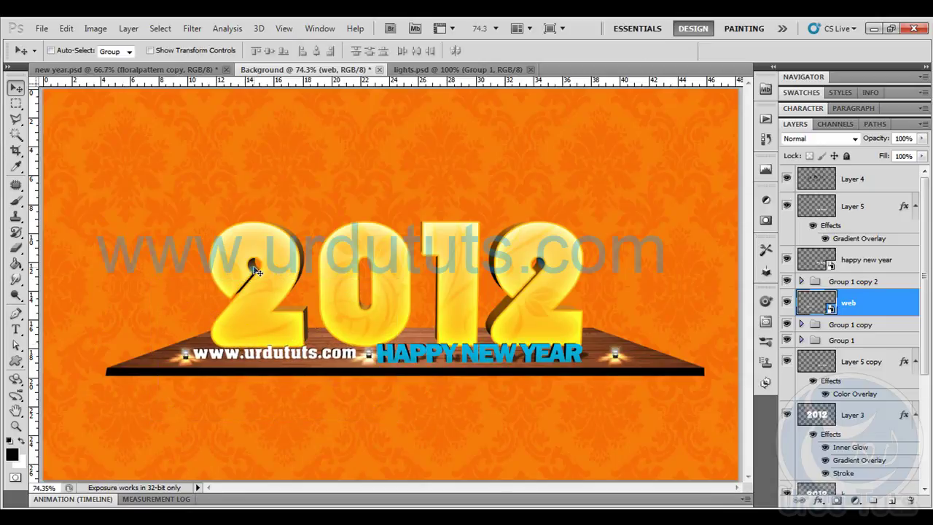
# Try to apply a Gradient Overlay with the Orange 14 - 3D preset to the web layer.
pyautogui.click(818, 502)
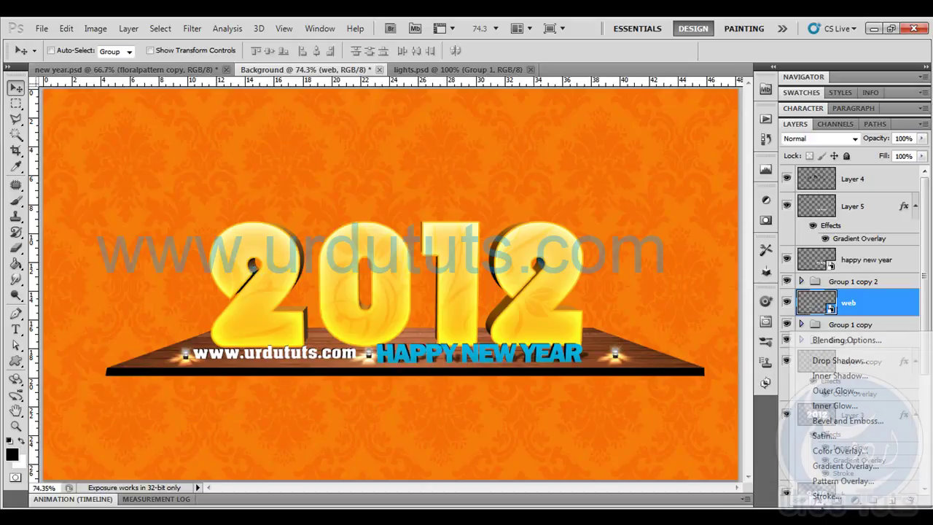
pyautogui.click(841, 466)
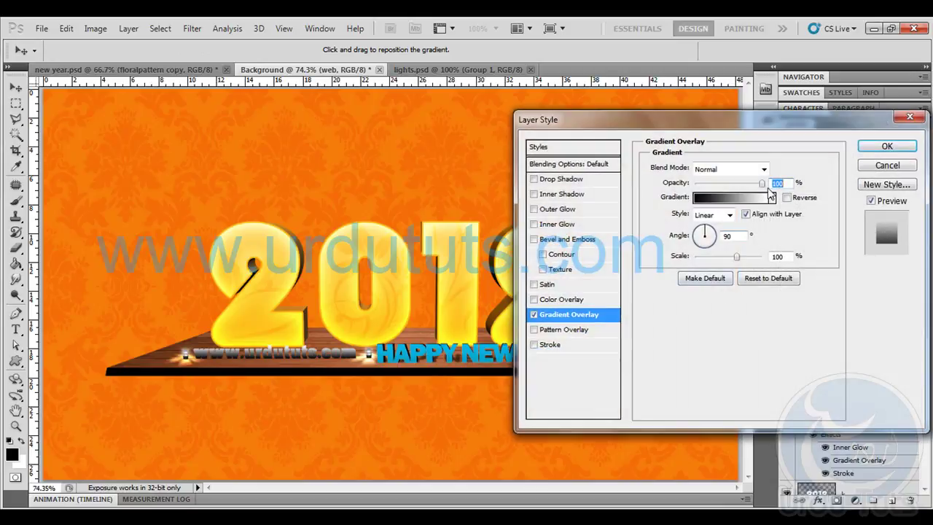
pyautogui.click(739, 198)
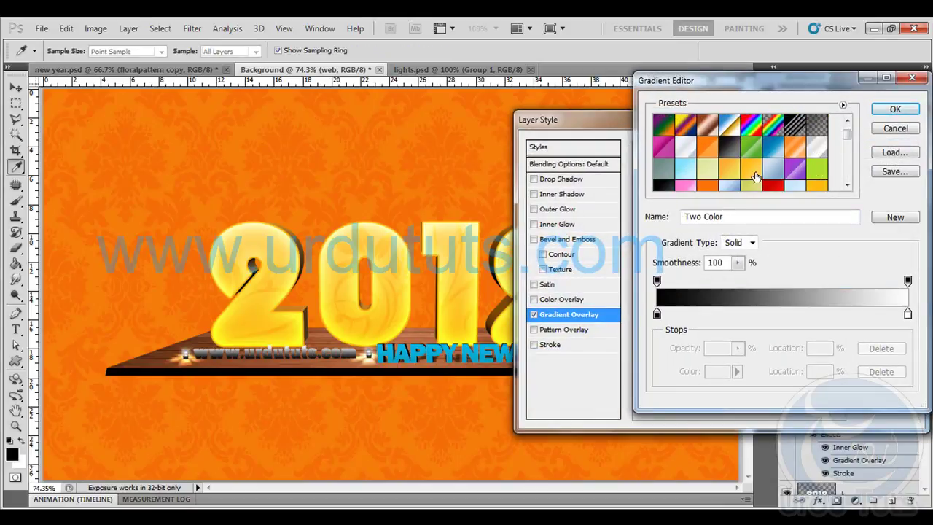
pyautogui.click(755, 178)
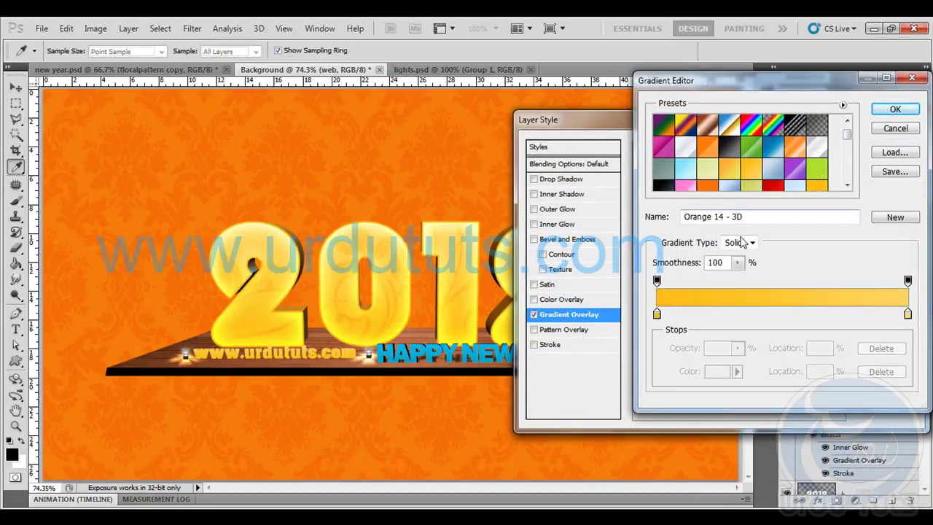
pyautogui.click(875, 109)
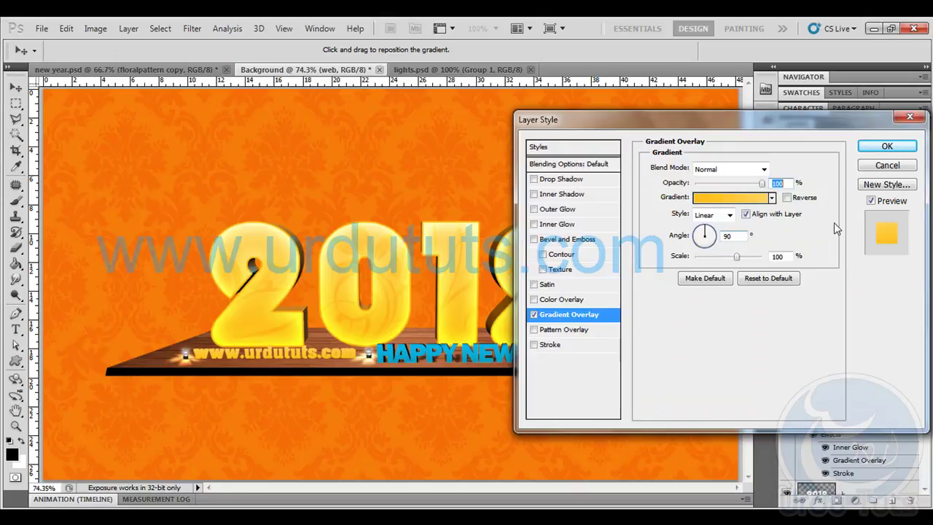
pyautogui.click(874, 148)
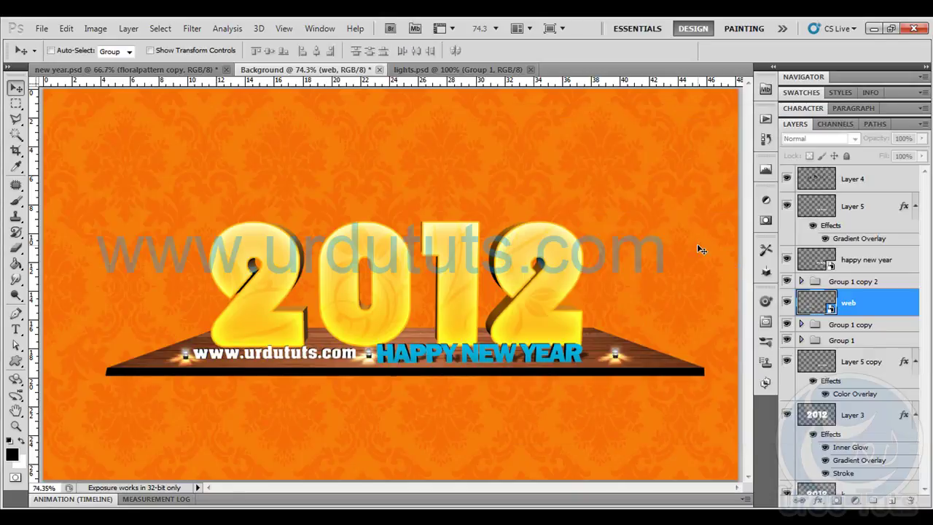
# Select the white web address lettering with the Magic Wand and copy it to a new layer.
pyautogui.click(15, 135)
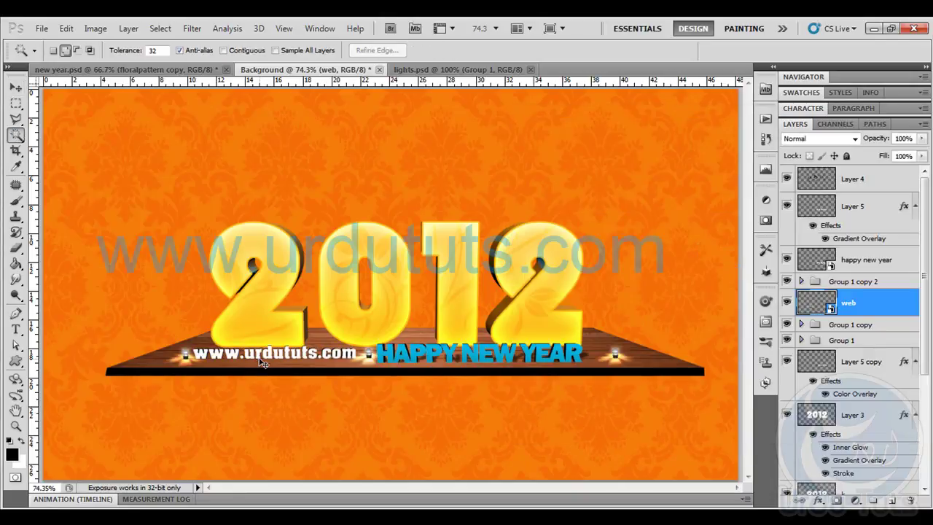
pyautogui.hotkey('ctrl', '+')
pyautogui.hotkey('ctrl', '+')
pyautogui.moveTo(260, 358); pyautogui.dragTo(510, 171)
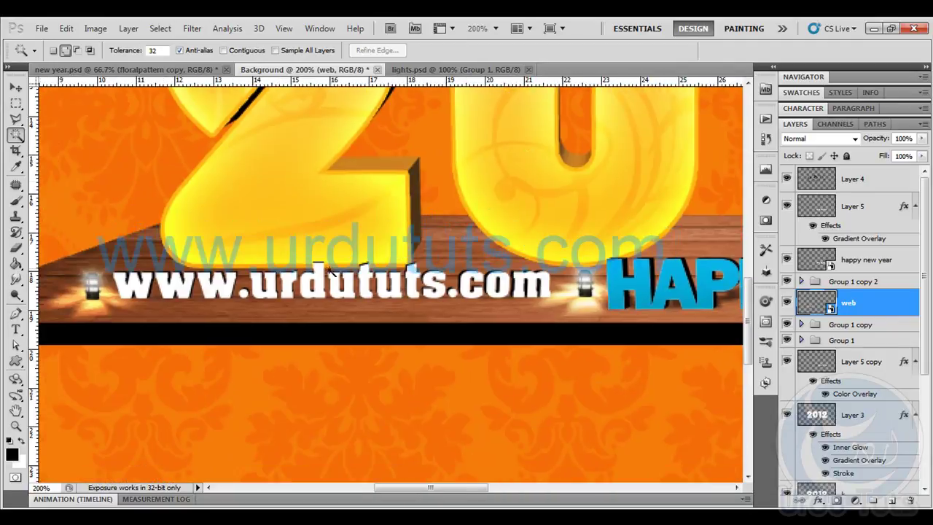
pyautogui.click(316, 268)
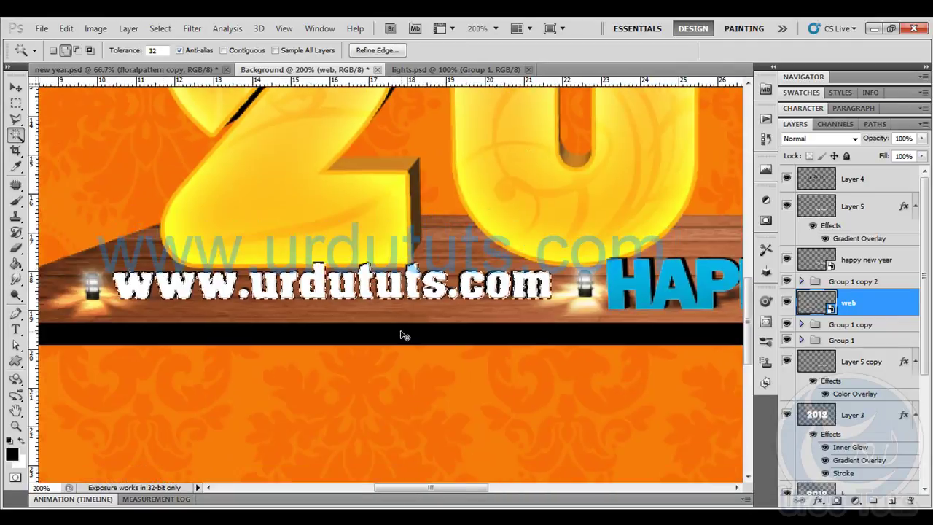
pyautogui.hotkey('ctrl', 'j')
# Apply a Gradient Overlay with a golden-orange preset to Layer 6.
pyautogui.click(817, 501)
pyautogui.click(849, 464)
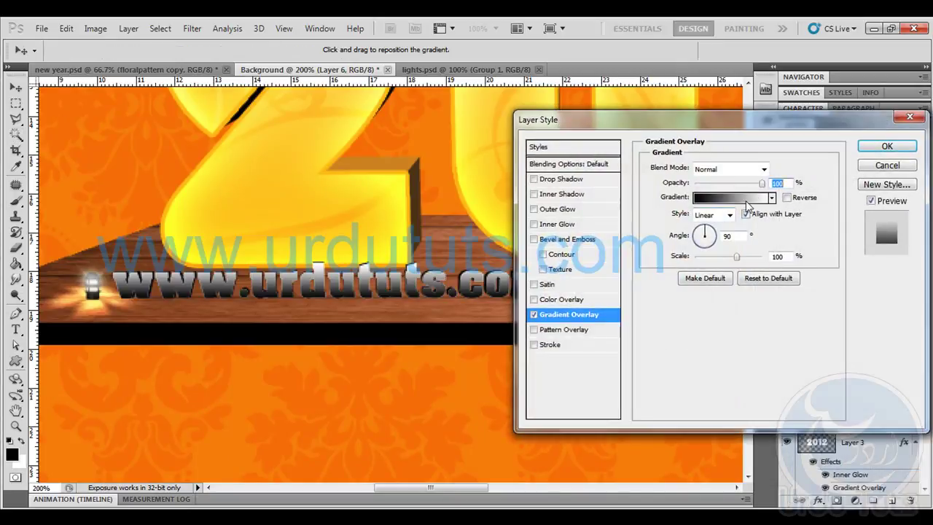
pyautogui.click(742, 200)
pyautogui.click(742, 187)
pyautogui.click(895, 109)
pyautogui.click(893, 142)
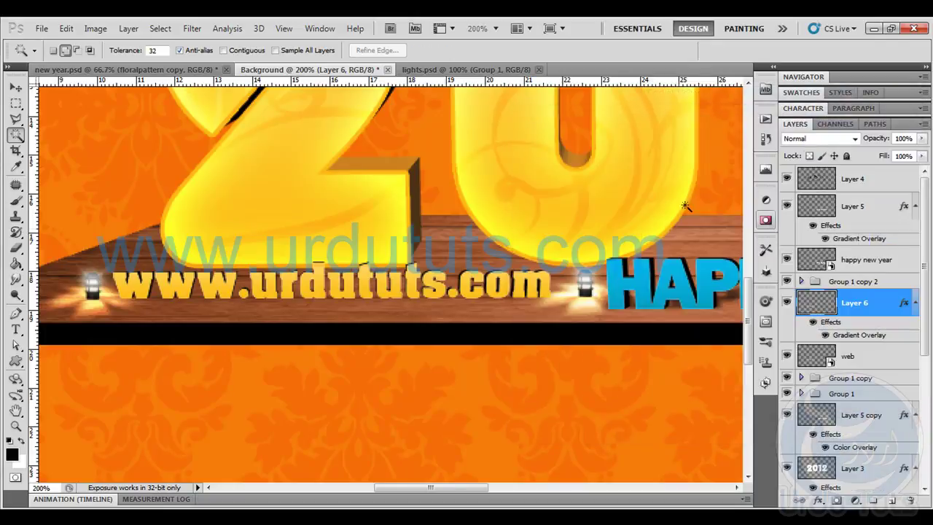
# Duplicate Layer 6 and remove the copy's layer effects.
pyautogui.moveTo(856, 312); pyautogui.dragTo(890, 499)
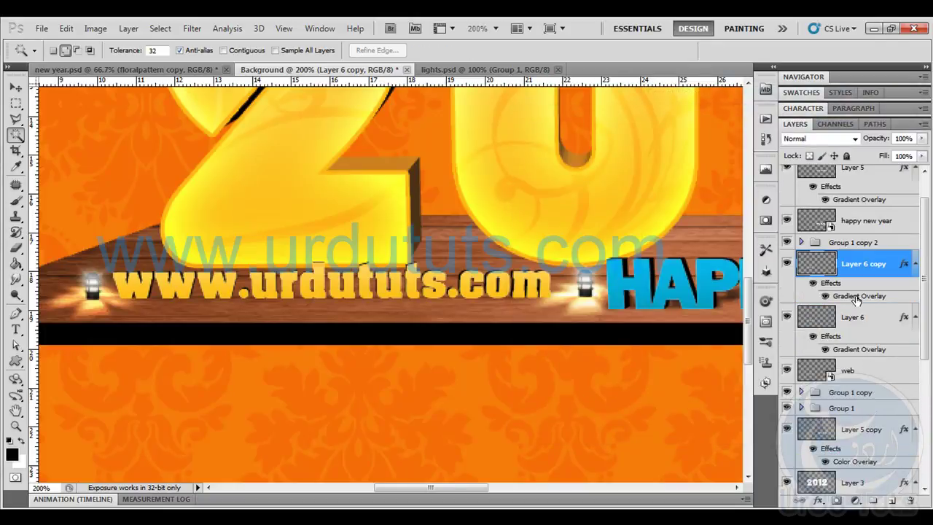
pyautogui.moveTo(903, 264); pyautogui.dragTo(910, 500)
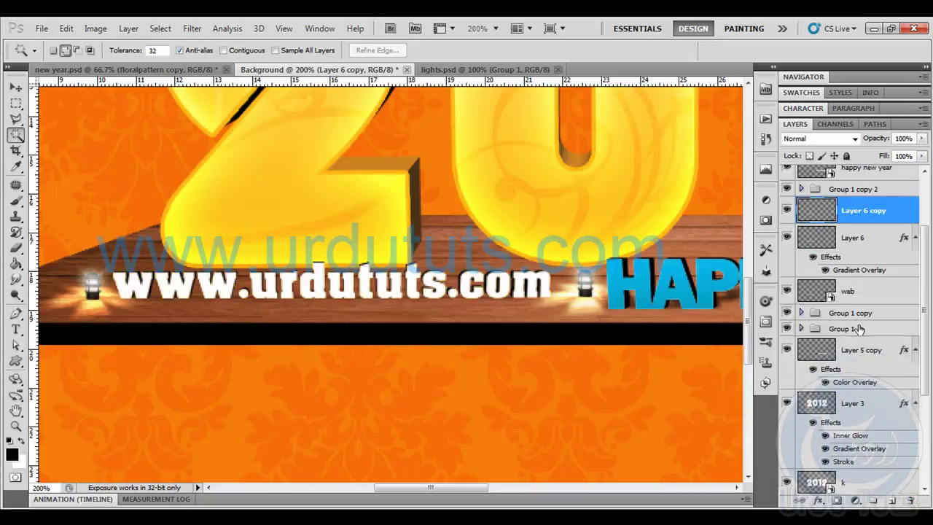
# Apply a black (000000) Color Overlay to Layer 6 copy and move it beneath the web layer.
pyautogui.click(818, 501)
pyautogui.click(831, 445)
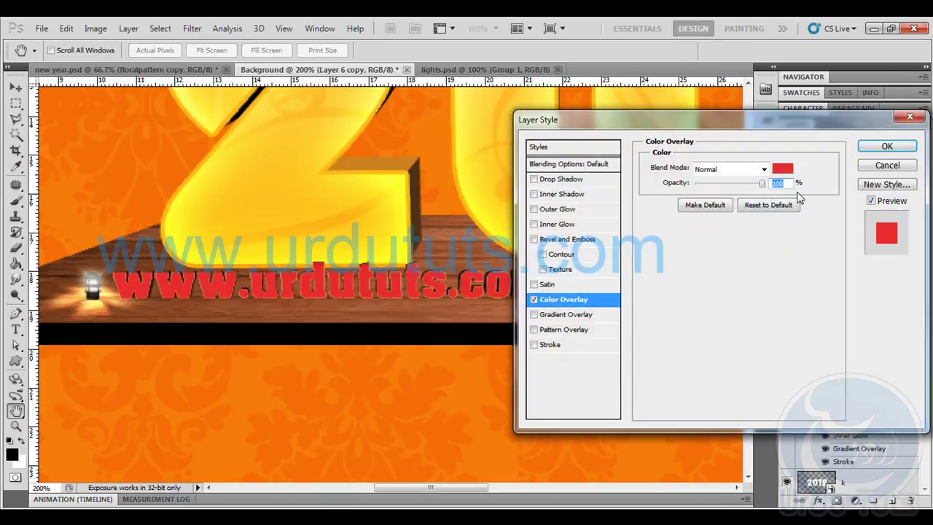
pyautogui.click(782, 169)
pyautogui.moveTo(448, 171); pyautogui.dragTo(656, 255)
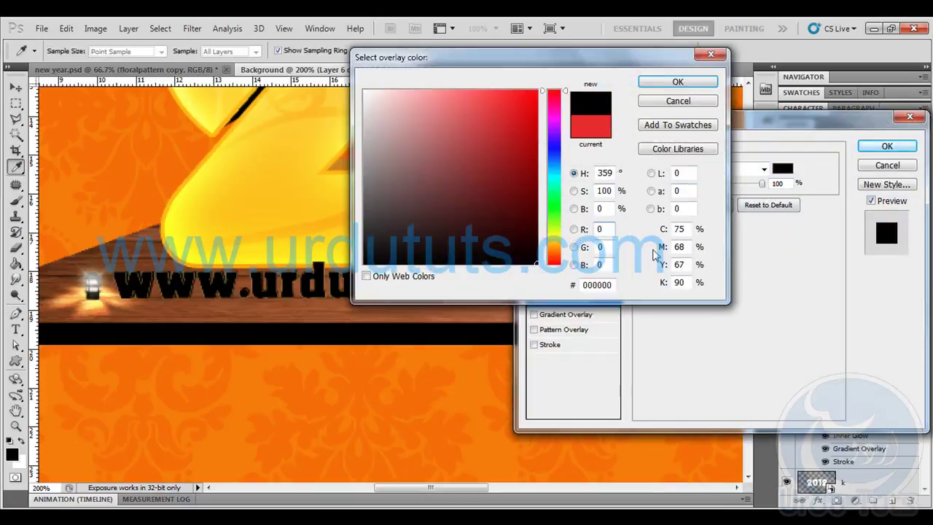
pyautogui.click(704, 83)
pyautogui.click(886, 146)
pyautogui.moveTo(872, 202); pyautogui.dragTo(864, 332)
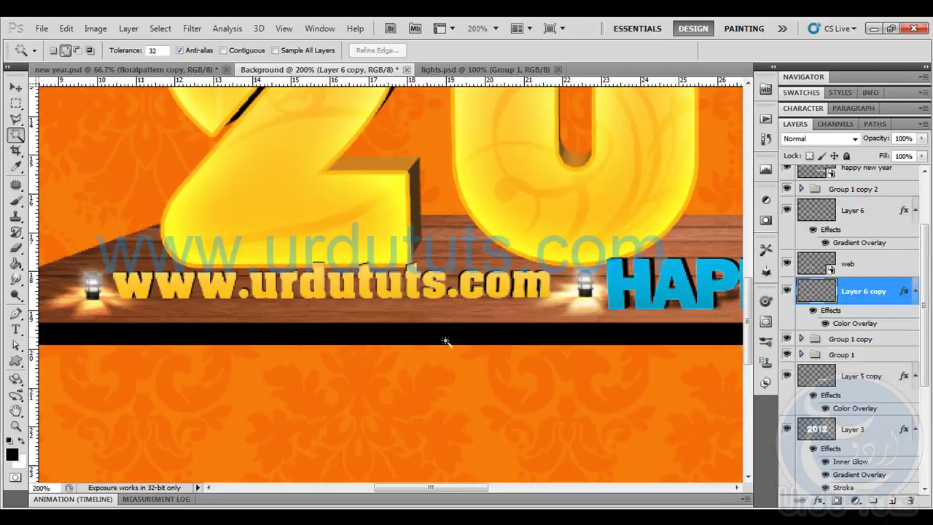
# Distort the black Layer 6 copy into a shadow behind the golden web address lettering and reduce its opacity.
pyautogui.hotkey('ctrl', 't')
pyautogui.rightClick(452, 289)
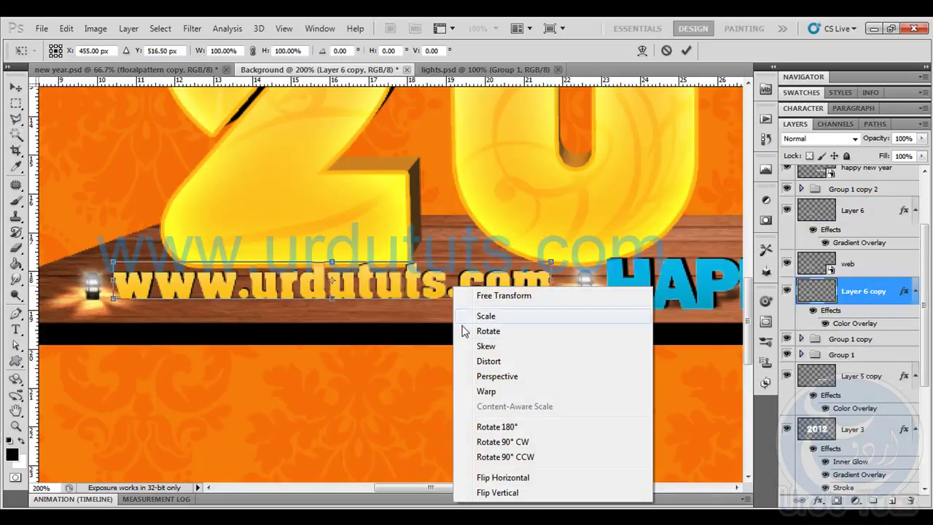
pyautogui.click(475, 360)
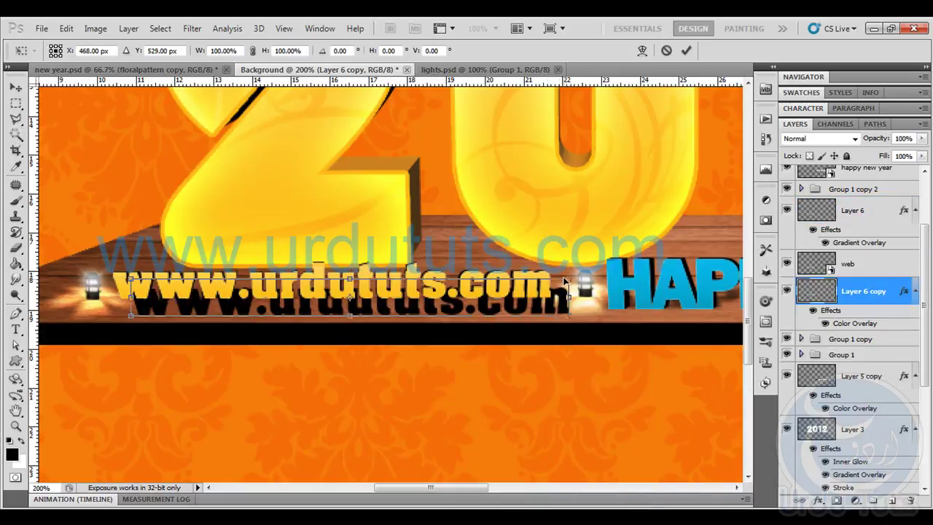
pyautogui.moveTo(552, 264); pyautogui.dragTo(567, 279)
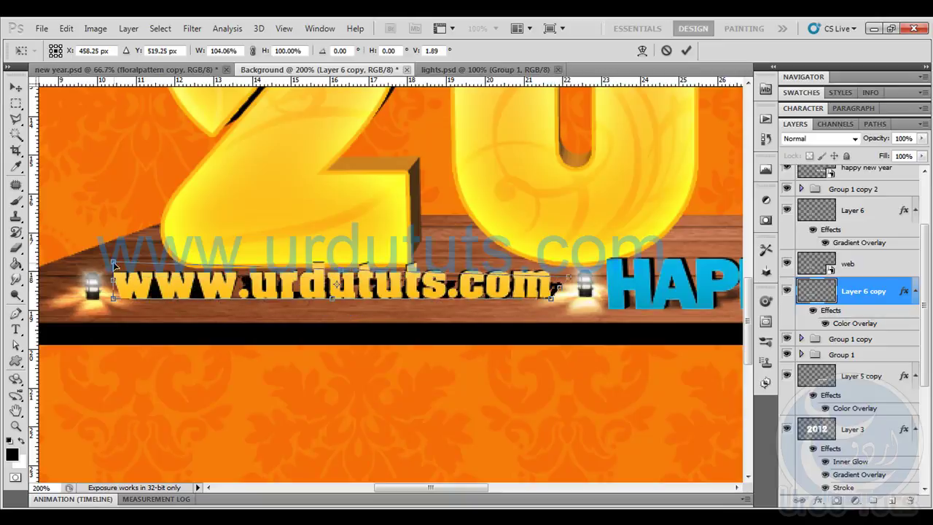
pyautogui.moveTo(113, 263); pyautogui.dragTo(103, 280)
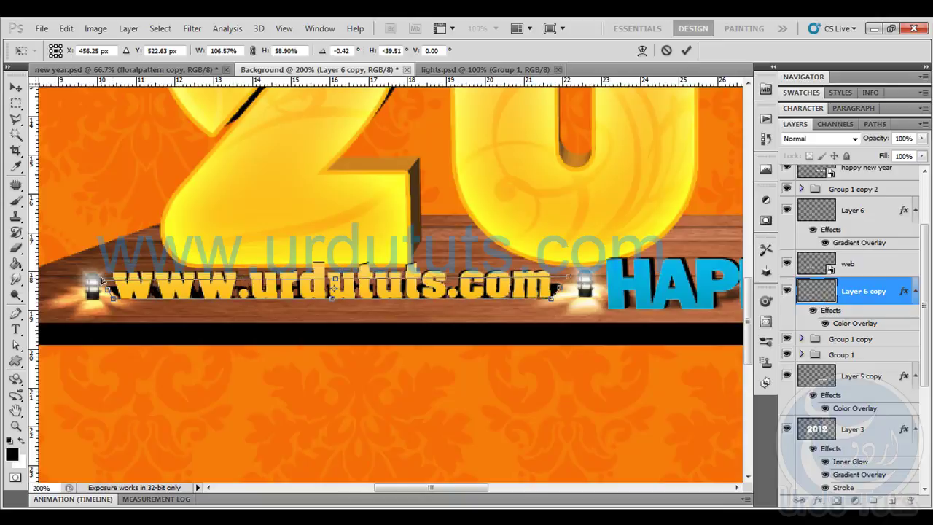
pyautogui.press('Return')
pyautogui.press('w')
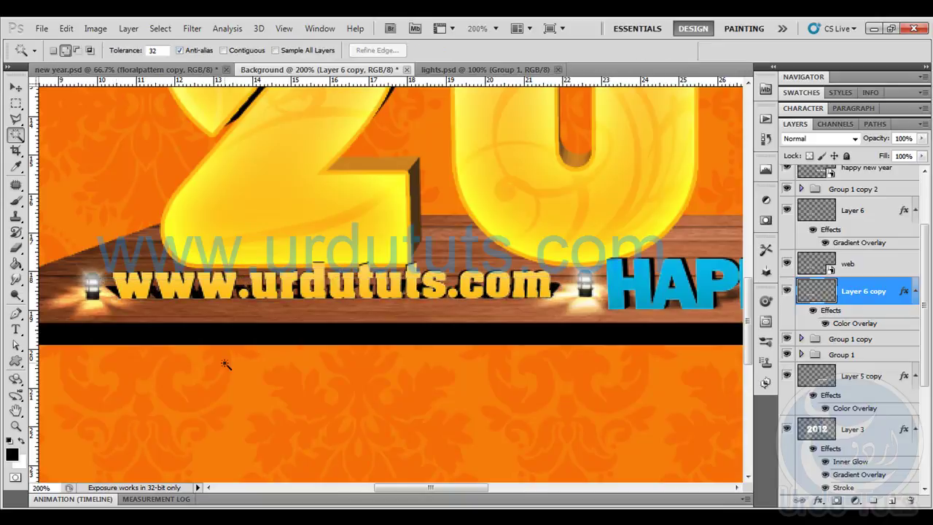
pyautogui.hotkey('ctrl', '0')
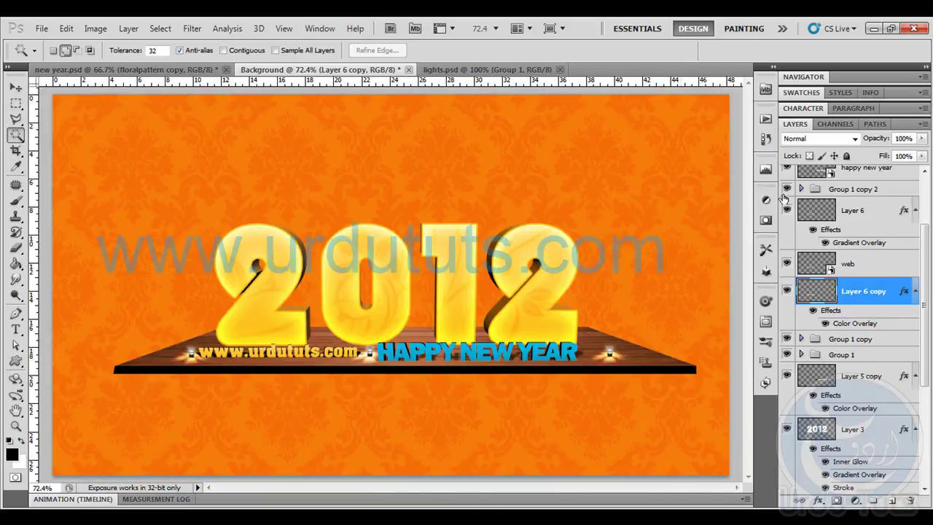
pyautogui.moveTo(877, 140); pyautogui.dragTo(844, 142)
# Check the reference design in new year.psd and add a new layer above Layer 4 in the Background document.
pyautogui.click(141, 70)
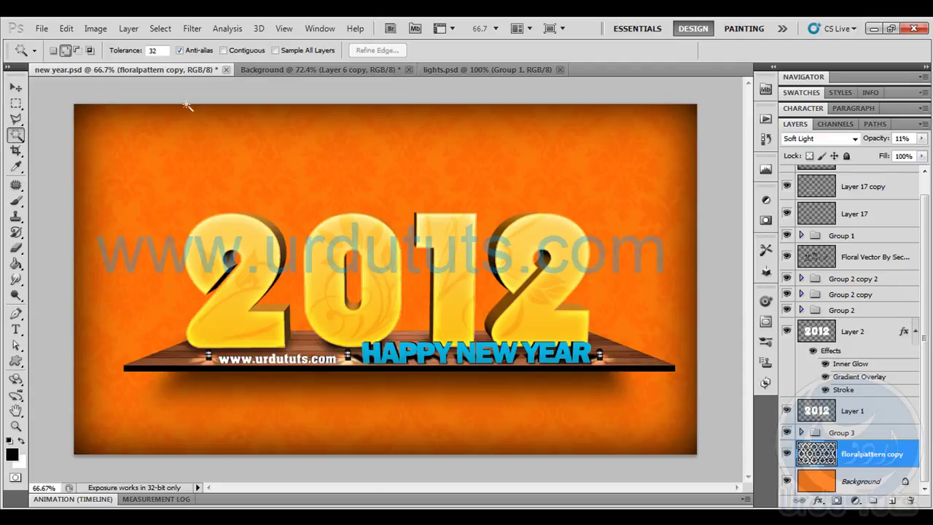
pyautogui.click(310, 70)
pyautogui.scroll(1, 860, 219)
pyautogui.click(863, 181)
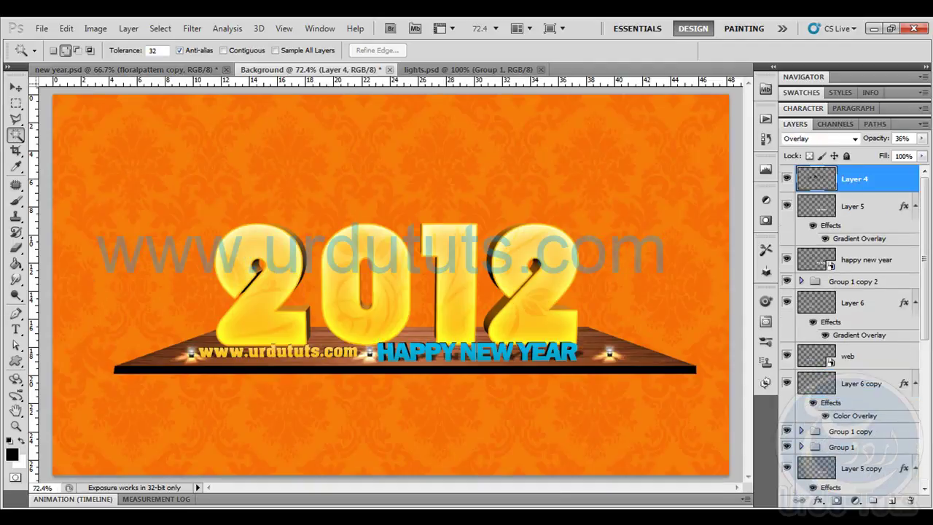
pyautogui.click(890, 501)
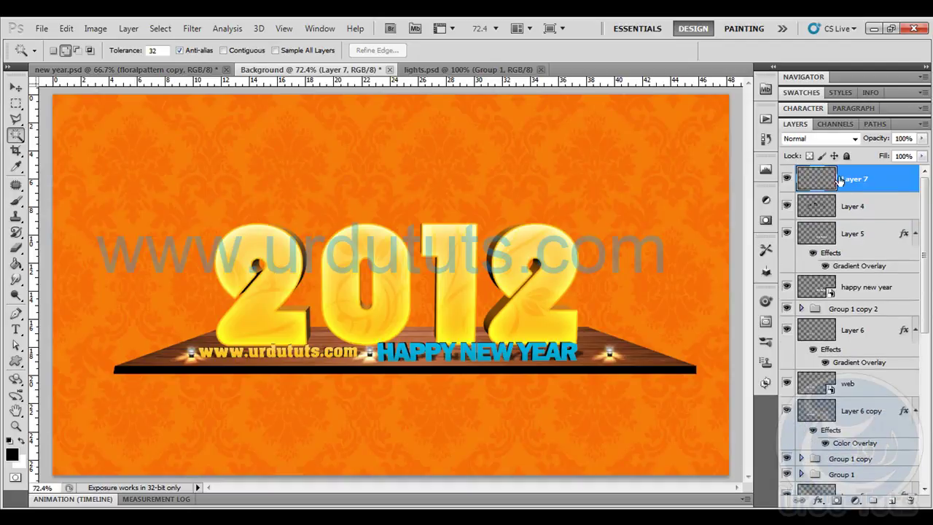
# Select the entire canvas with the Rectangular Marquee tool using a 50 px feather.
pyautogui.click(15, 103)
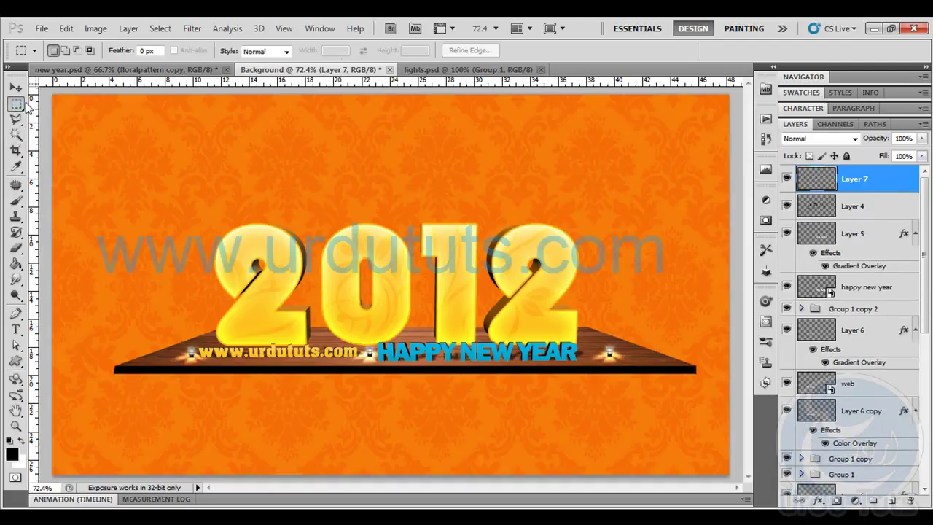
pyautogui.click(155, 51)
pyautogui.write('50')
pyautogui.press('Return')
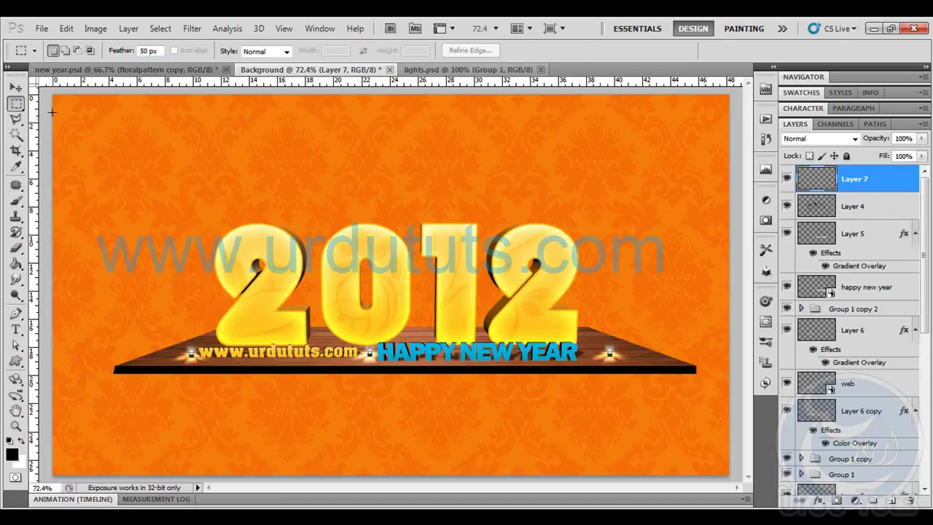
pyautogui.moveTo(52, 94); pyautogui.dragTo(730, 477)
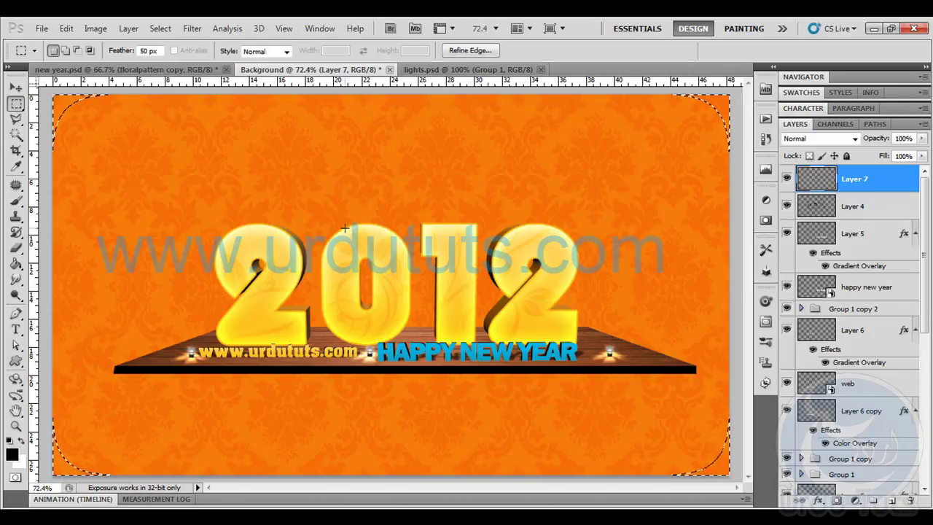
# Fill the inverted feathered selection on Layer 7 with black (000000) to darken the canvas edges, and deselect.
pyautogui.click(16, 264)
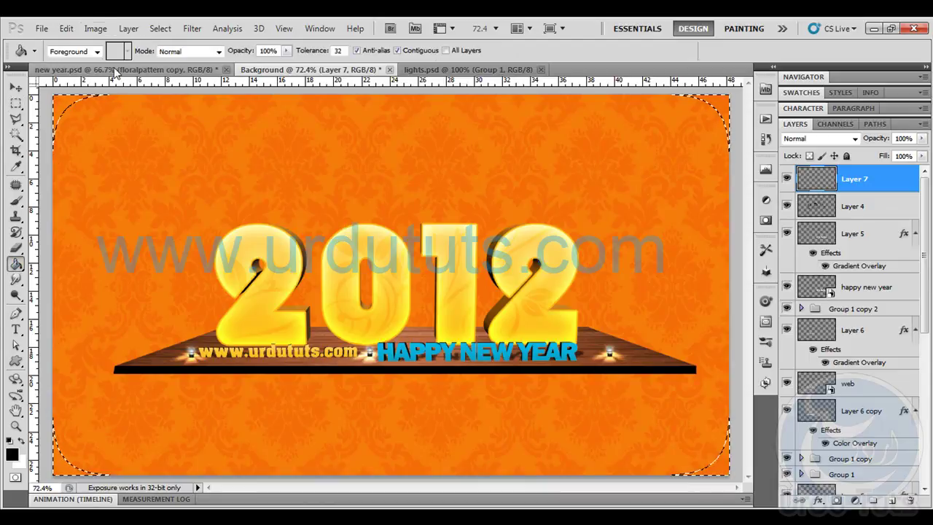
pyautogui.click(66, 27)
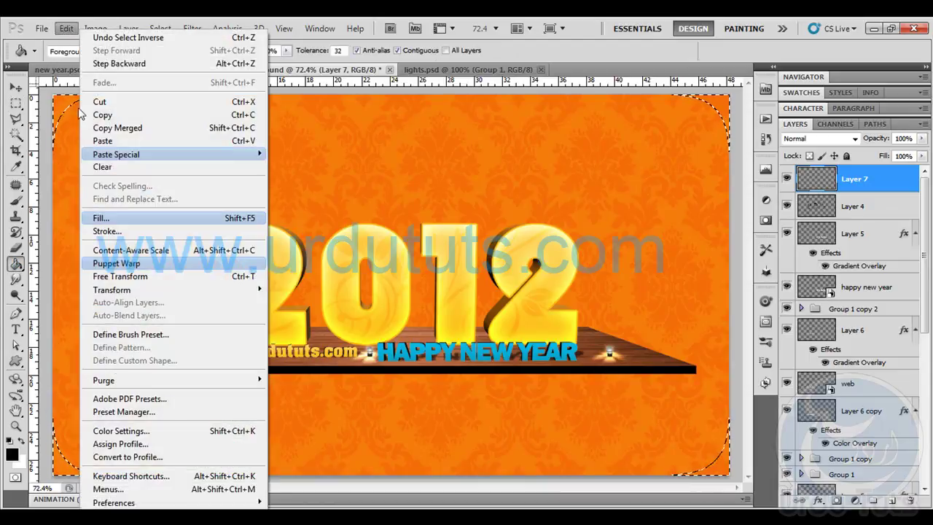
pyautogui.click(103, 219)
pyautogui.click(474, 172)
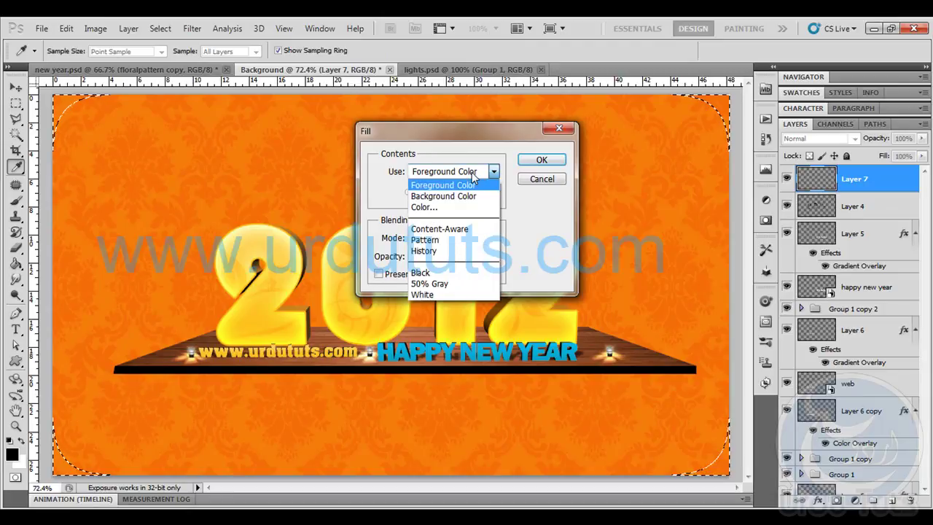
pyautogui.click(430, 207)
pyautogui.moveTo(459, 196); pyautogui.dragTo(600, 440)
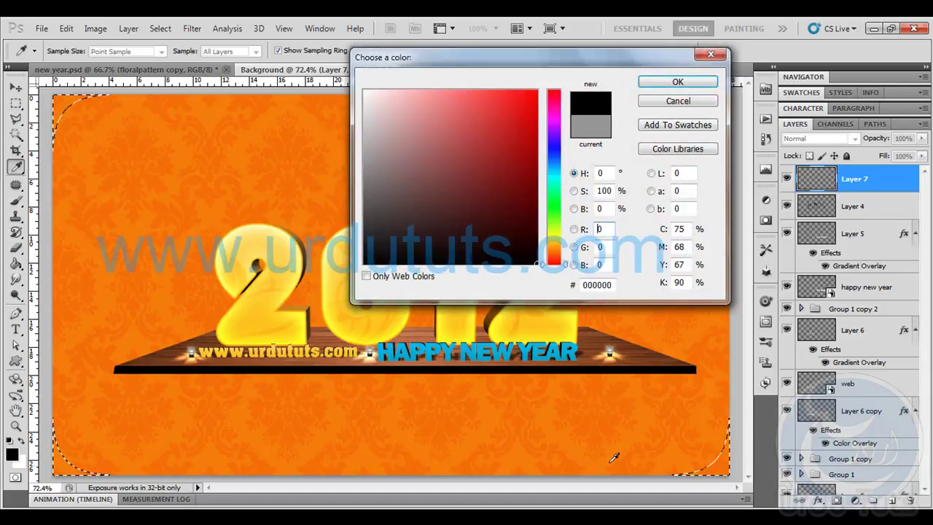
pyautogui.click(678, 81)
pyautogui.click(539, 153)
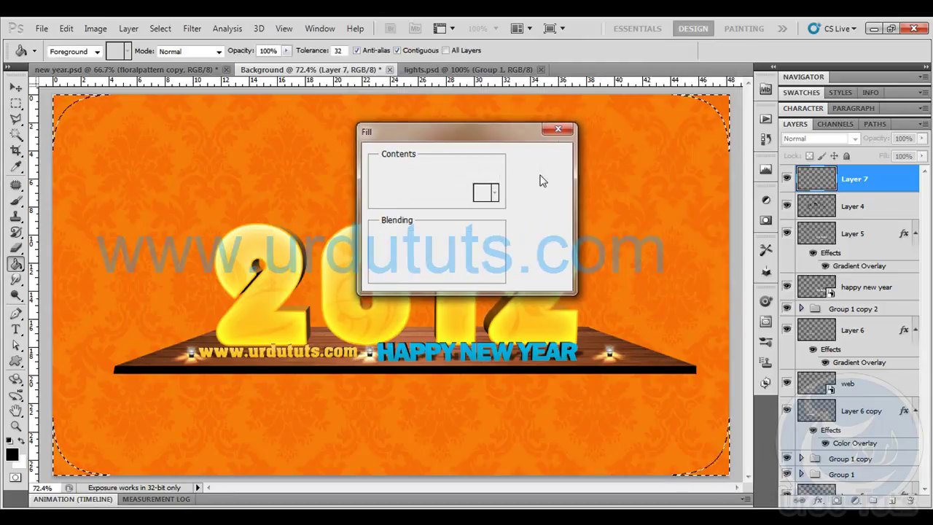
pyautogui.hotkey('ctrl', 'd')
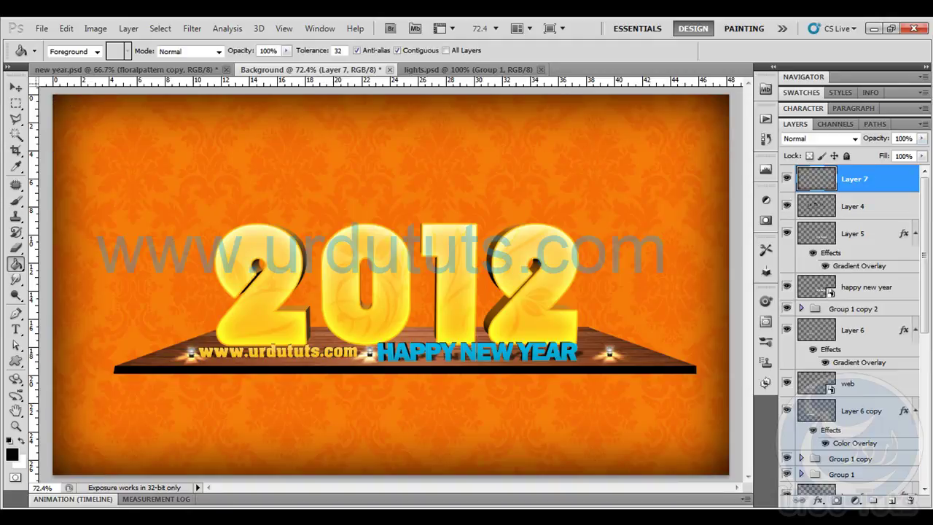
# Set the opacity of the Layer 7 vignette to 75% and toggle its visibility to compare the effect.
pyautogui.moveTo(873, 141)
pyautogui.mouseDown()
pyautogui.moveTo(842, 142)
pyautogui.moveTo(857, 143)
pyautogui.mouseUp()
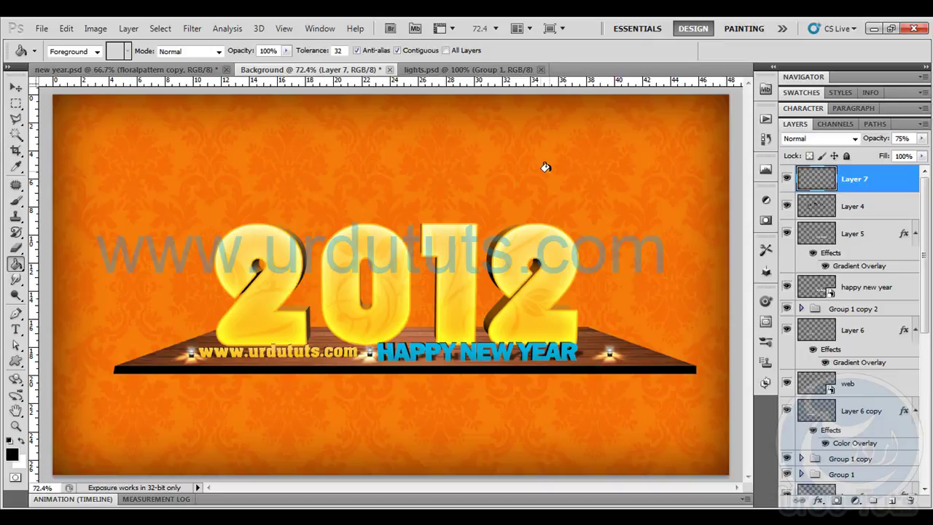
pyautogui.click(13, 87)
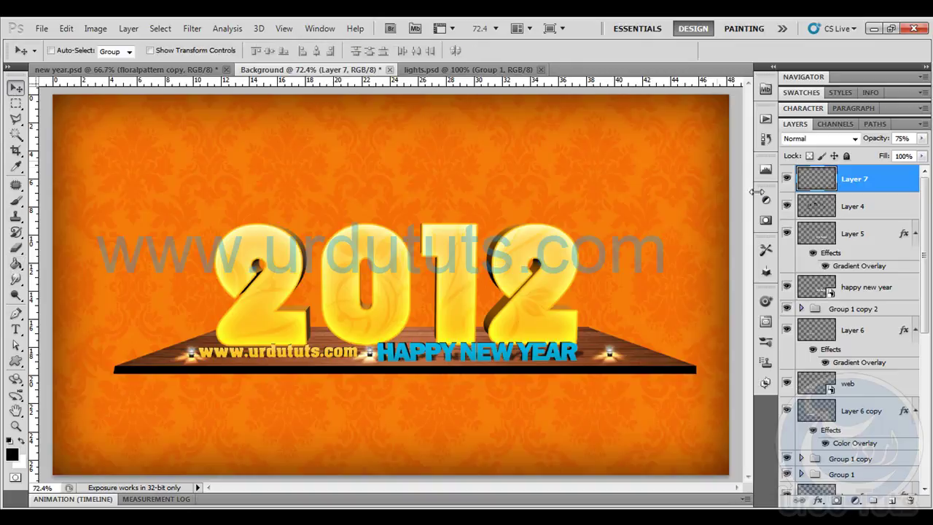
pyautogui.click(787, 180)
pyautogui.click(788, 180)
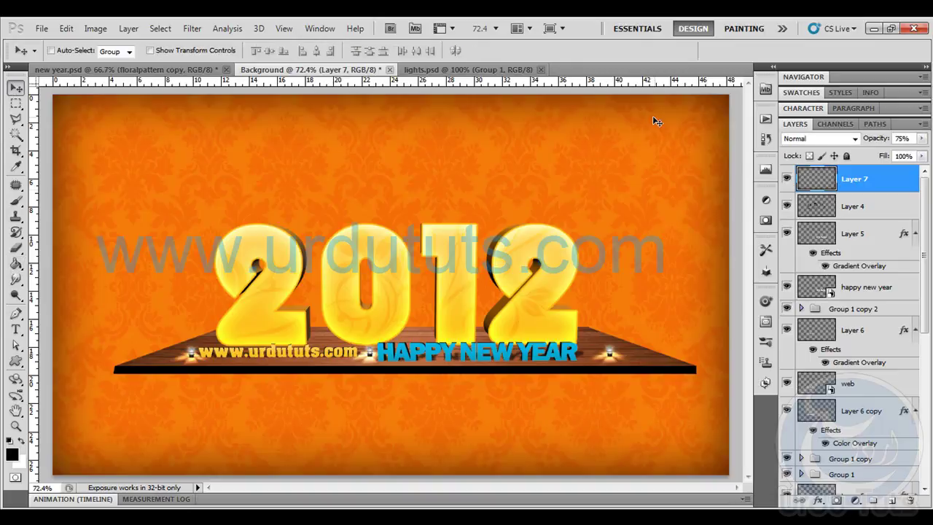
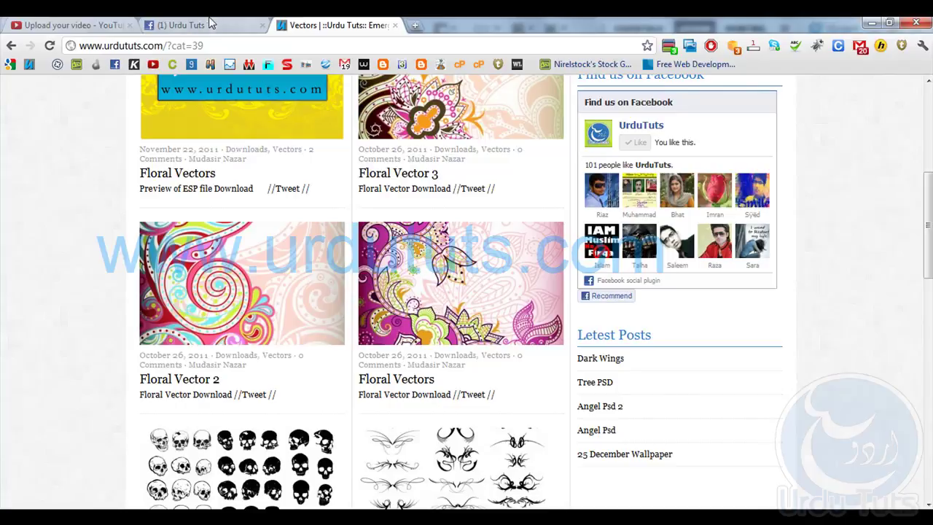
# Switch to the browser, examine the New Year wallpaper post and its comments in the Urdu Tuts Facebook group, and return to Photoshop.
pyautogui.click(218, 25)
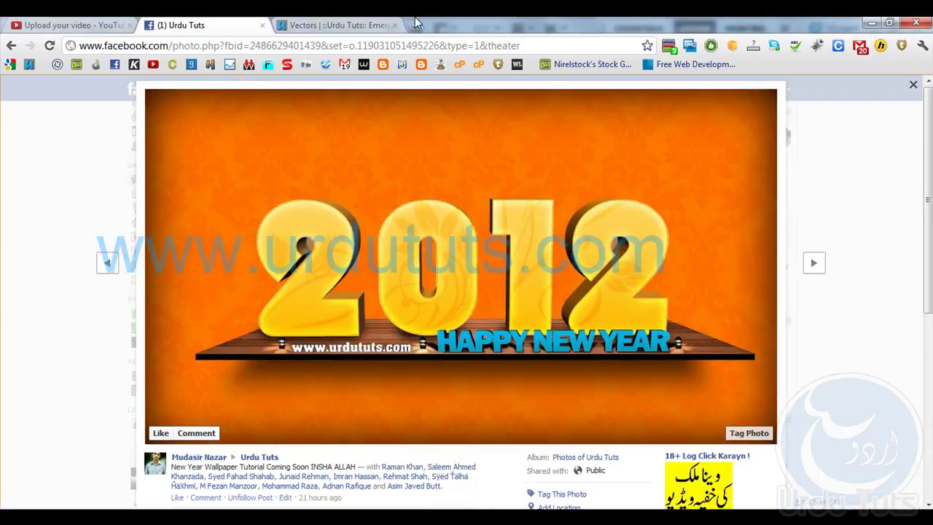
pyautogui.click(281, 24)
pyautogui.click(212, 26)
pyautogui.click(912, 85)
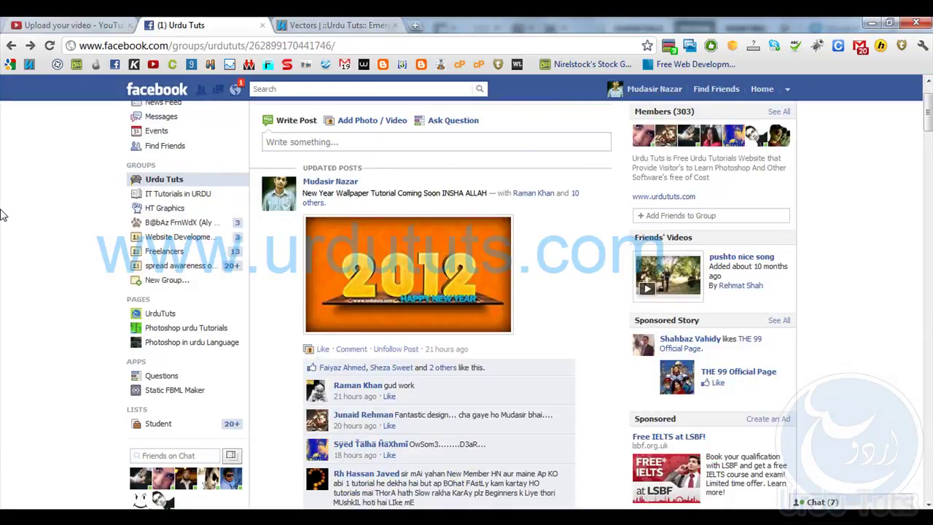
pyautogui.scroll(-2, 2, 215)
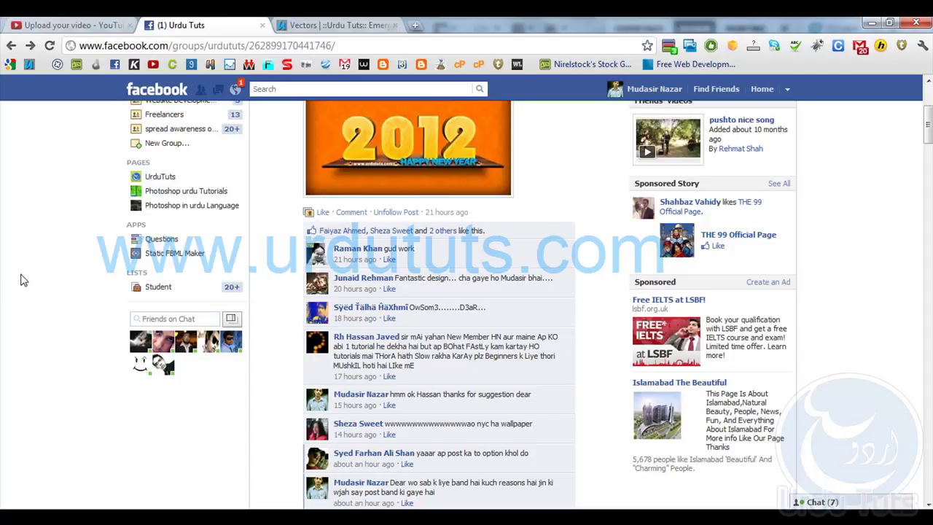
pyautogui.scroll(1, 22, 280)
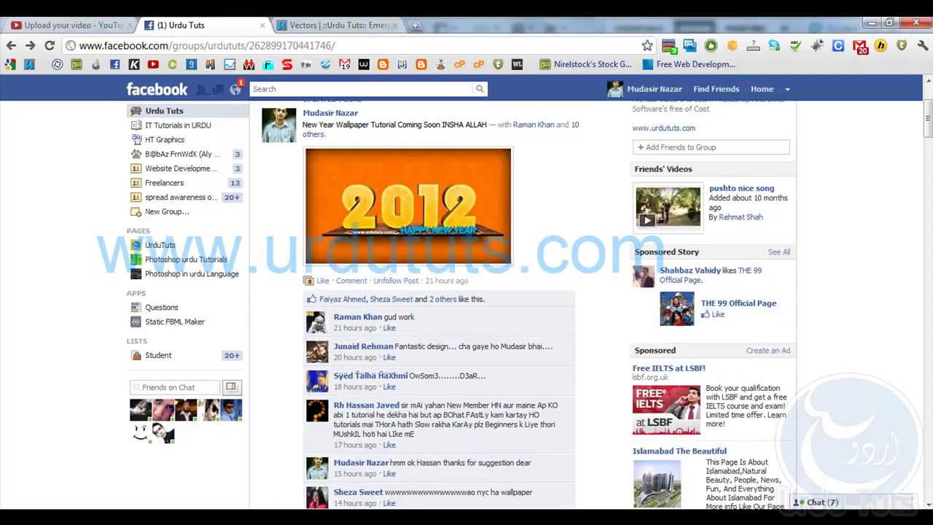
pyautogui.click(95, 519)
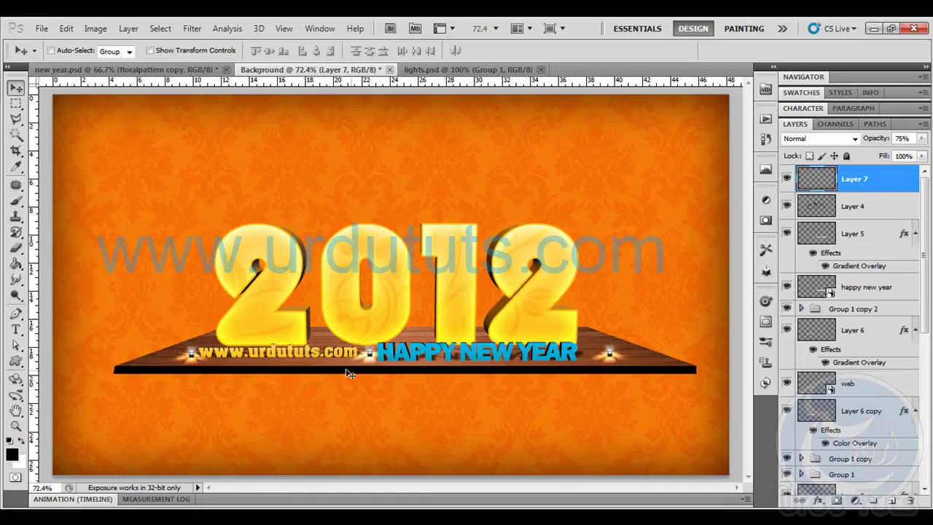
# Compare against the reference in new year.psd, duplicate the wooden shelf on Layer 2 and select the original layer.
pyautogui.click(183, 70)
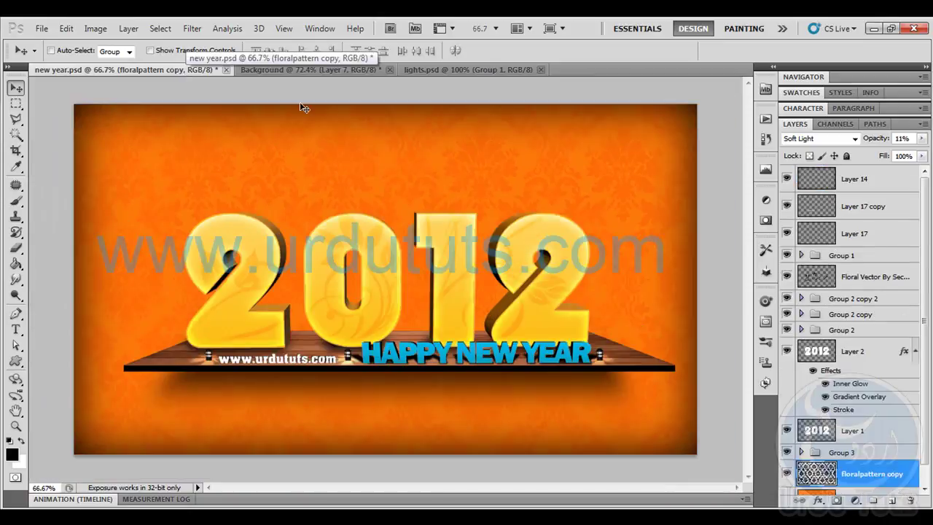
pyautogui.click(312, 69)
pyautogui.scroll(-6, 875, 255)
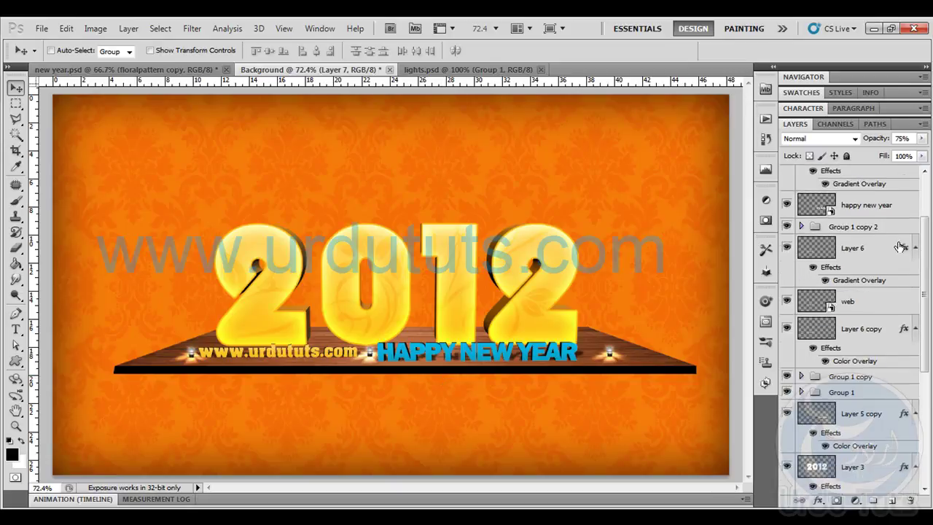
pyautogui.scroll(-2, 812, 263)
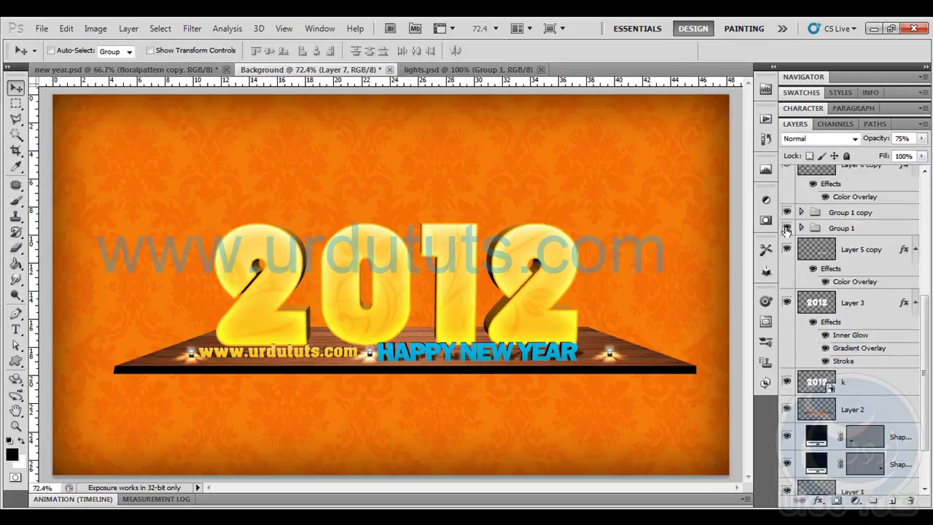
pyautogui.scroll(-3, 872, 357)
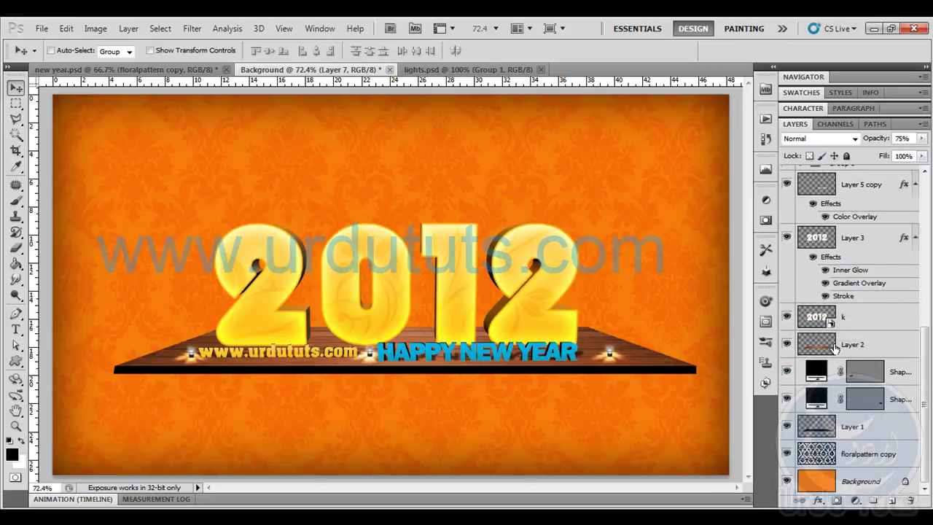
pyautogui.click(873, 357)
pyautogui.moveTo(868, 349); pyautogui.dragTo(897, 500)
pyautogui.click(828, 372)
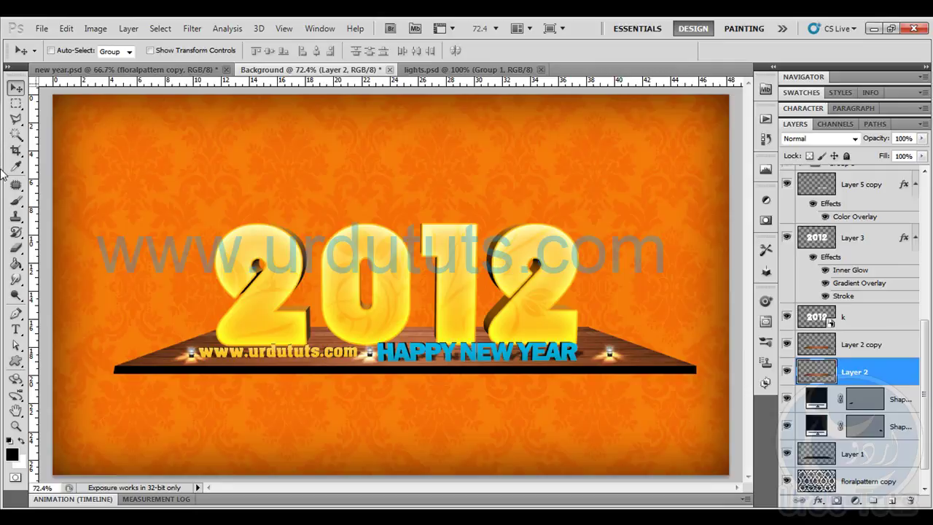
# Load the shelf outline of Layer 2 as a selection, paint it black with the Brush tool and deselect.
pyautogui.keyDown('ctrl'); pyautogui.click(816, 372); pyautogui.keyUp('ctrl')
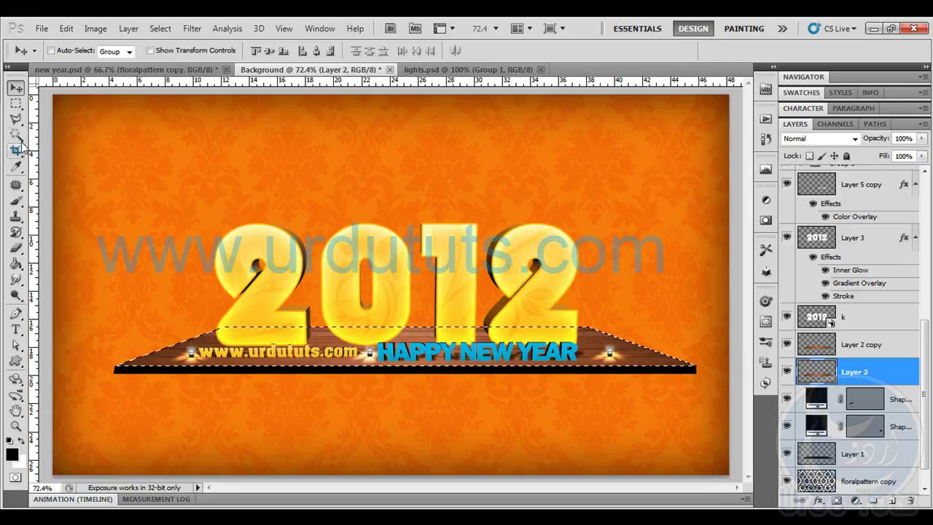
pyautogui.click(15, 200)
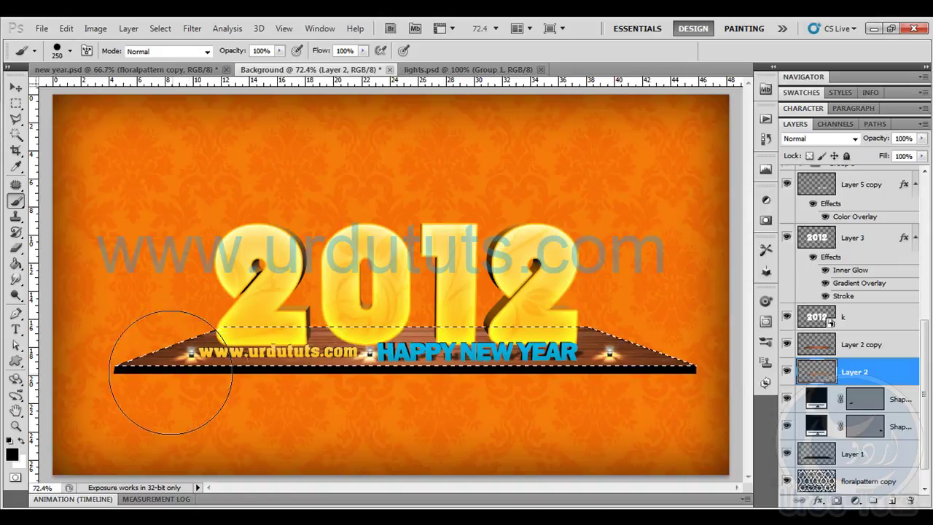
pyautogui.hotkey('ctrl', 'd')
# Move Layer 2 below Layer 1, scale the black shelf shape down slightly and position it just beneath the shelf.
pyautogui.moveTo(864, 376); pyautogui.dragTo(852, 466)
pyautogui.hotkey('ctrl', 't')
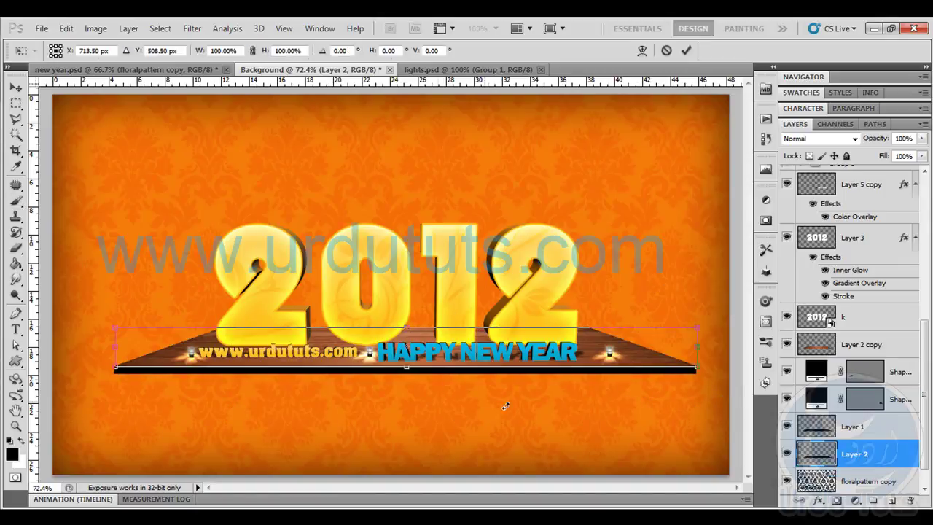
pyautogui.rightClick(500, 352)
pyautogui.click(443, 340)
pyautogui.moveTo(698, 328); pyautogui.dragTo(662, 341)
pyautogui.moveTo(570, 356); pyautogui.dragTo(571, 368)
pyautogui.press('Return')
# Apply a Gaussian Blur with a radius of 27 pixels to the black shape on Layer 2.
pyautogui.press('b')
pyautogui.click(16, 87)
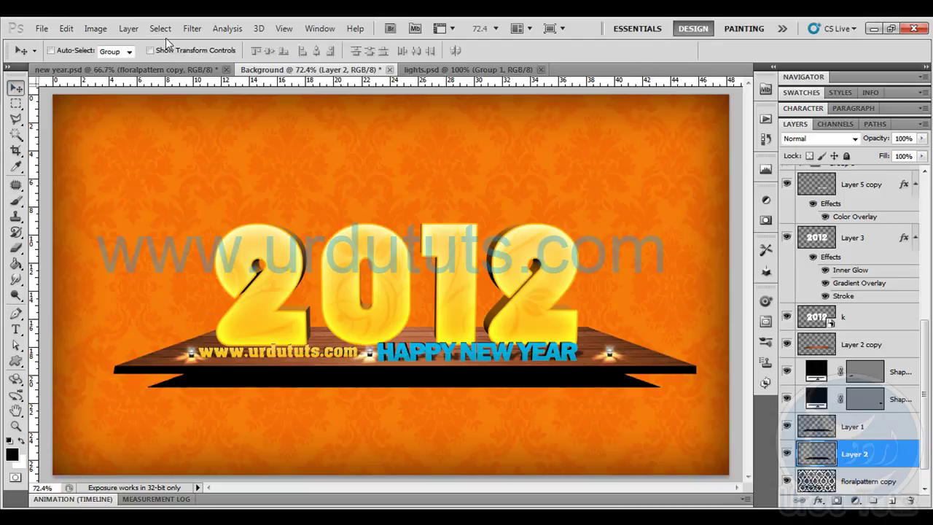
pyautogui.click(192, 28)
pyautogui.moveTo(231, 155)
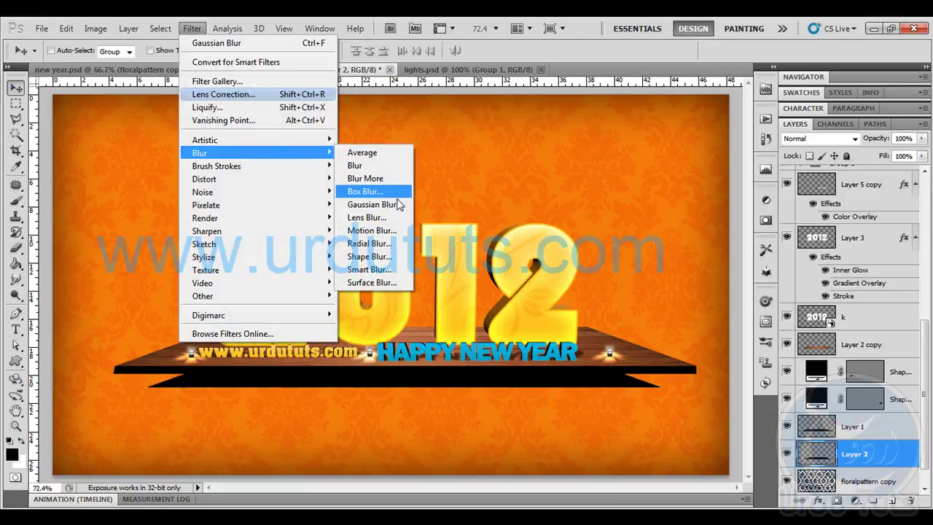
pyautogui.click(375, 204)
pyautogui.moveTo(624, 379); pyautogui.dragTo(679, 386)
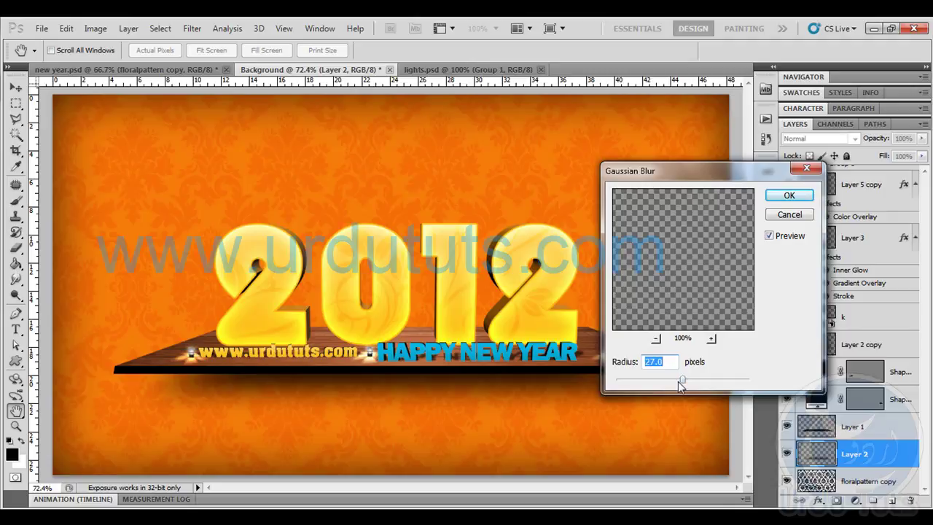
pyautogui.click(787, 195)
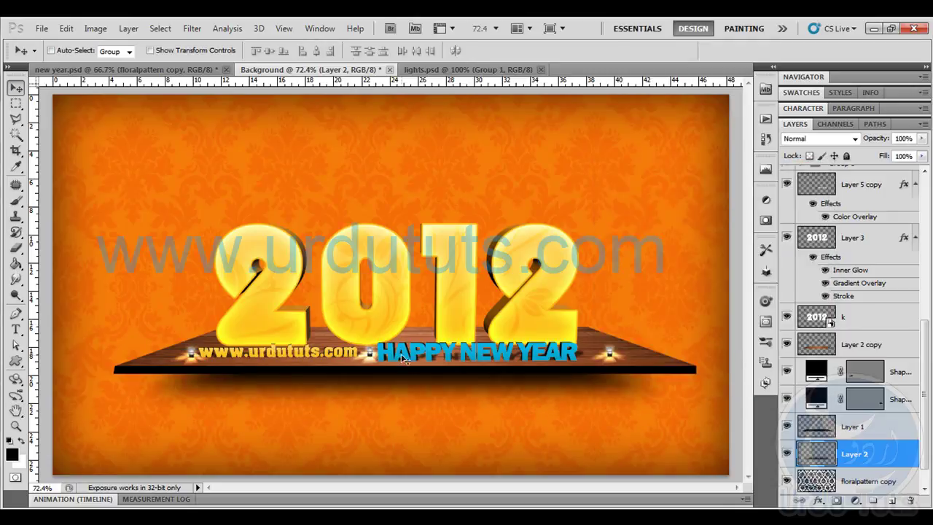
# Set the shelf shadow's opacity to 81% and scale it up proportionally to about 106% around its centre.
pyautogui.moveTo(870, 140)
pyautogui.mouseDown()
pyautogui.moveTo(828, 153)
pyautogui.moveTo(862, 153)
pyautogui.mouseUp()
pyautogui.hotkey('ctrl', 't')
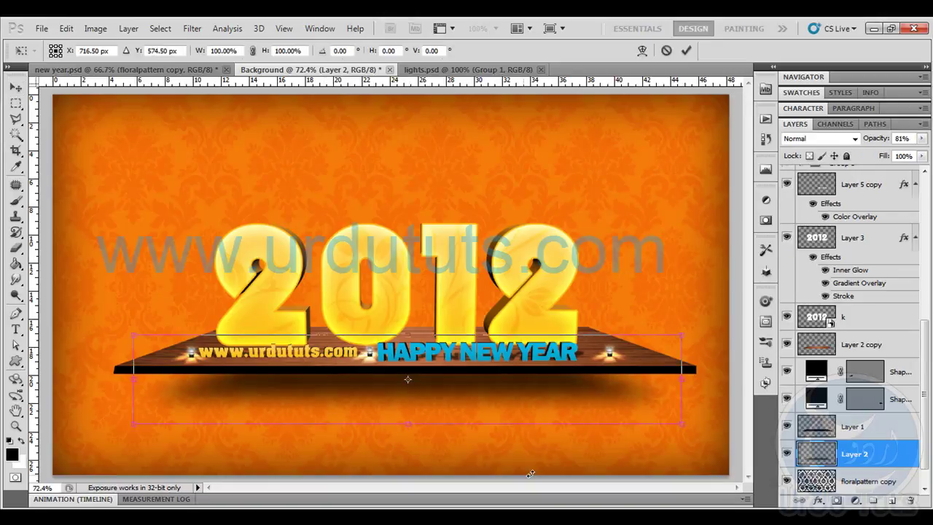
pyautogui.moveTo(682, 423); pyautogui.dragTo(691, 429)
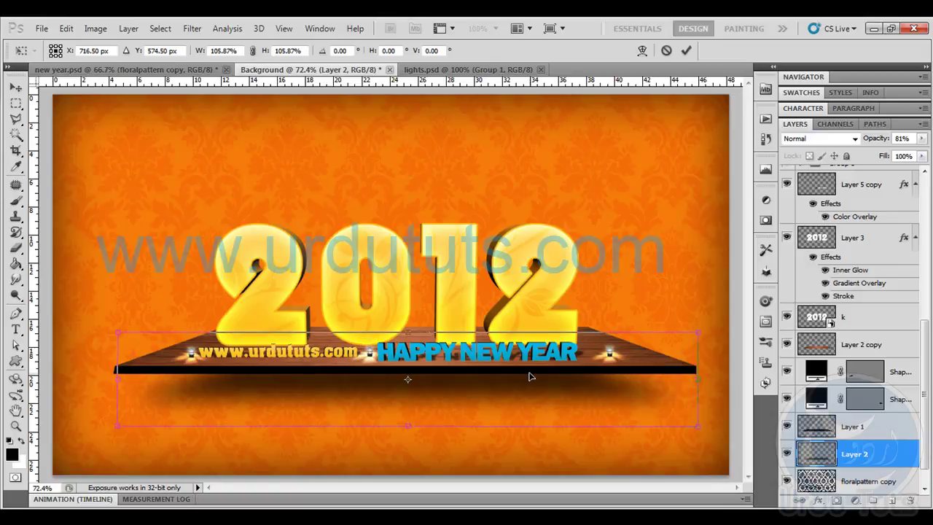
pyautogui.press('Return')
# Duplicate the shelf shadow on Layer 2 and lower the duplicate's opacity.
pyautogui.hotkey('ctrl', 'j')
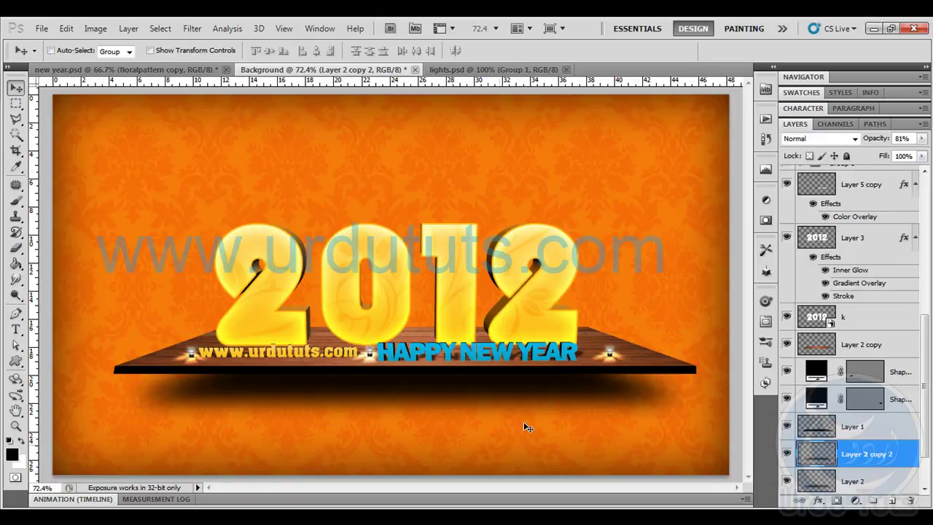
pyautogui.moveTo(884, 150); pyautogui.dragTo(796, 150)
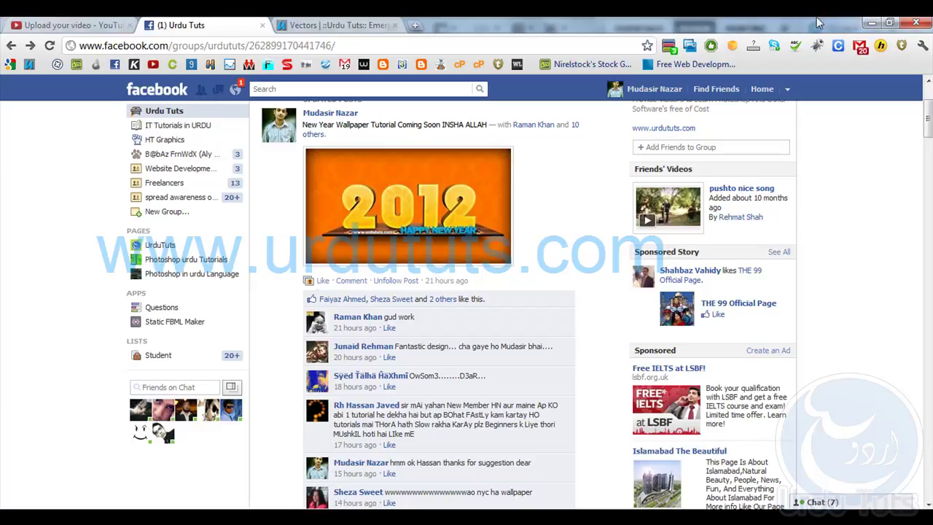
# Examine the 2012 New Year wallpaper post and the header of the Urdu Tuts Facebook group page.
pyautogui.scroll(3, 256, 247)
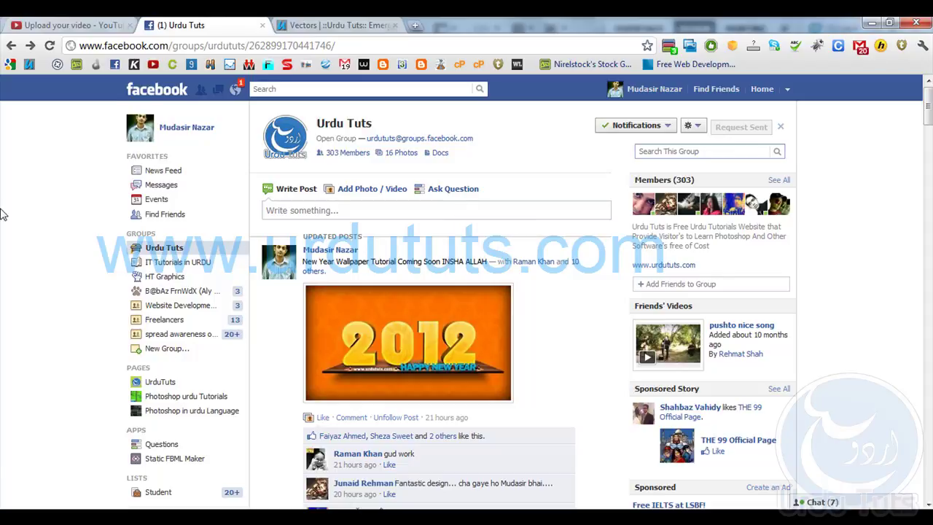
pyautogui.scroll(-2, 4, 214)
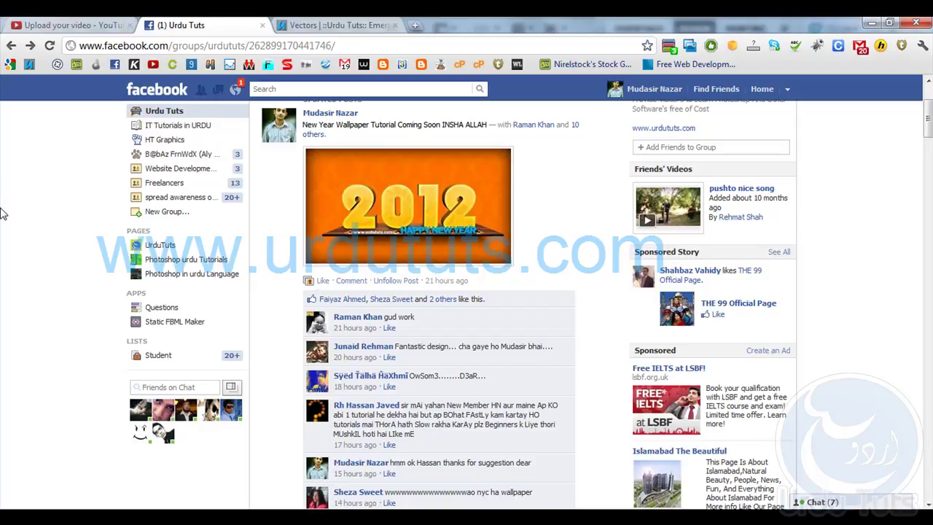
pyautogui.press('F12')
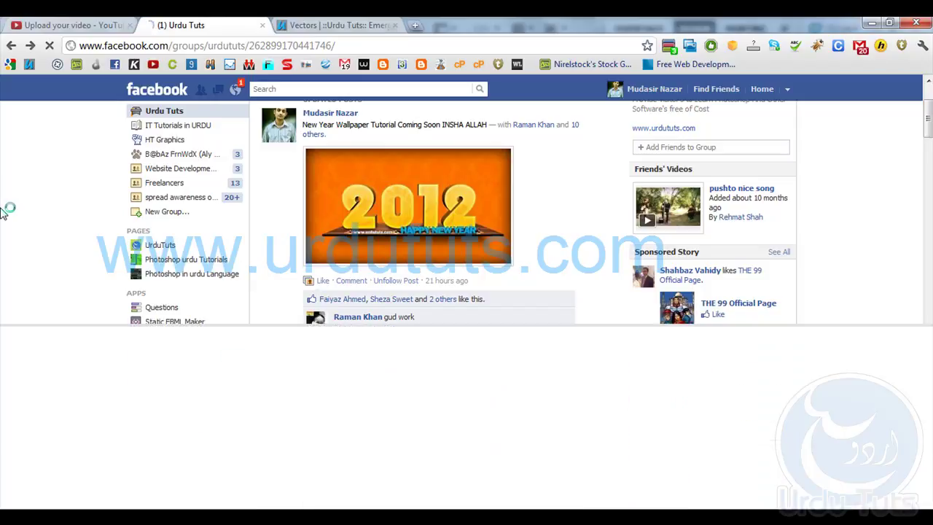